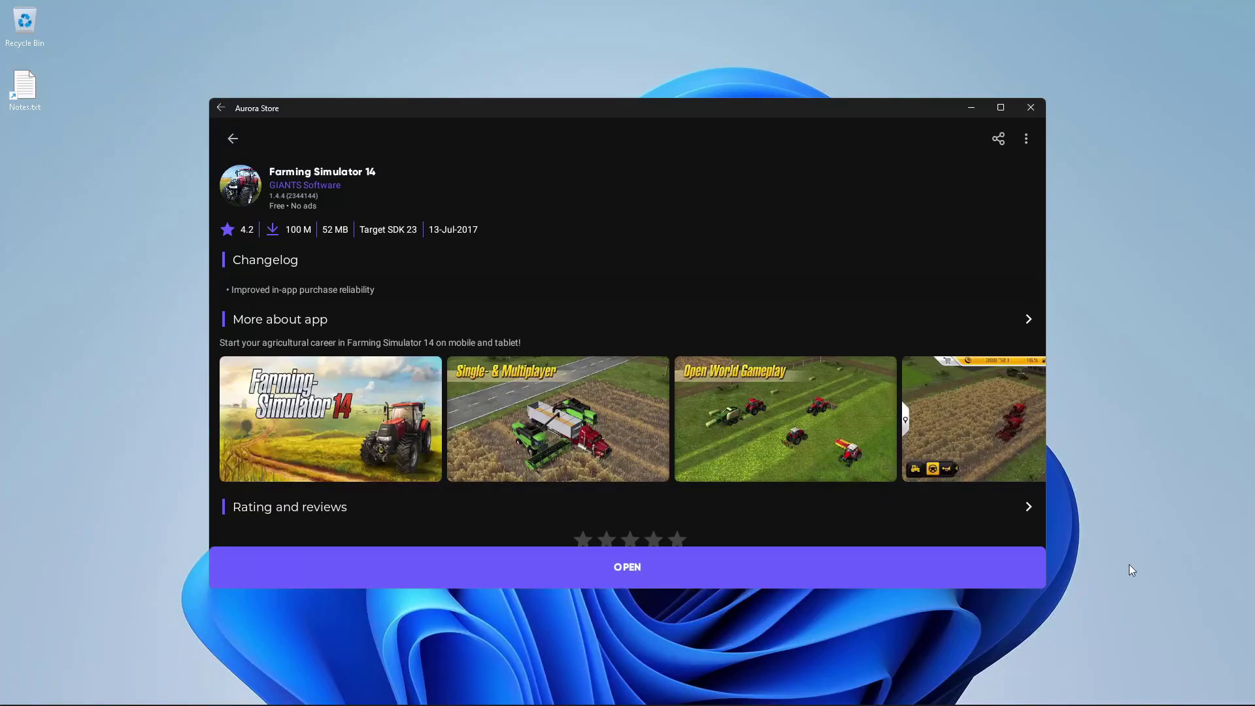
Launch Farming Simulator 14 from Aurora Store, skip the Getting Started tutorial, and maximise the game
{"action": "mouse_move", "coordinate": [764, 704]}
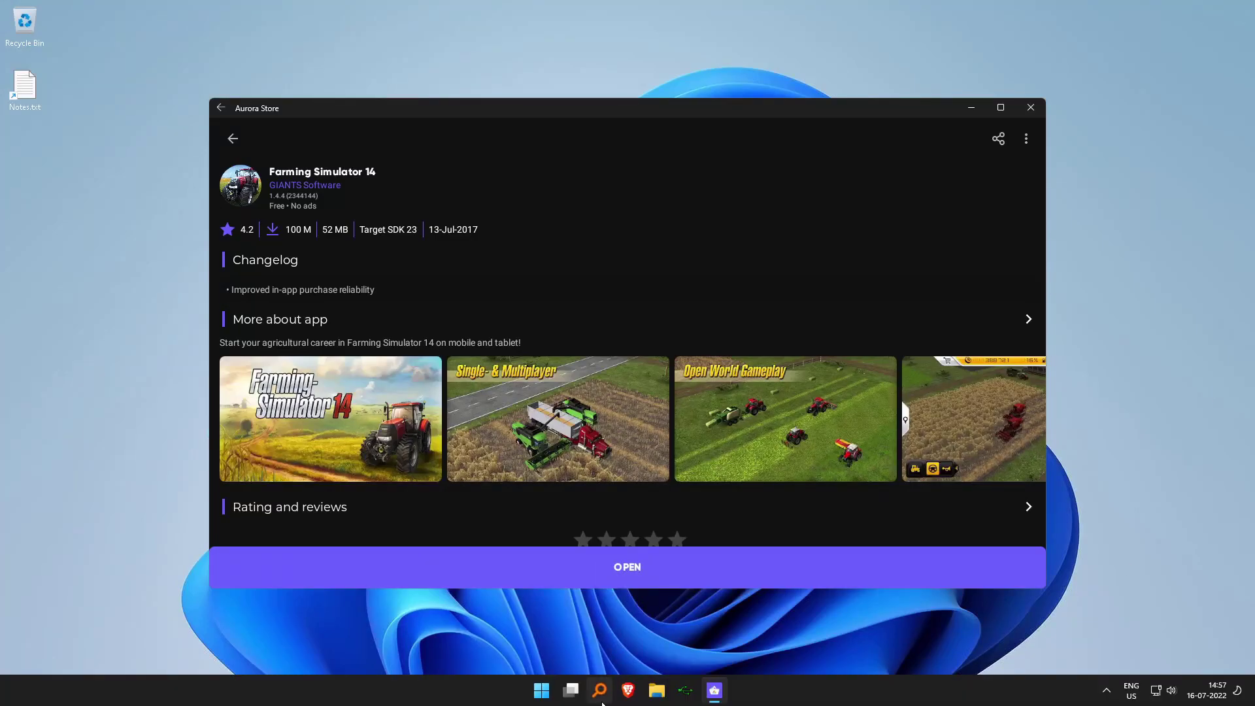
{"action": "left_click", "coordinate": [621, 568]}
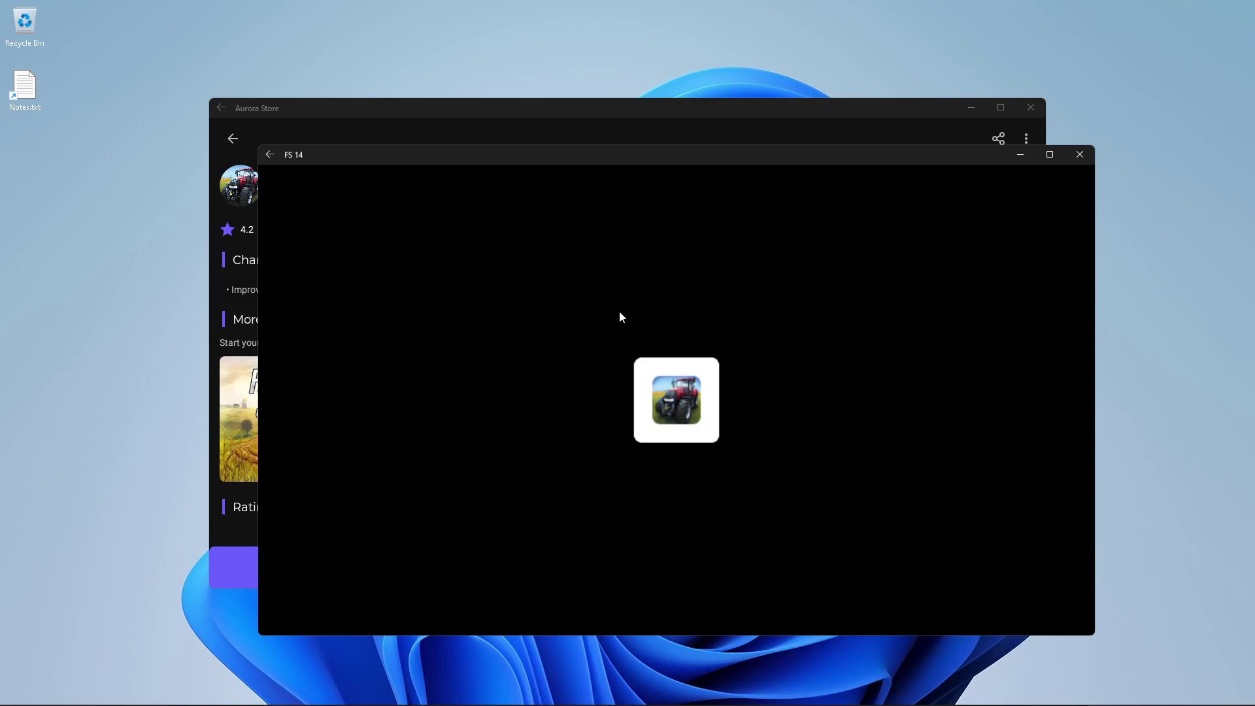
{"action": "left_click", "coordinate": [971, 109]}
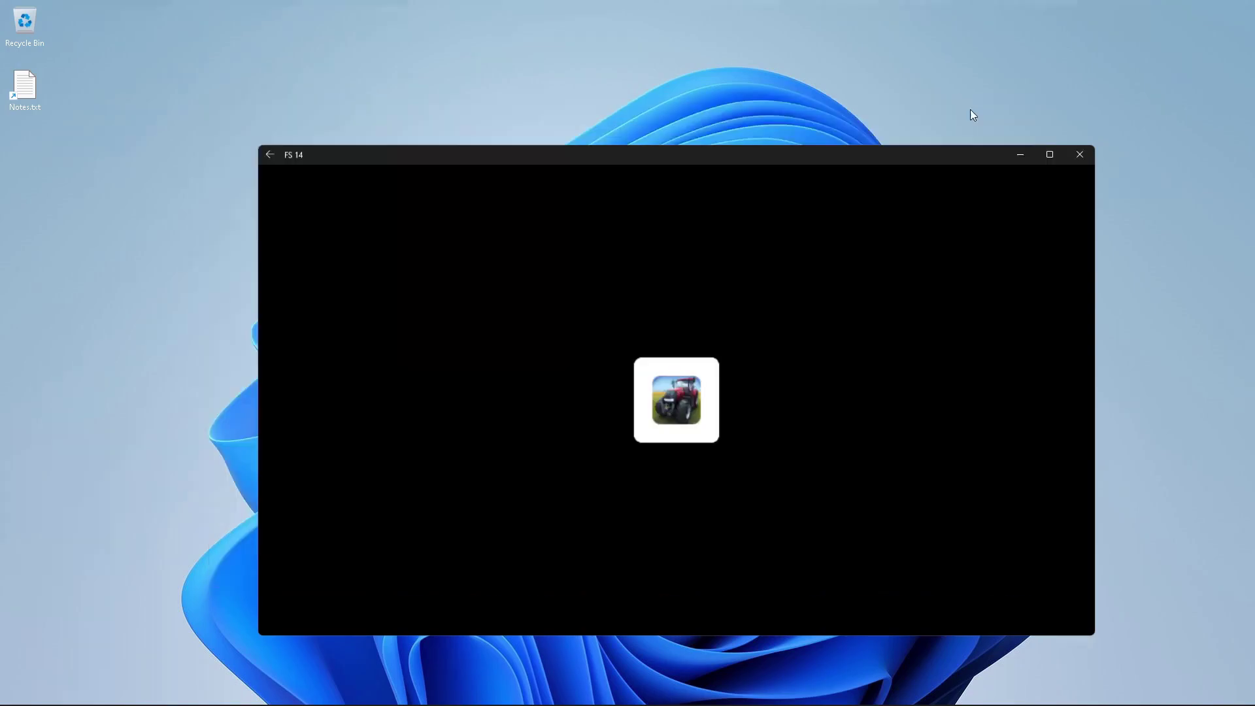
{"action": "left_click", "coordinate": [747, 418]}
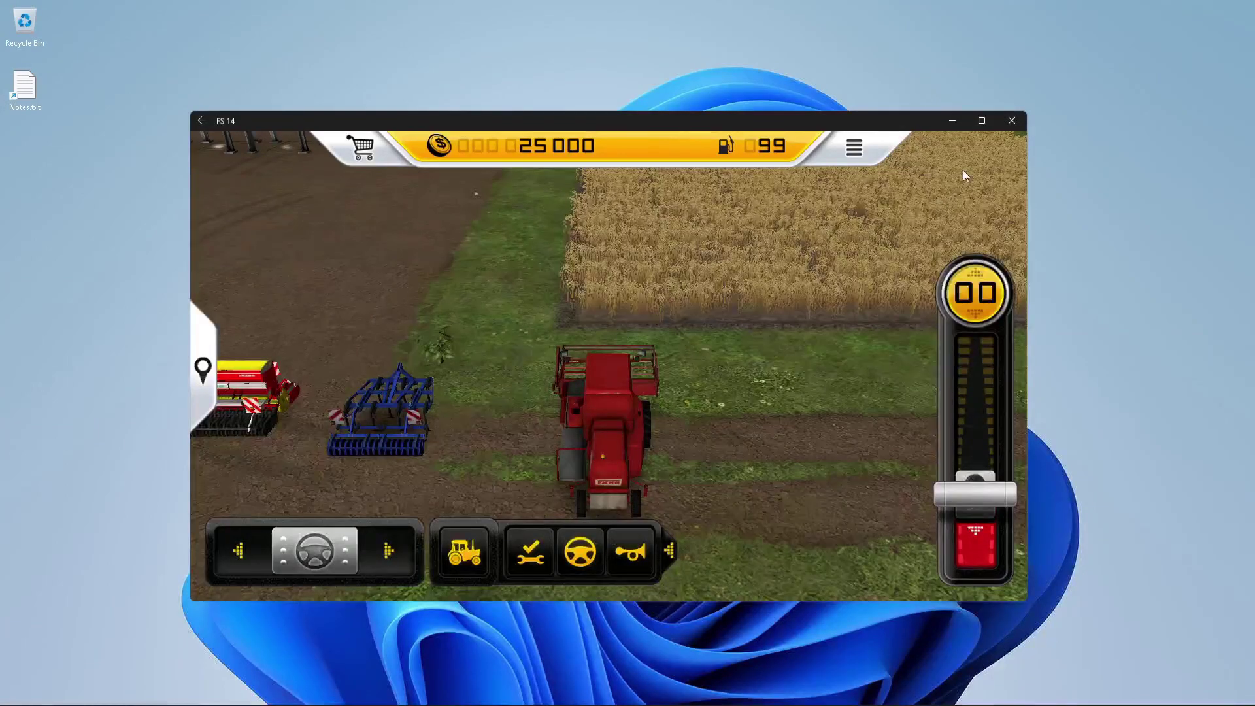
{"action": "left_click", "coordinate": [981, 121]}
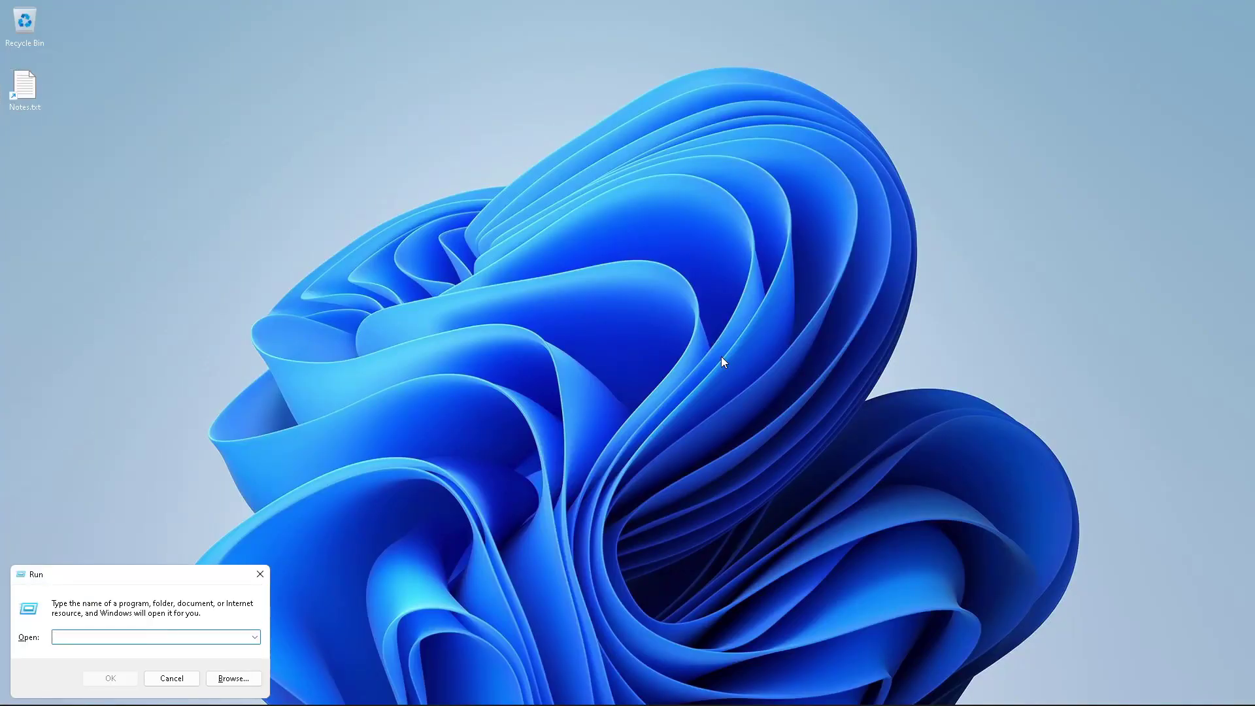
Run winver to show the Windows version, 21H2 OS Build 22000.795
{"action": "type", "text": "winver"}
{"action": "key", "text": "Return"}
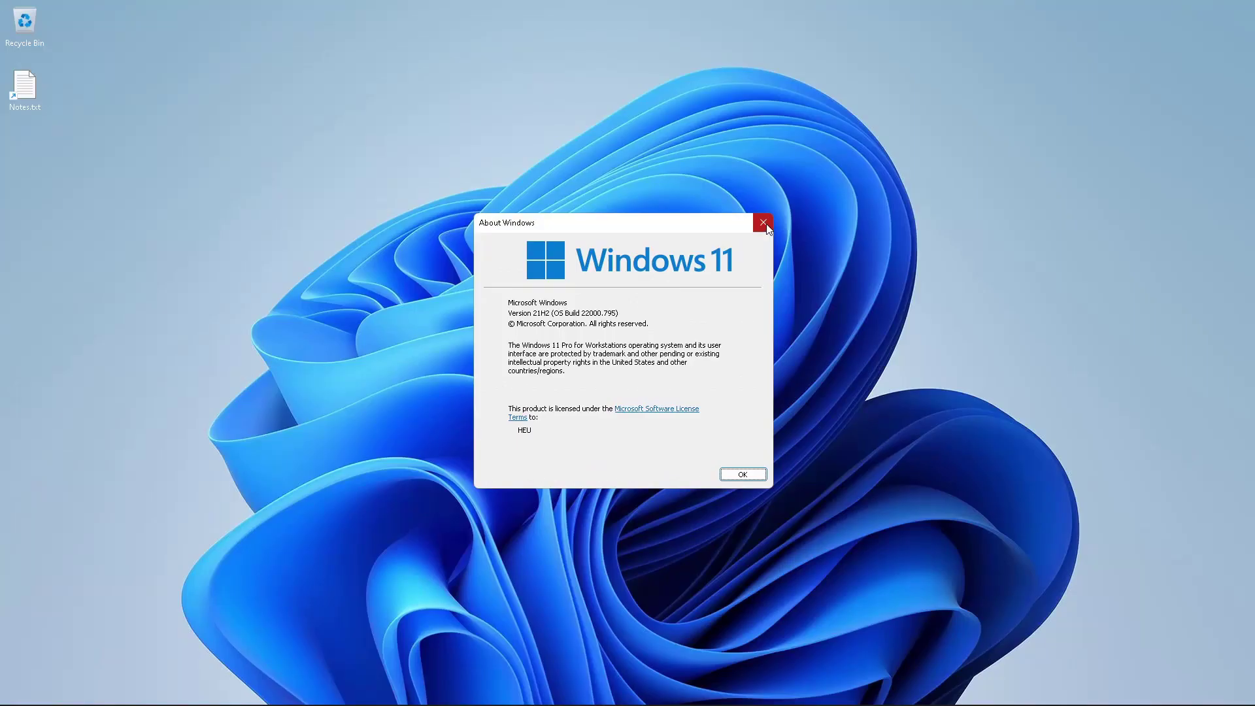
Close About Windows, then run a Windows Update check in Settings and confirm it's up to date
{"action": "left_click", "coordinate": [763, 223]}
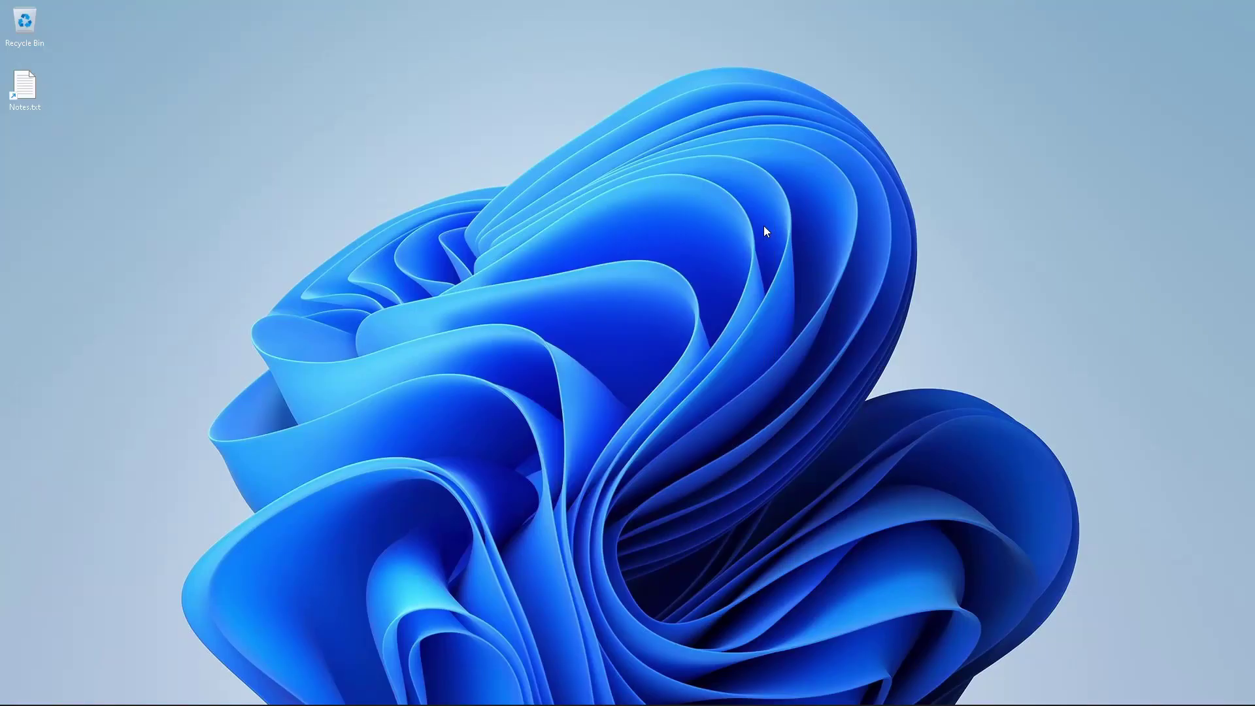
{"action": "key", "text": "super+x"}
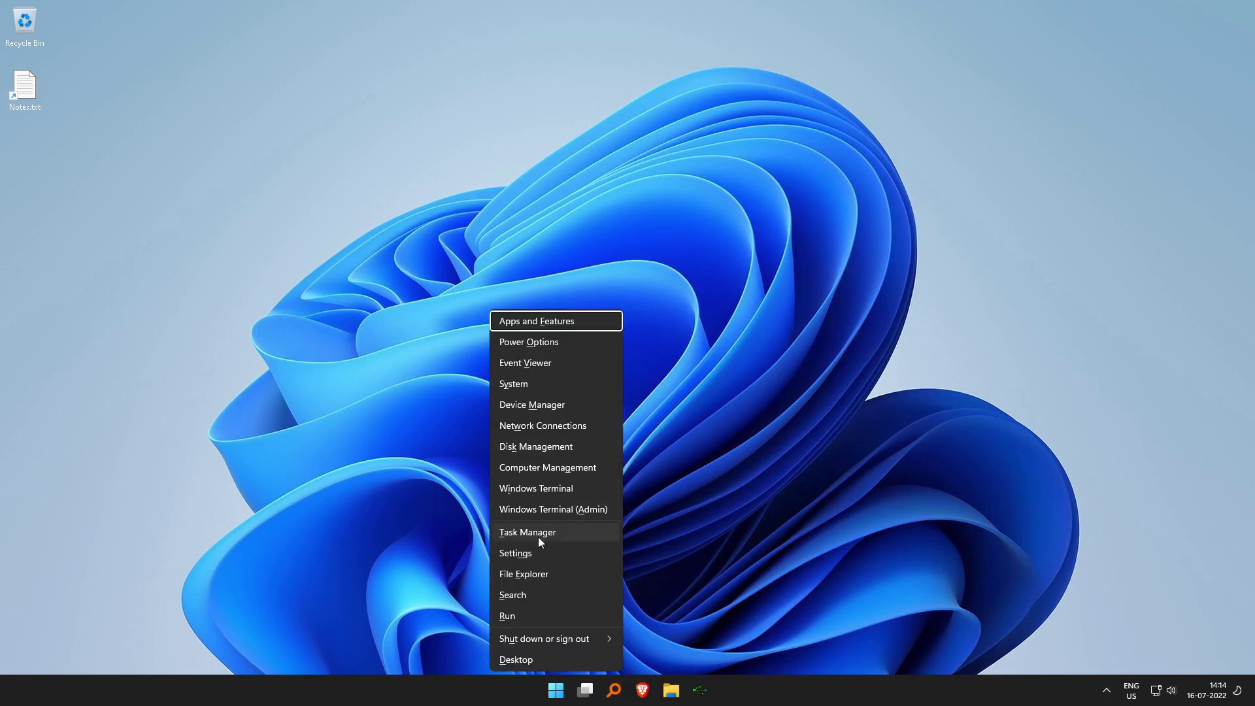
{"action": "left_click", "coordinate": [530, 553]}
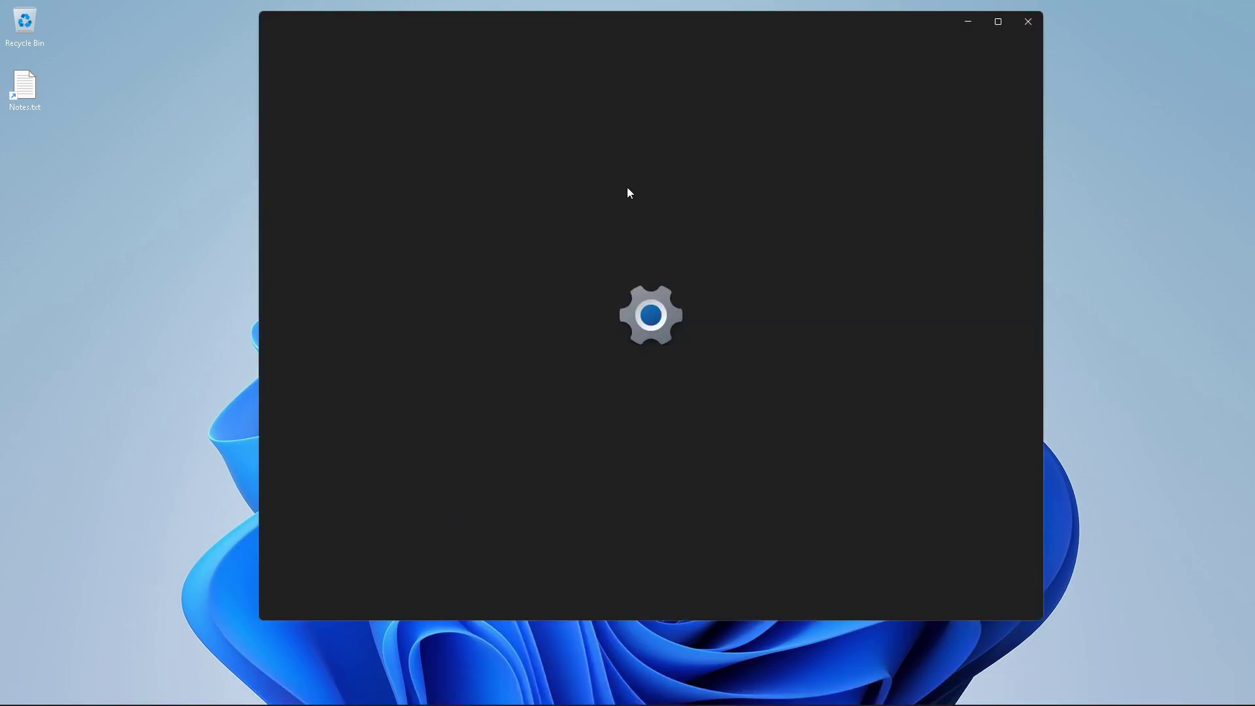
{"action": "left_click", "coordinate": [973, 109]}
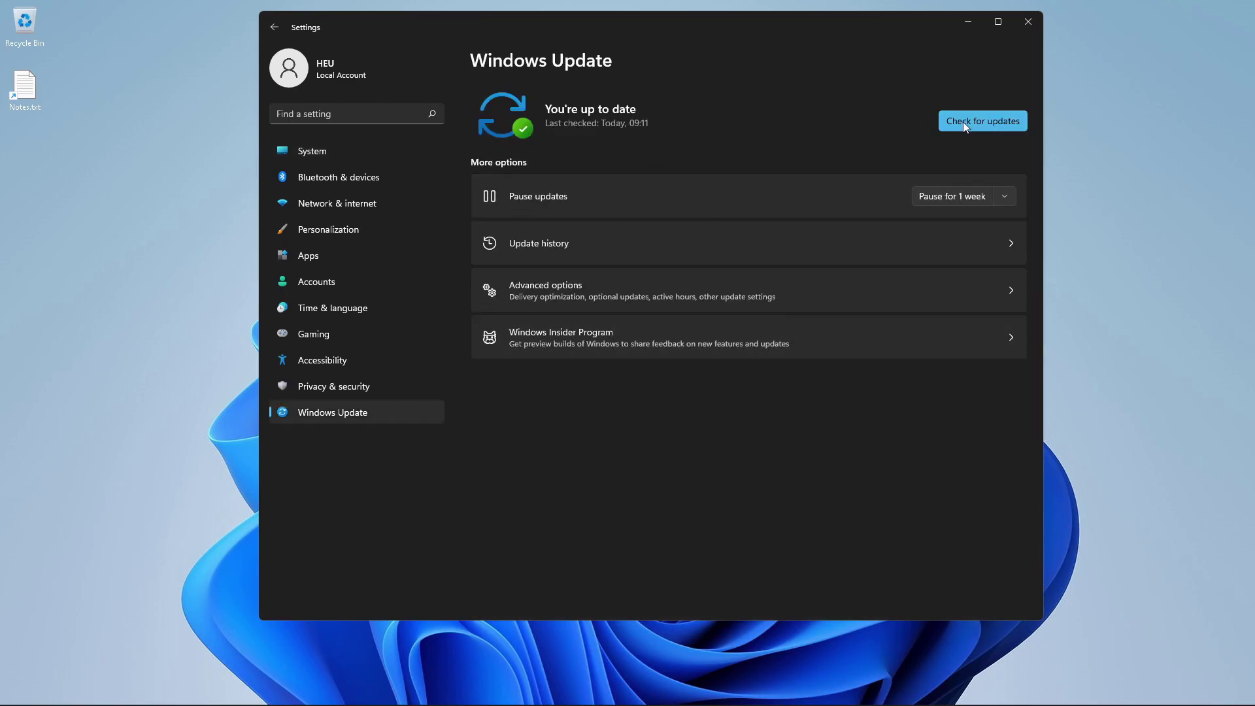
{"action": "left_click", "coordinate": [963, 122]}
{"action": "mouse_move", "coordinate": [1196, 703]}
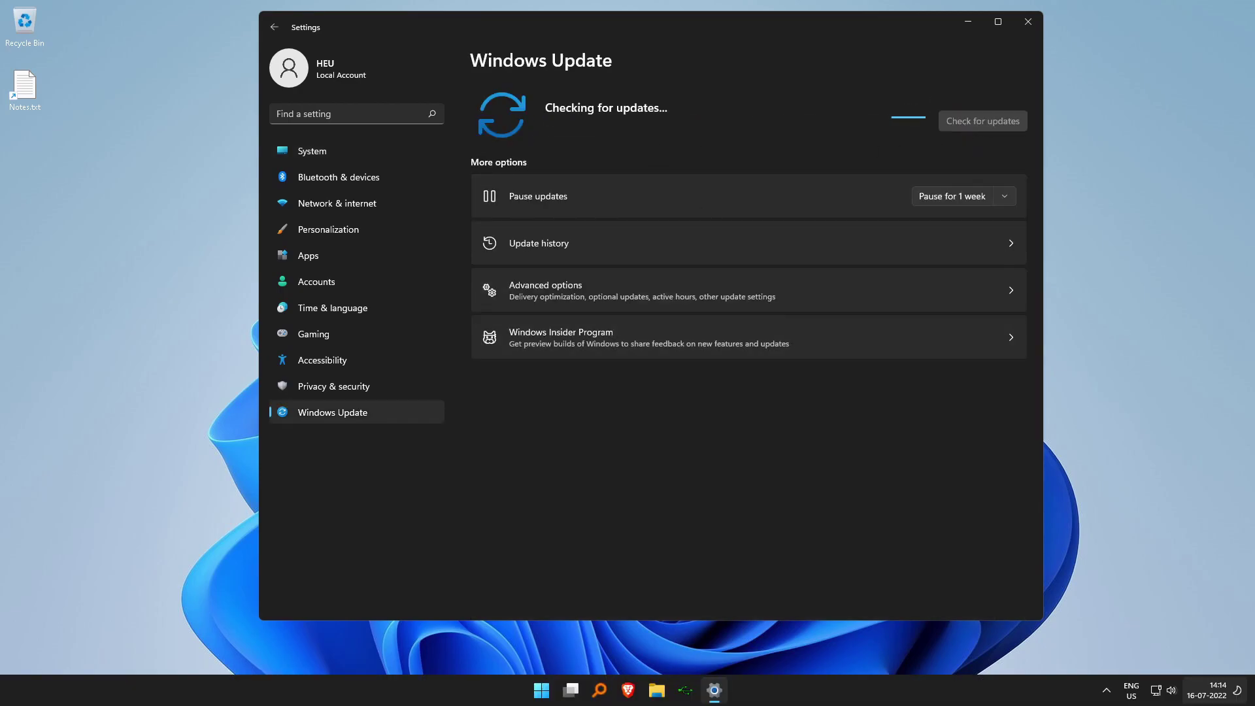
{"action": "left_click", "coordinate": [1107, 690]}
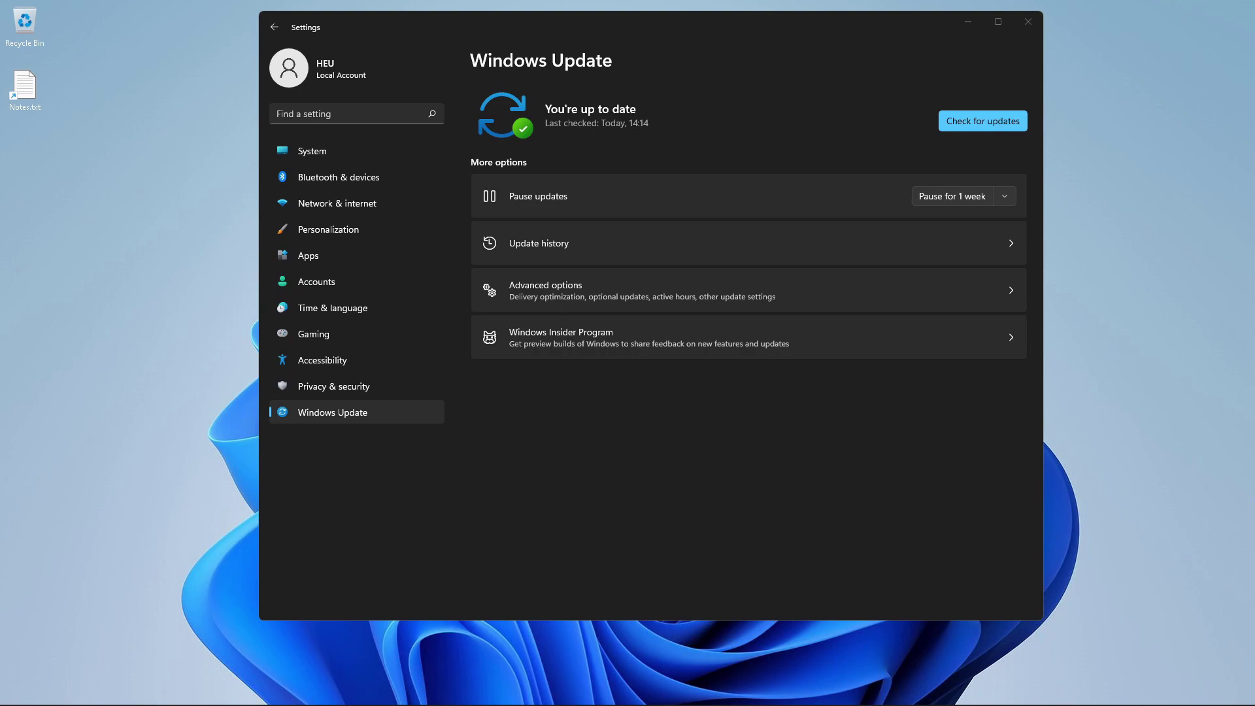
Open Microsoft Store and read its version, 22205.1401.13.0, in App settings
{"action": "left_click", "coordinate": [1028, 22]}
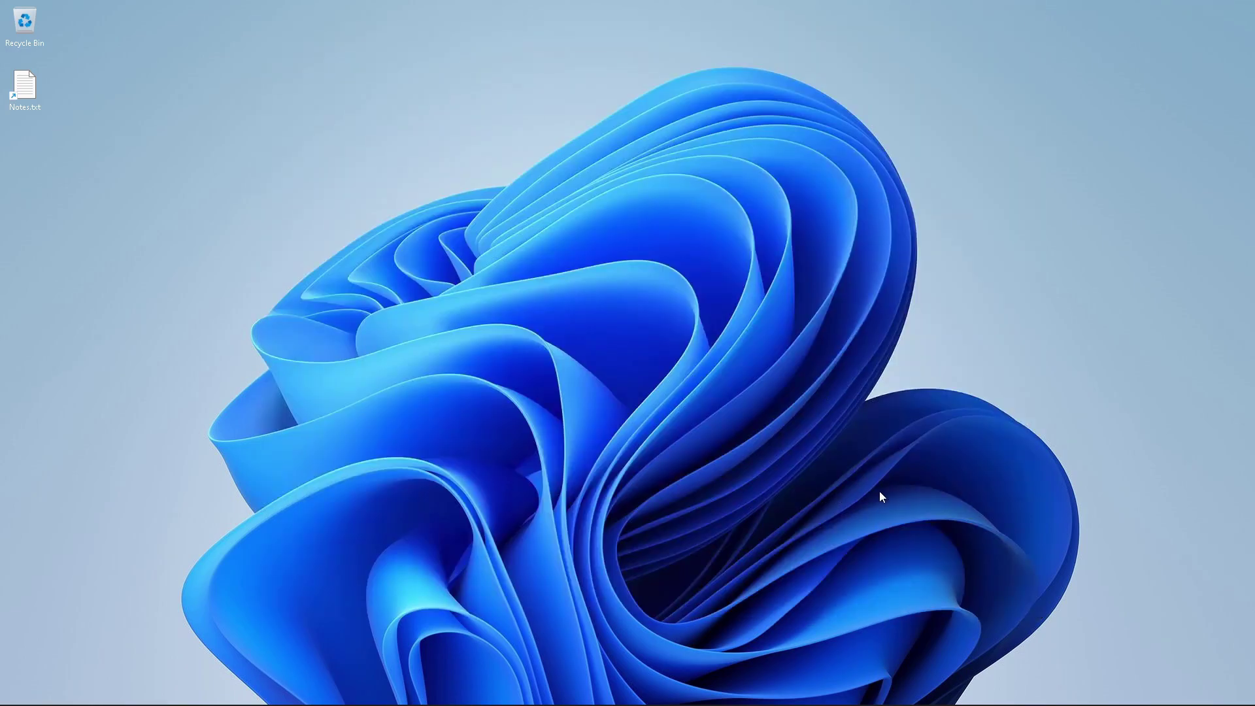
{"action": "key", "text": "super"}
{"action": "type", "text": "mi"}
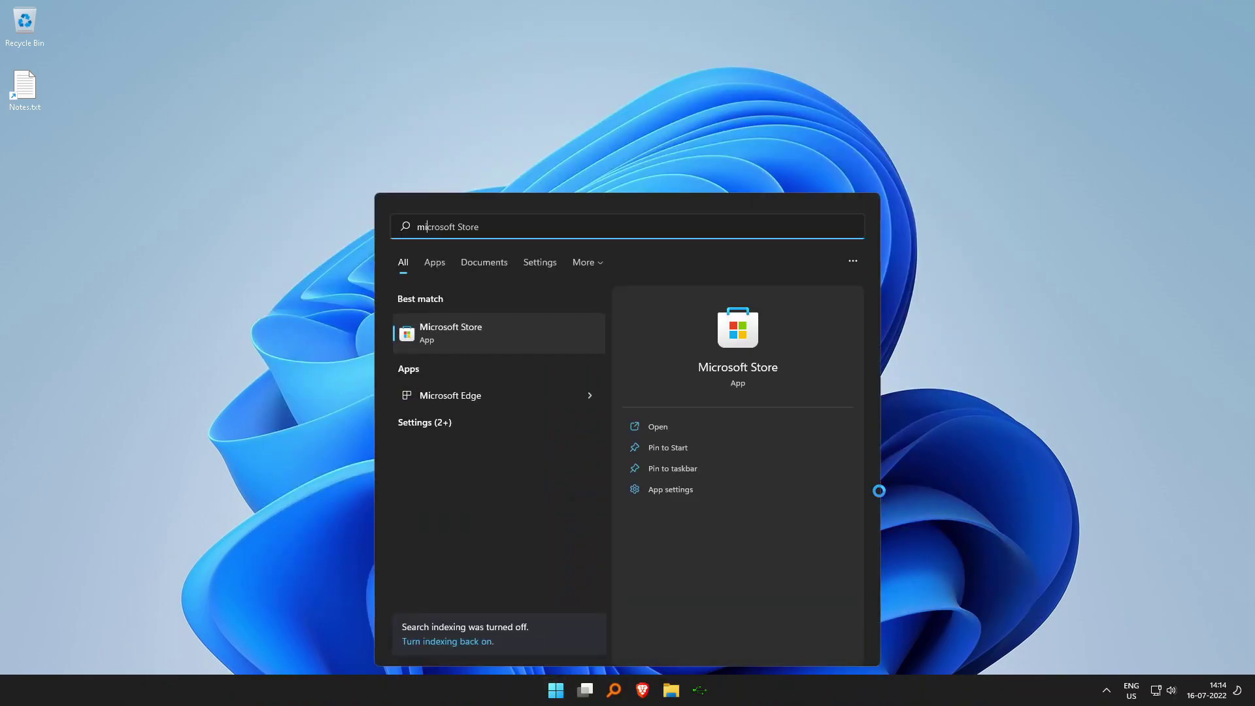
{"action": "type", "text": "c"}
{"action": "key", "text": "Return"}
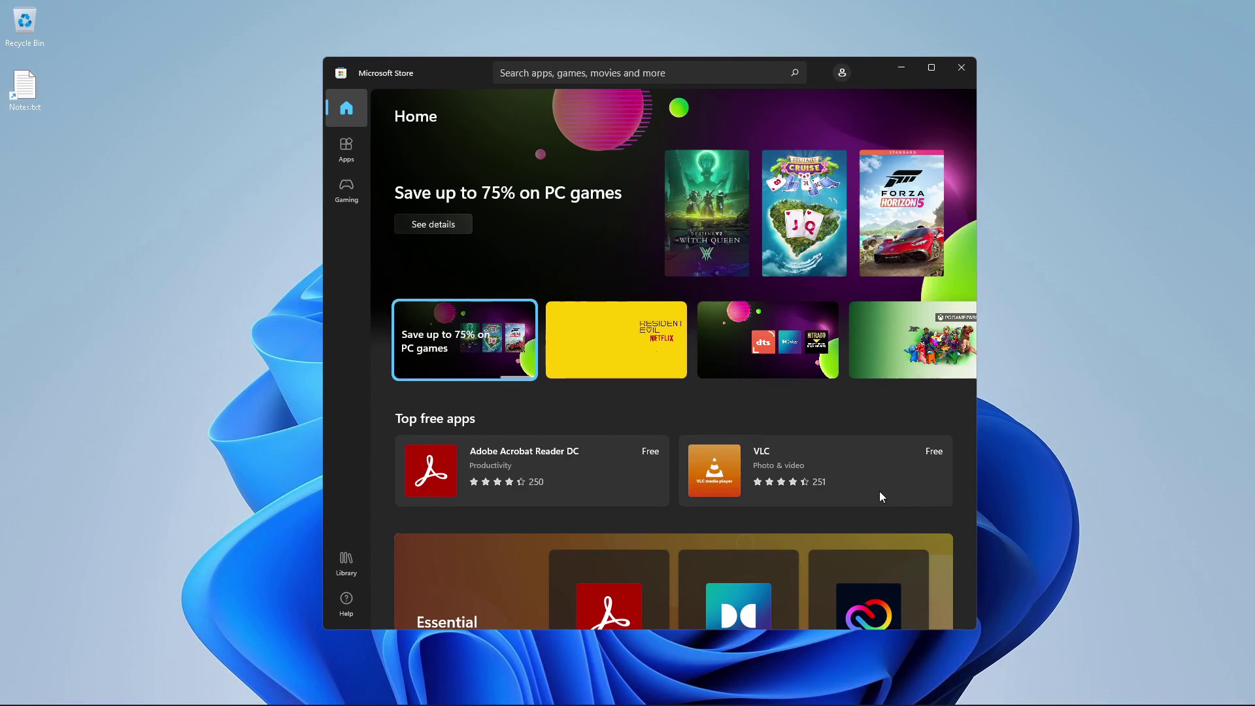
{"action": "left_click", "coordinate": [842, 72]}
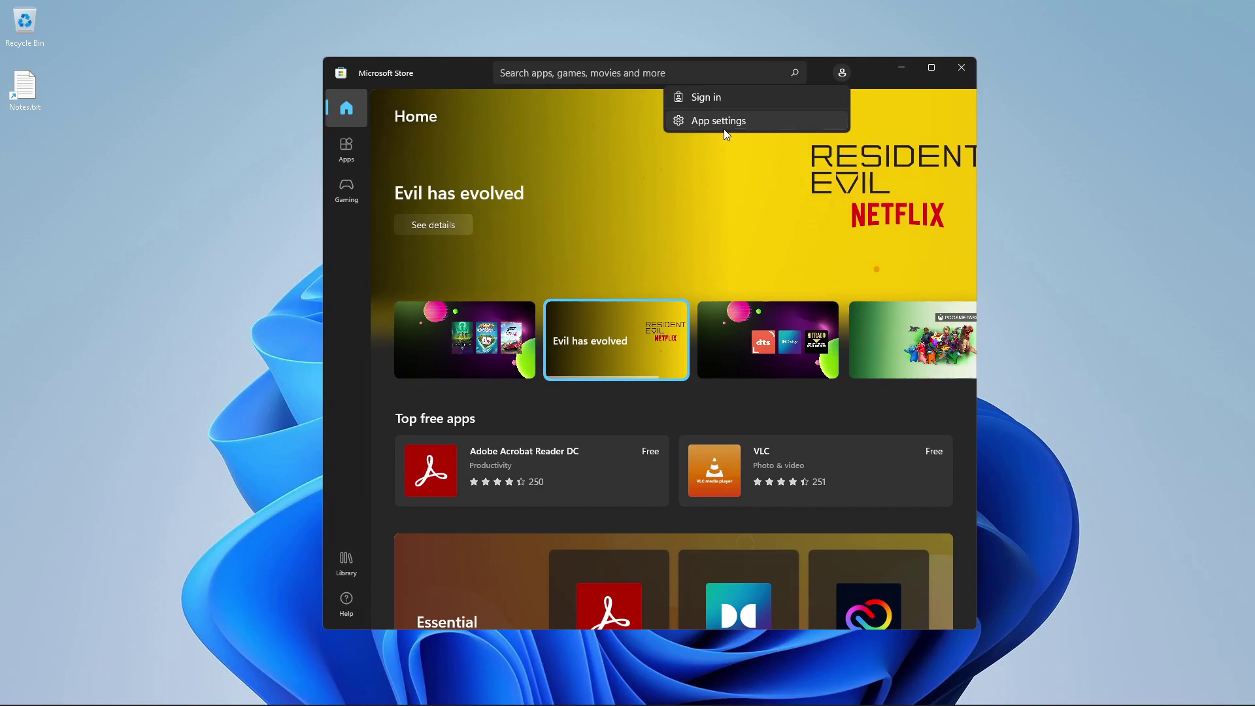
{"action": "left_click", "coordinate": [723, 124]}
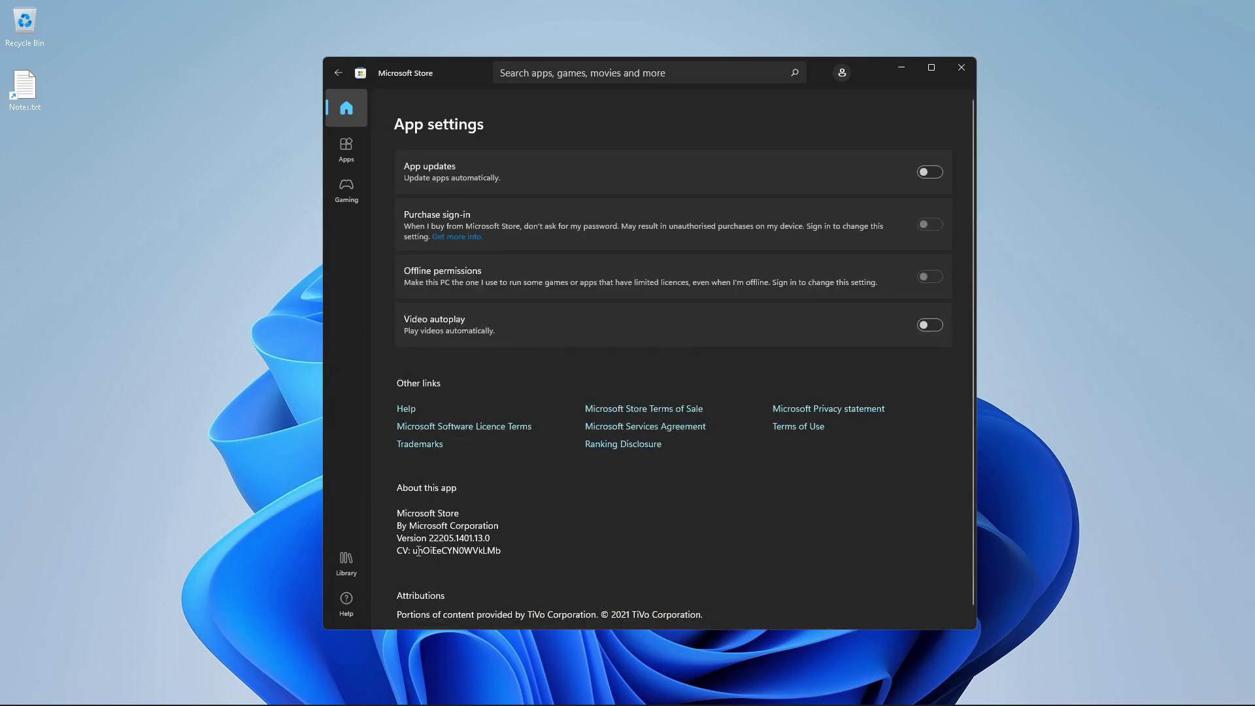
{"action": "left_click_drag", "start_coordinate": [426, 539], "coordinate": [492, 539]}
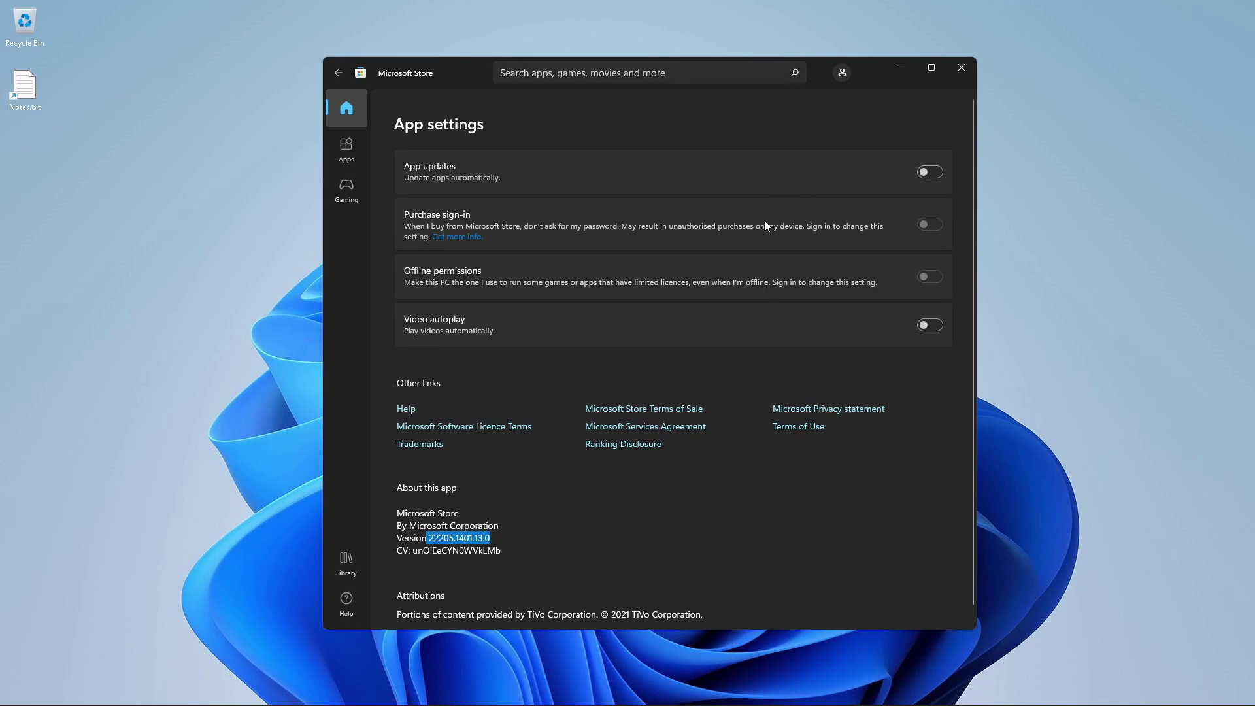
Get updates for all apps and games in the Store library, then return Home
{"action": "key", "text": "alt+Left"}
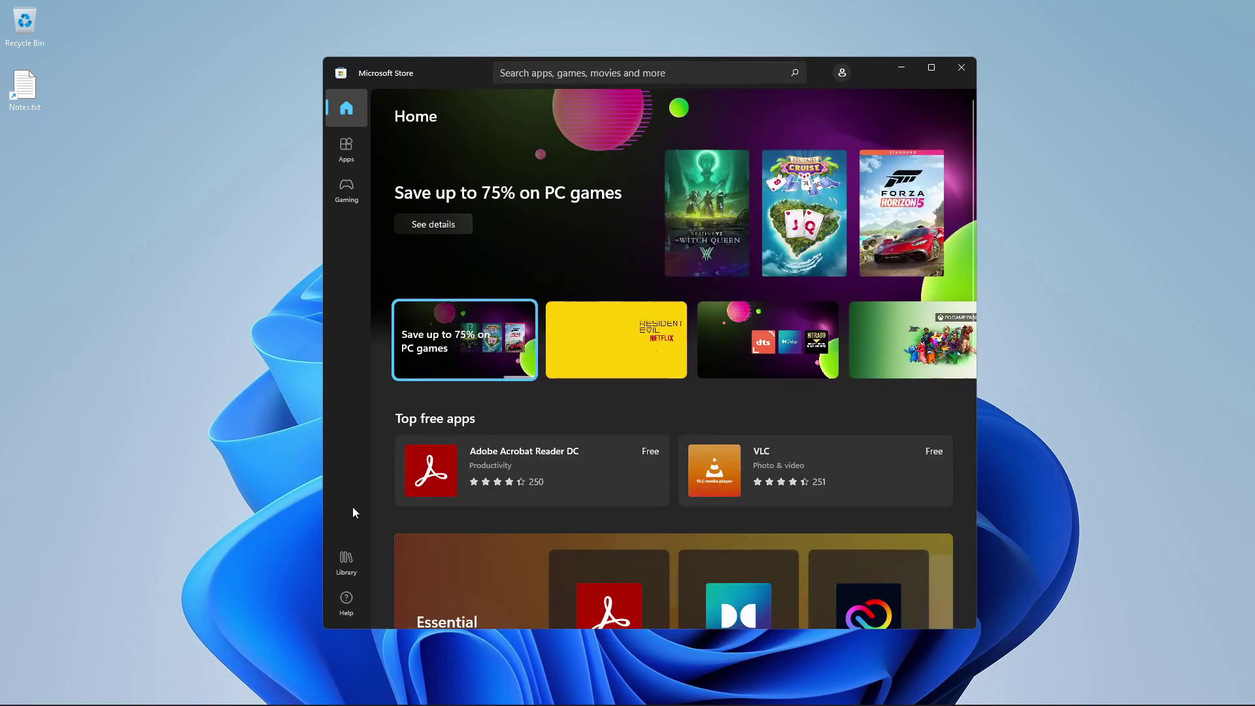
{"action": "left_click", "coordinate": [346, 560]}
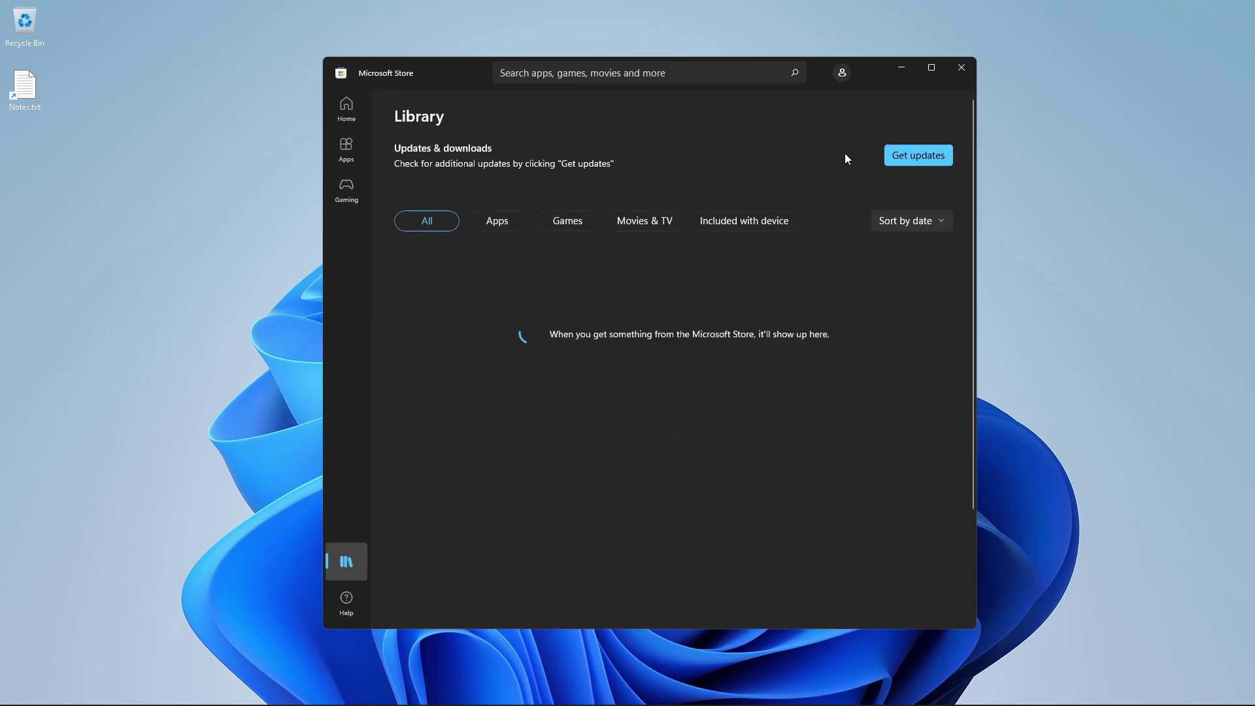
{"action": "left_click", "coordinate": [913, 159]}
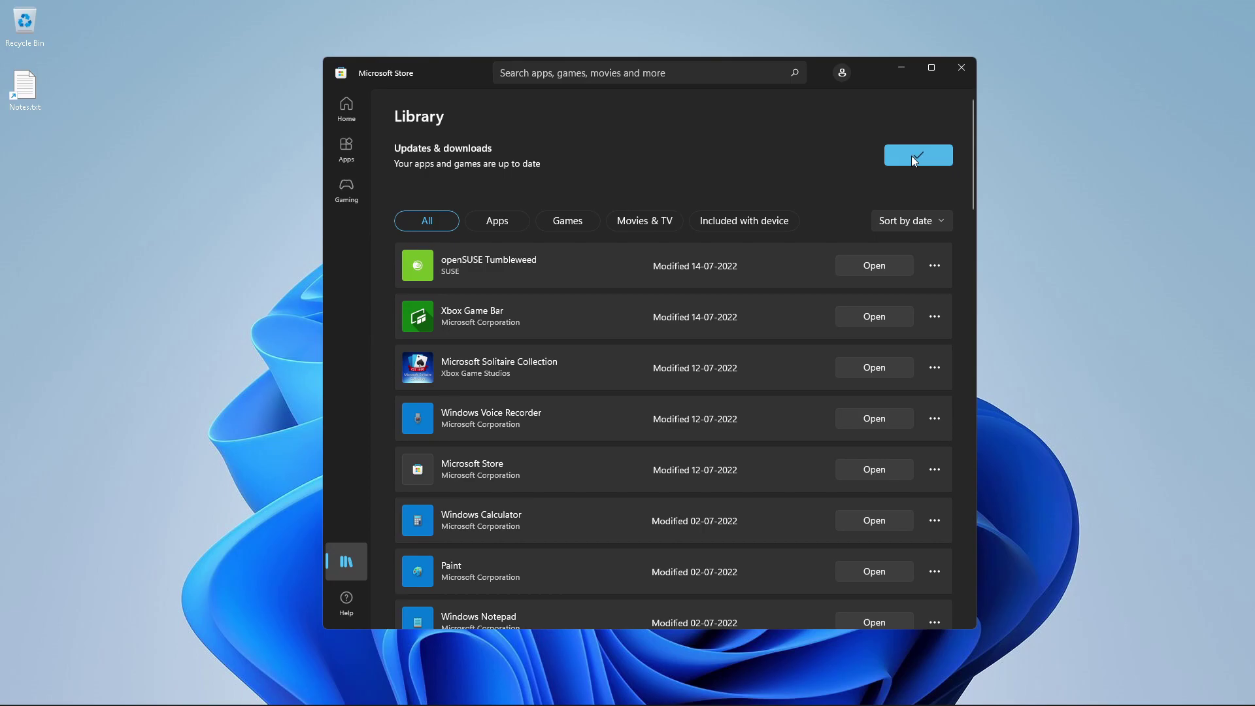
{"action": "left_click", "coordinate": [335, 117]}
Open the Turn Windows features on or off dialog through a 'windows fe' Start search
{"action": "left_click", "coordinate": [592, 73]}
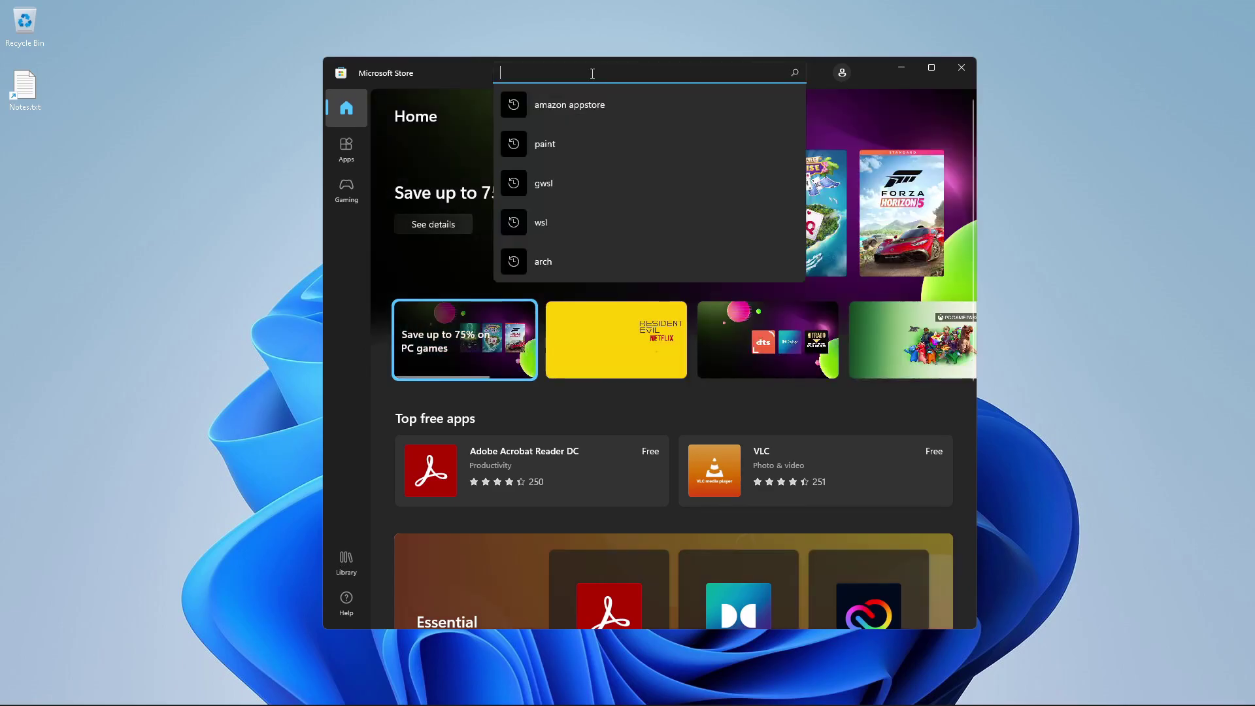
{"action": "key", "text": "super+d"}
{"action": "key", "text": "super"}
{"action": "type", "text": "add"}
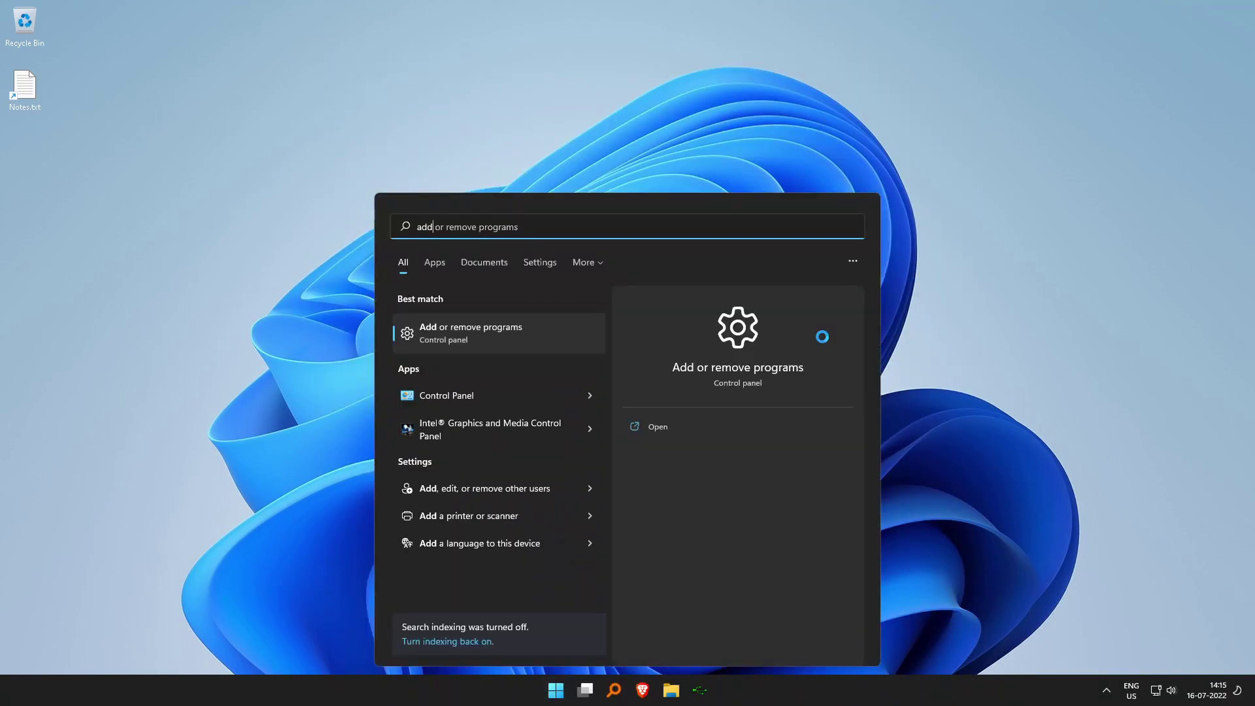
{"action": "key", "text": "BackSpace"}
{"action": "type", "text": "windows fe"}
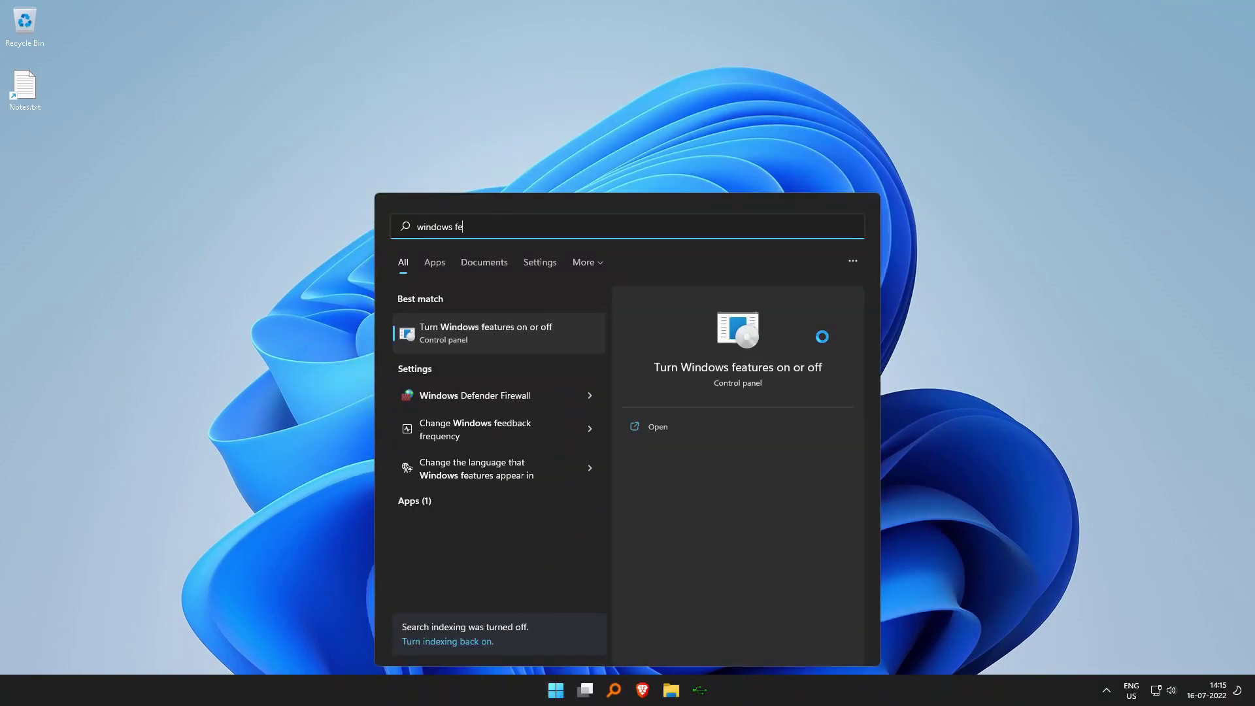
{"action": "key", "text": "Return"}
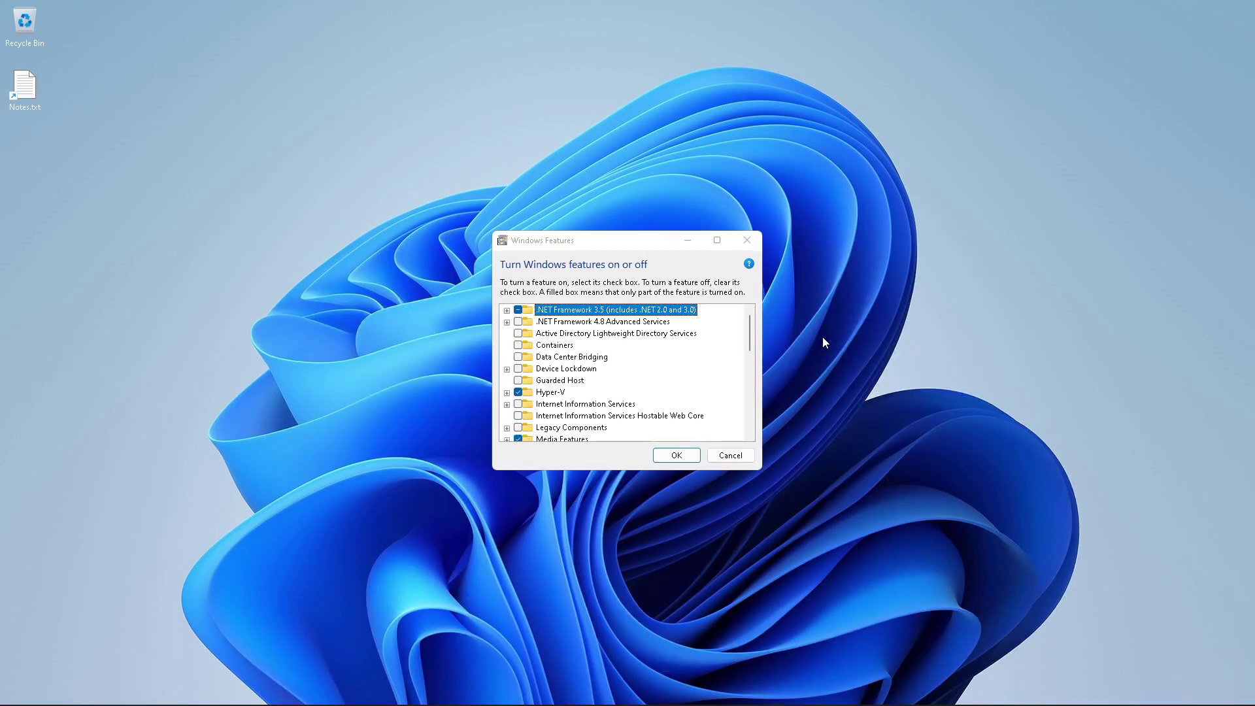
Confirm Virtual Machine Platform is enabled, then cancel the dialog without changes
{"action": "left_click", "coordinate": [620, 249]}
{"action": "left_click_drag", "start_coordinate": [748, 341], "coordinate": [749, 416]}
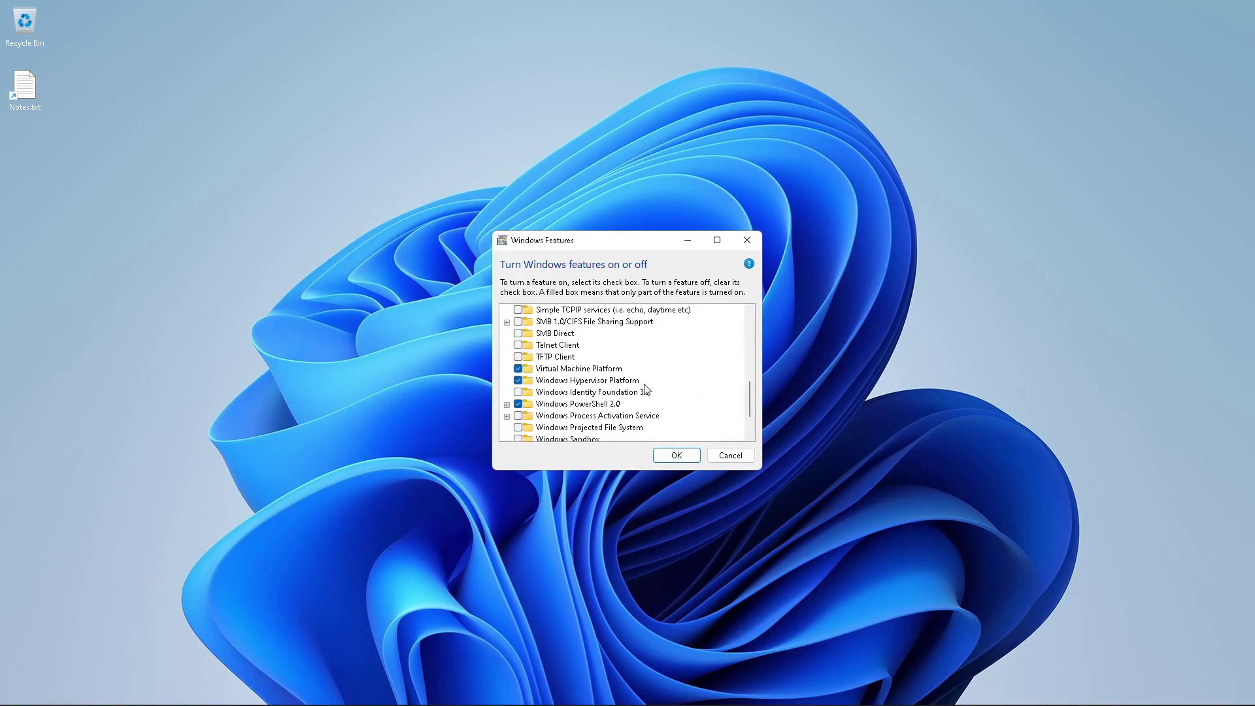
{"action": "left_click", "coordinate": [587, 369]}
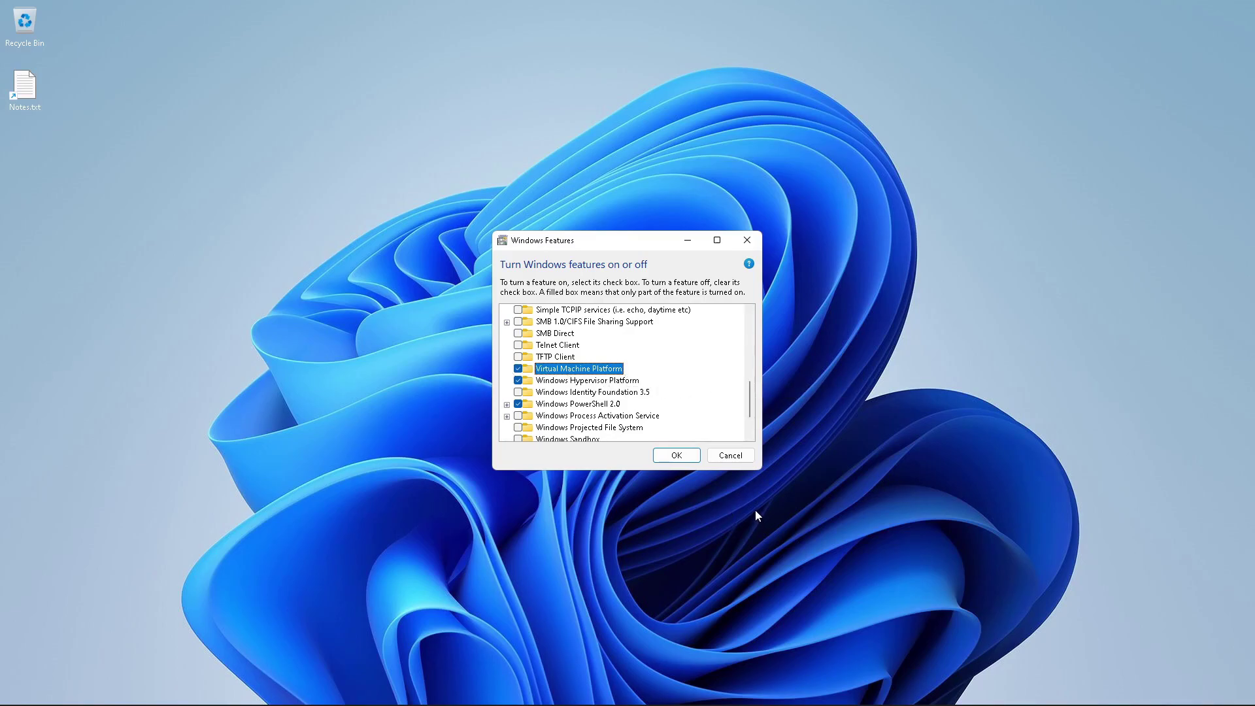
{"action": "left_click", "coordinate": [730, 456]}
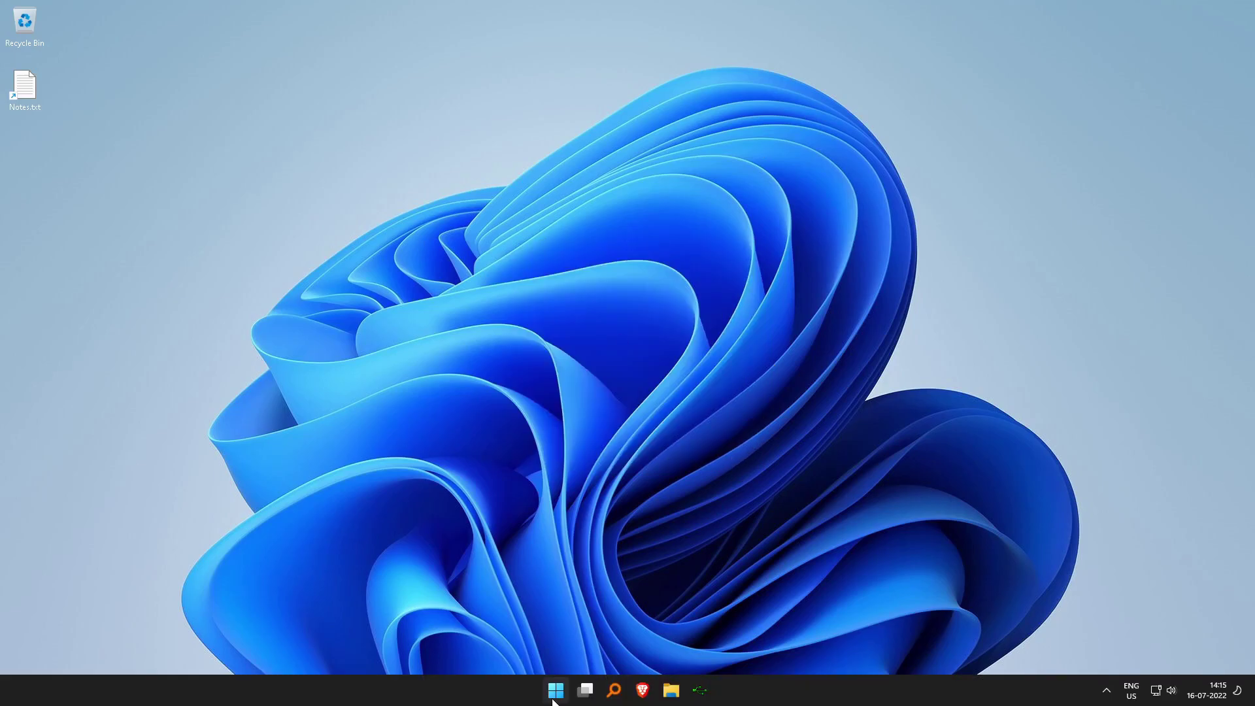
{"action": "left_click", "coordinate": [553, 694]}
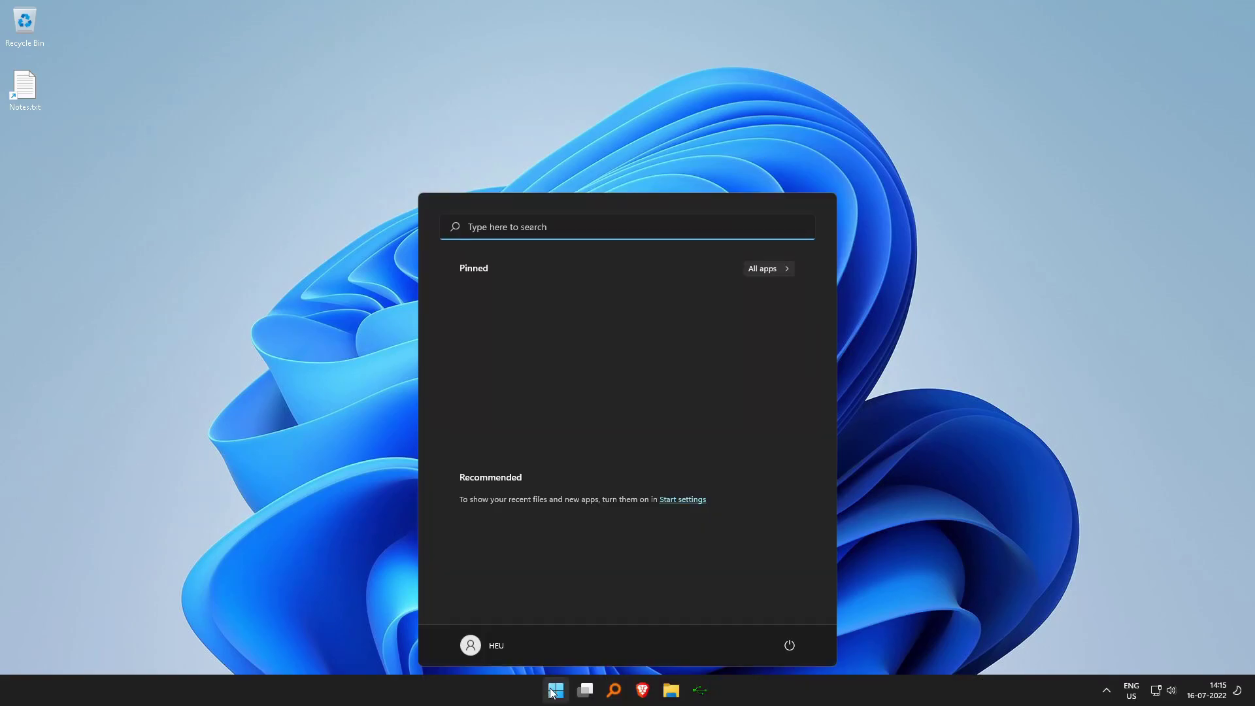
{"action": "type", "text": "microsoft Store"}
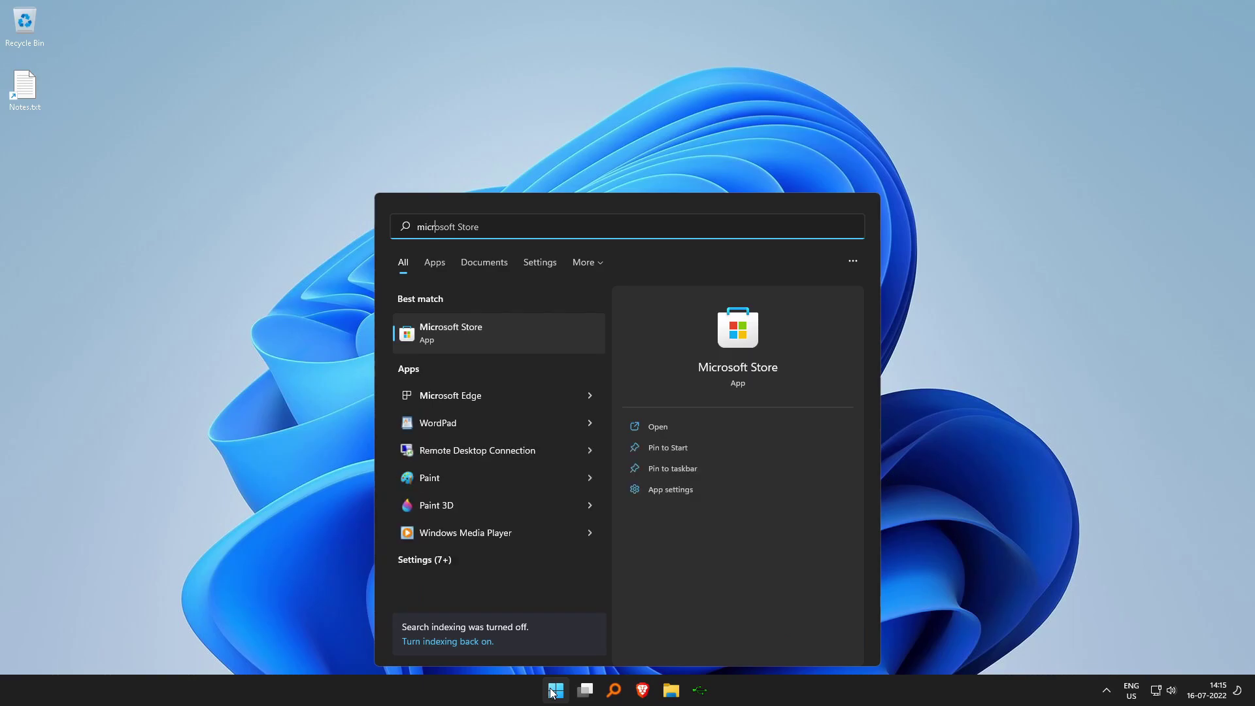
{"action": "key", "text": "Return"}
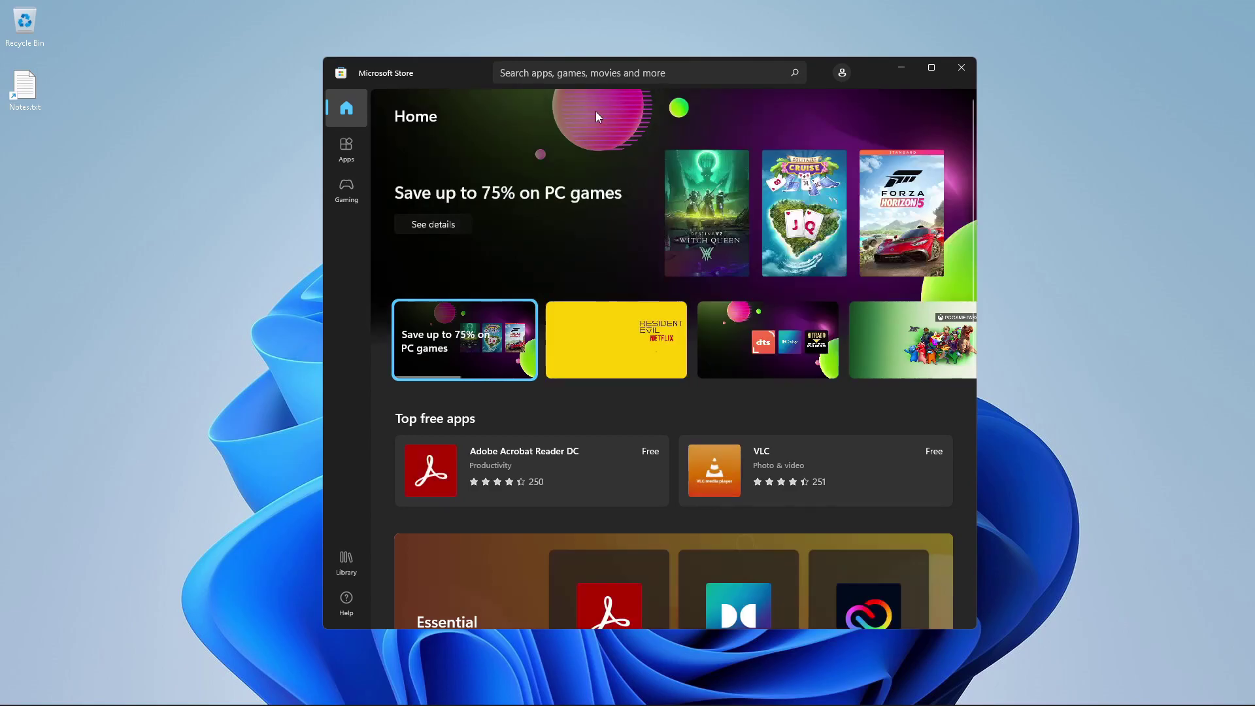
{"action": "left_click", "coordinate": [592, 73]}
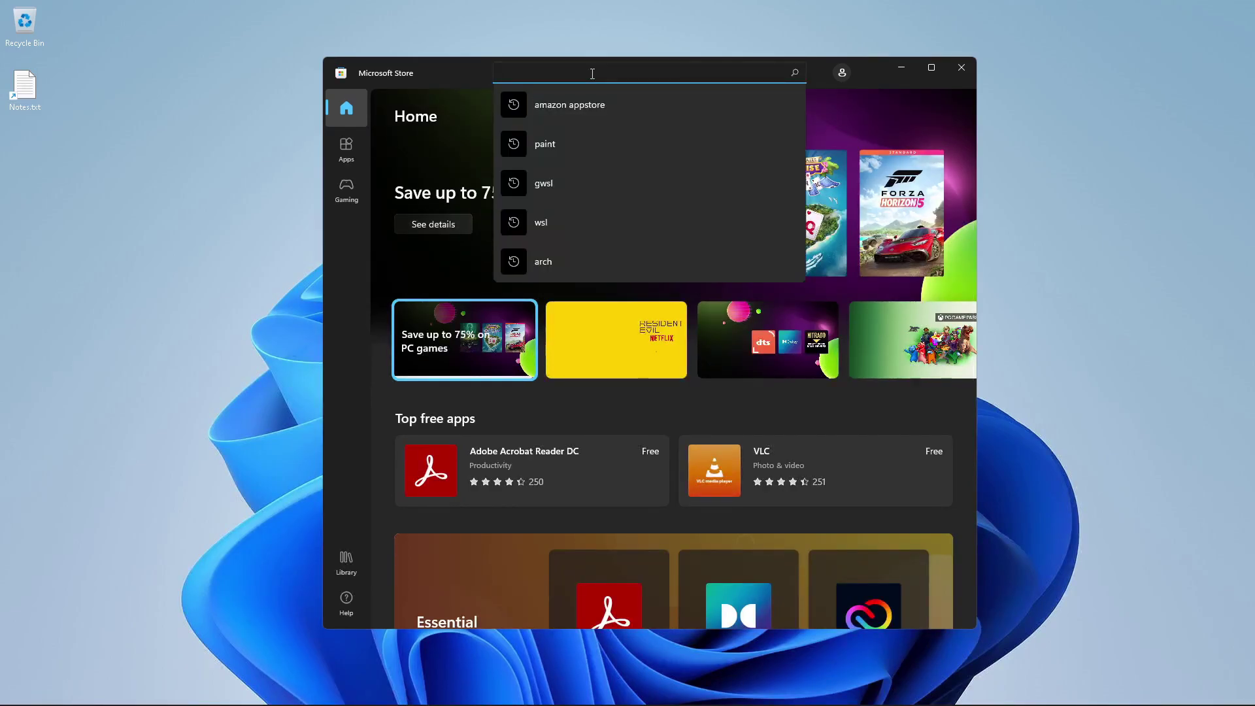
{"action": "left_click", "coordinate": [574, 105]}
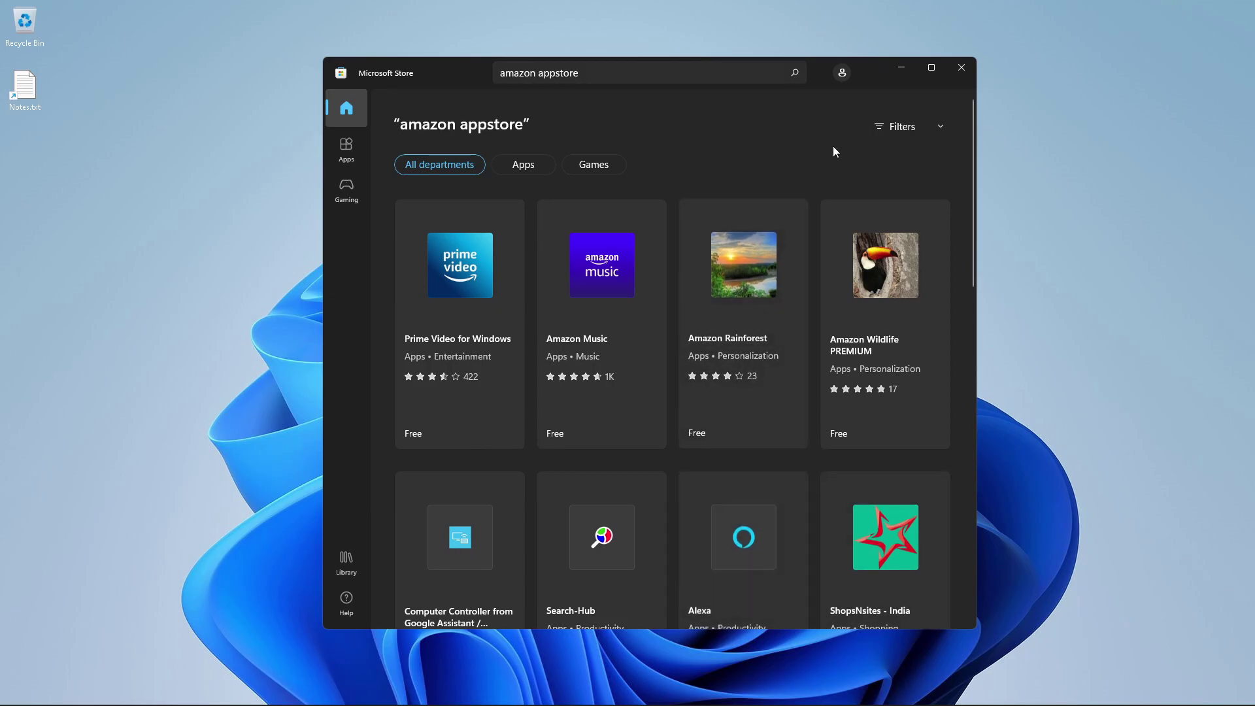
Close the Store and set Country or region to United States under Time & language > Language & region
{"action": "left_click", "coordinate": [961, 69]}
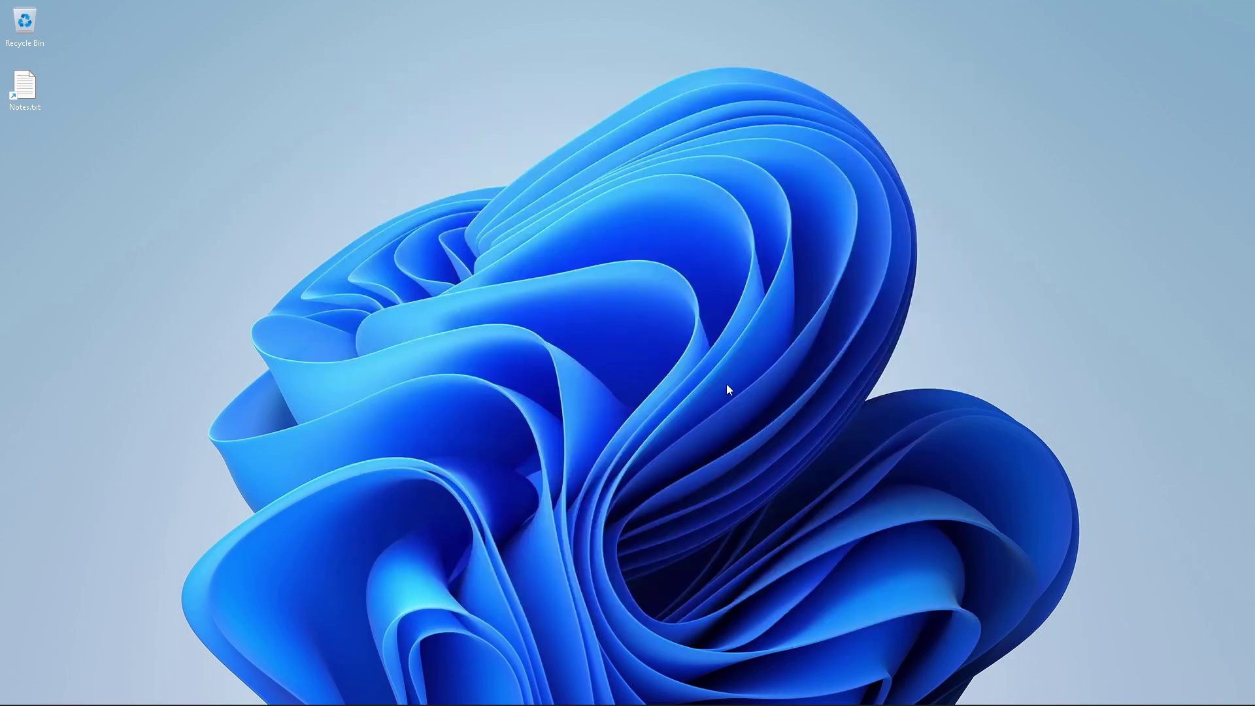
{"action": "key", "text": "super+x"}
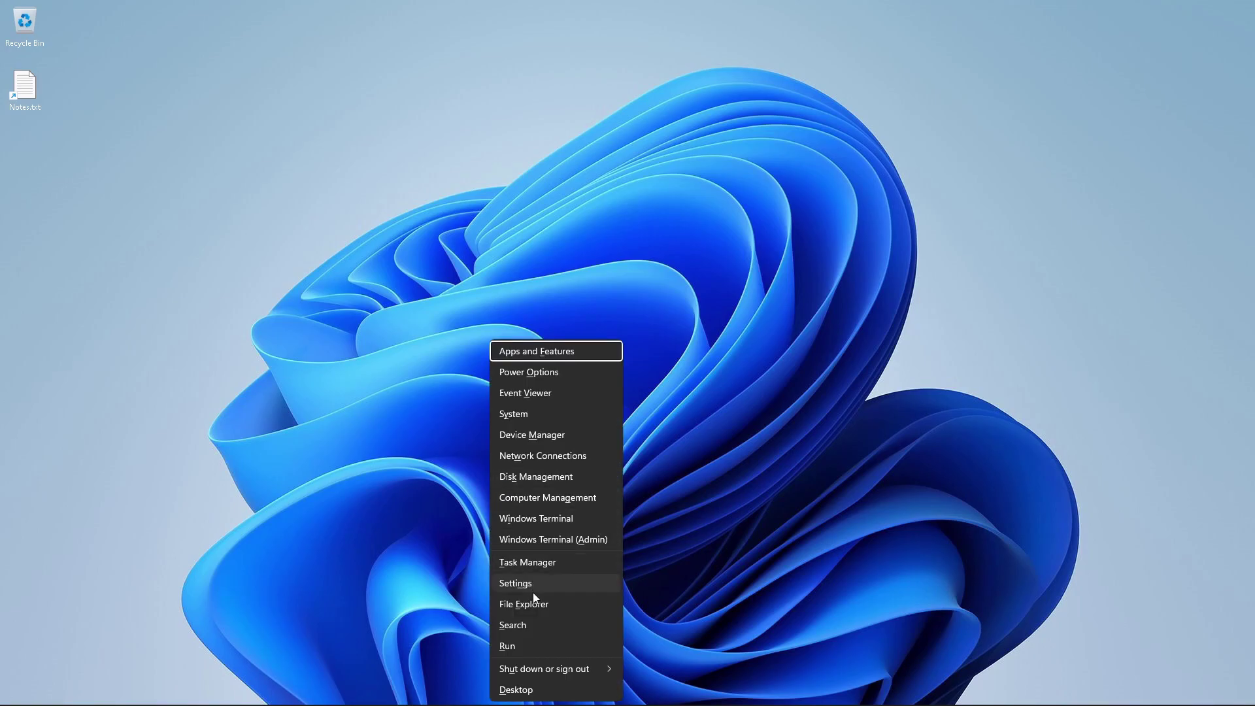
{"action": "left_click", "coordinate": [531, 586]}
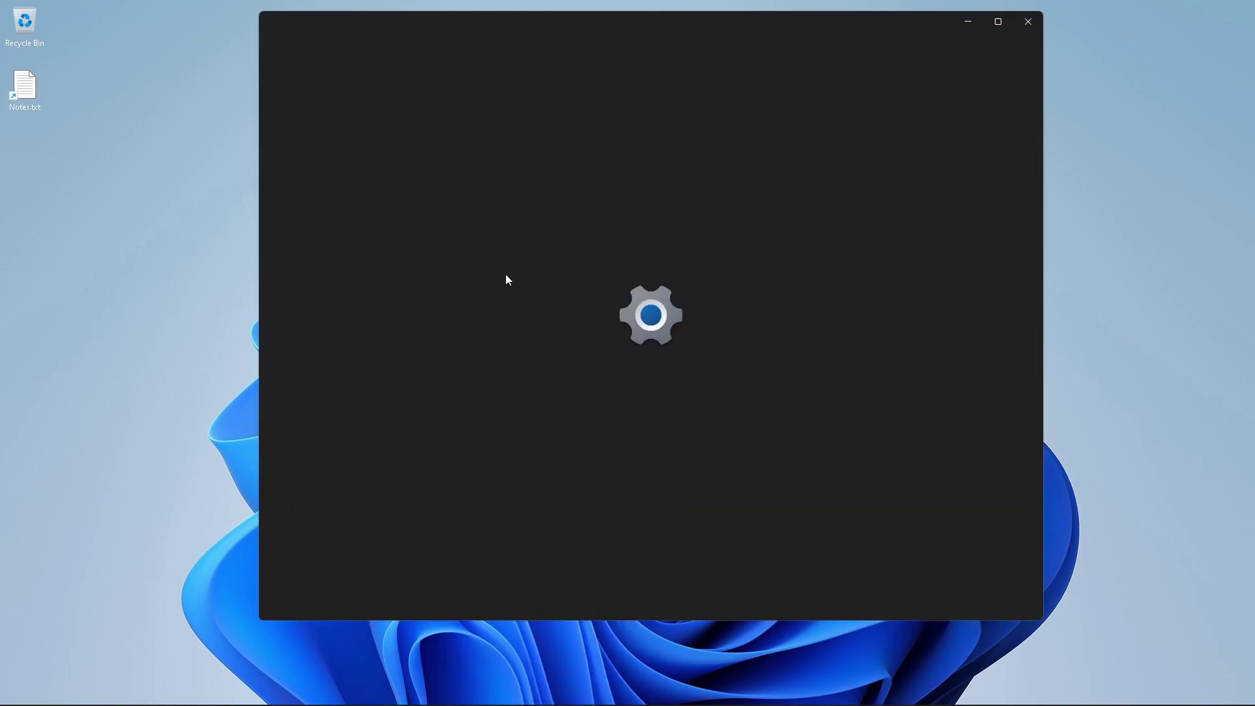
{"action": "left_click", "coordinate": [348, 310]}
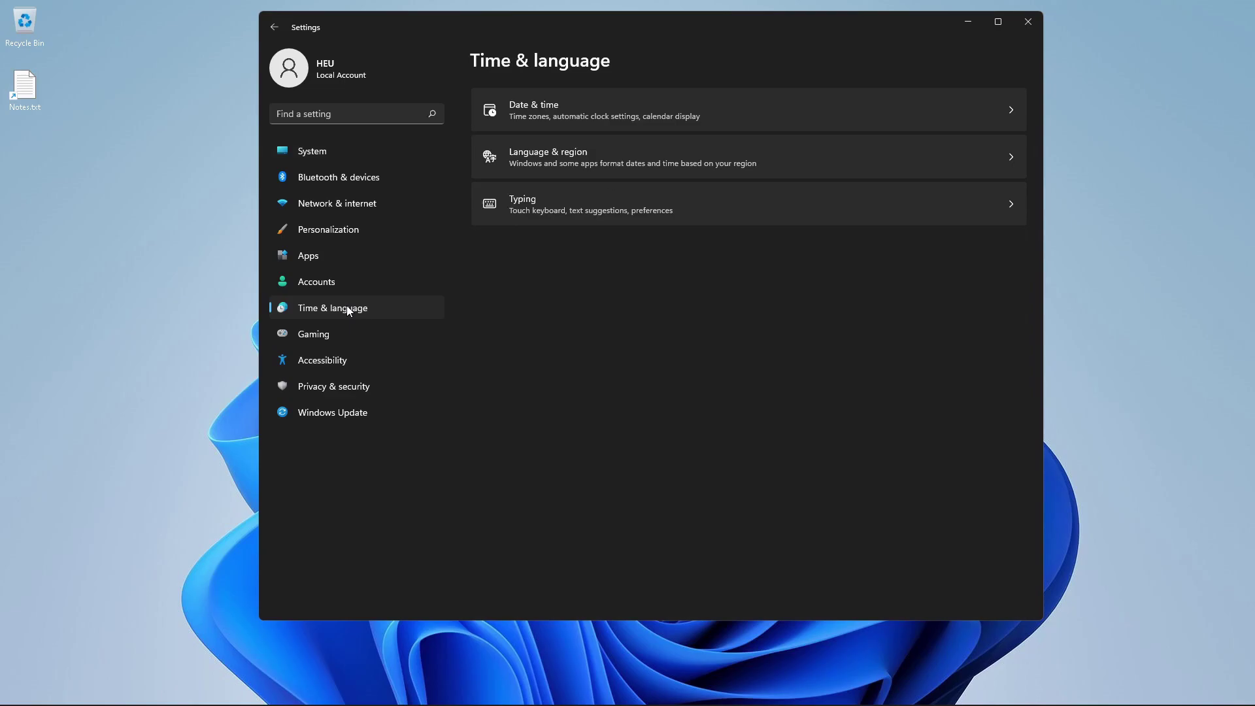
{"action": "left_click", "coordinate": [655, 167]}
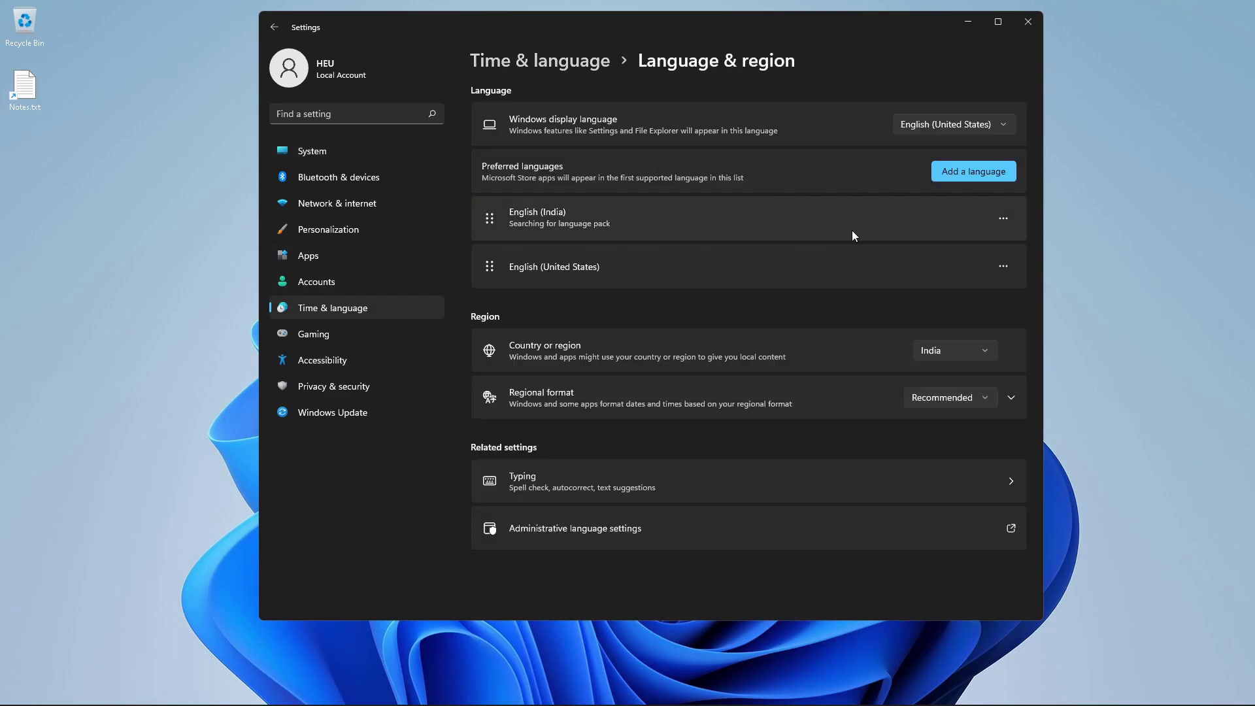
{"action": "left_click", "coordinate": [980, 351]}
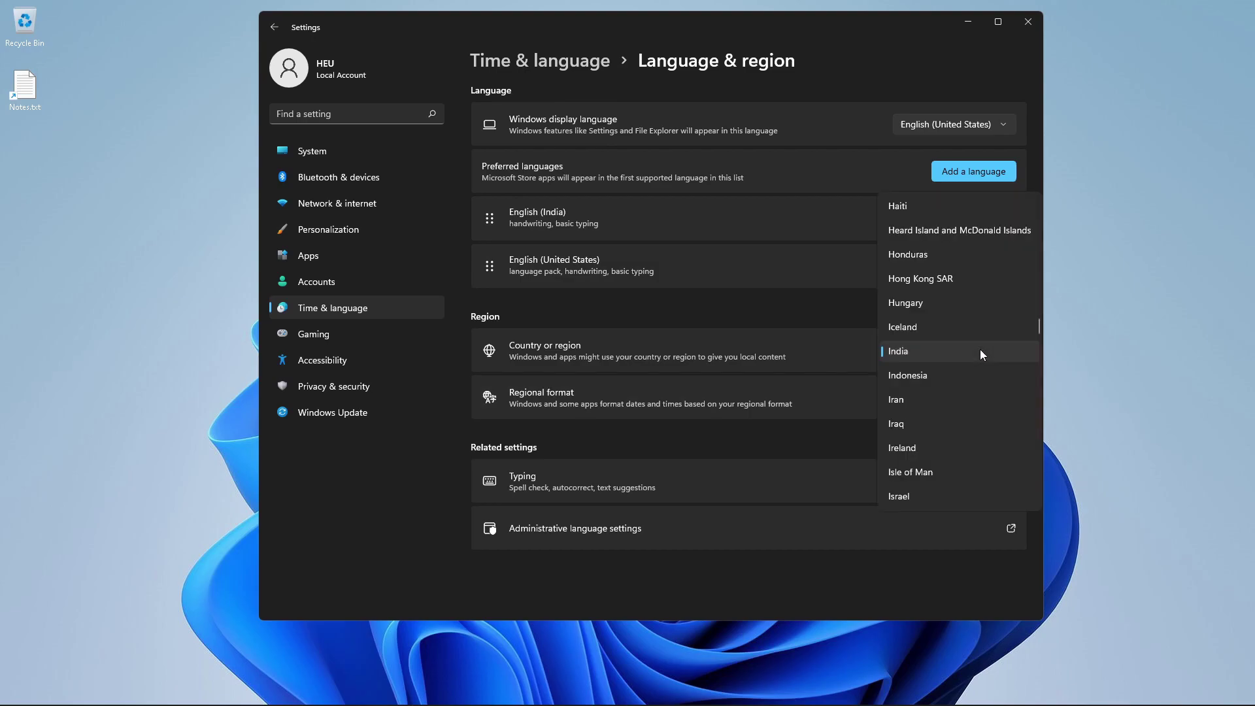
{"action": "left_click_drag", "start_coordinate": [1039, 324], "coordinate": [1042, 480]}
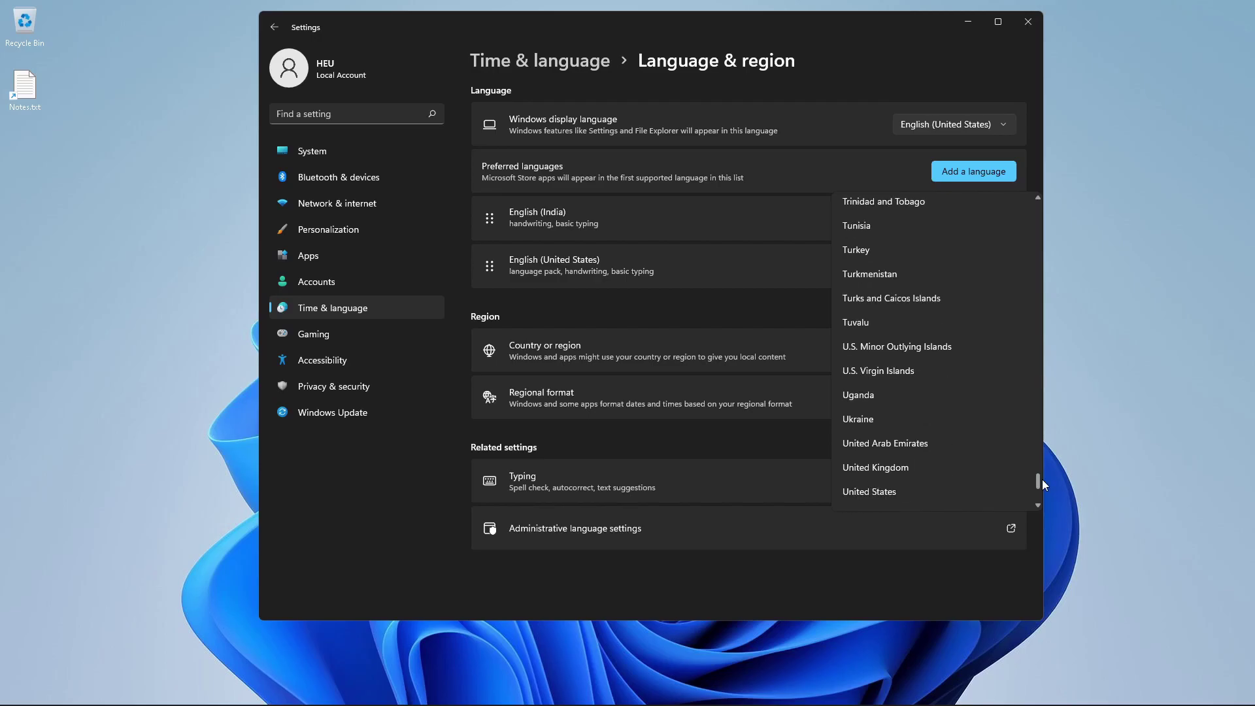
{"action": "left_click", "coordinate": [905, 490]}
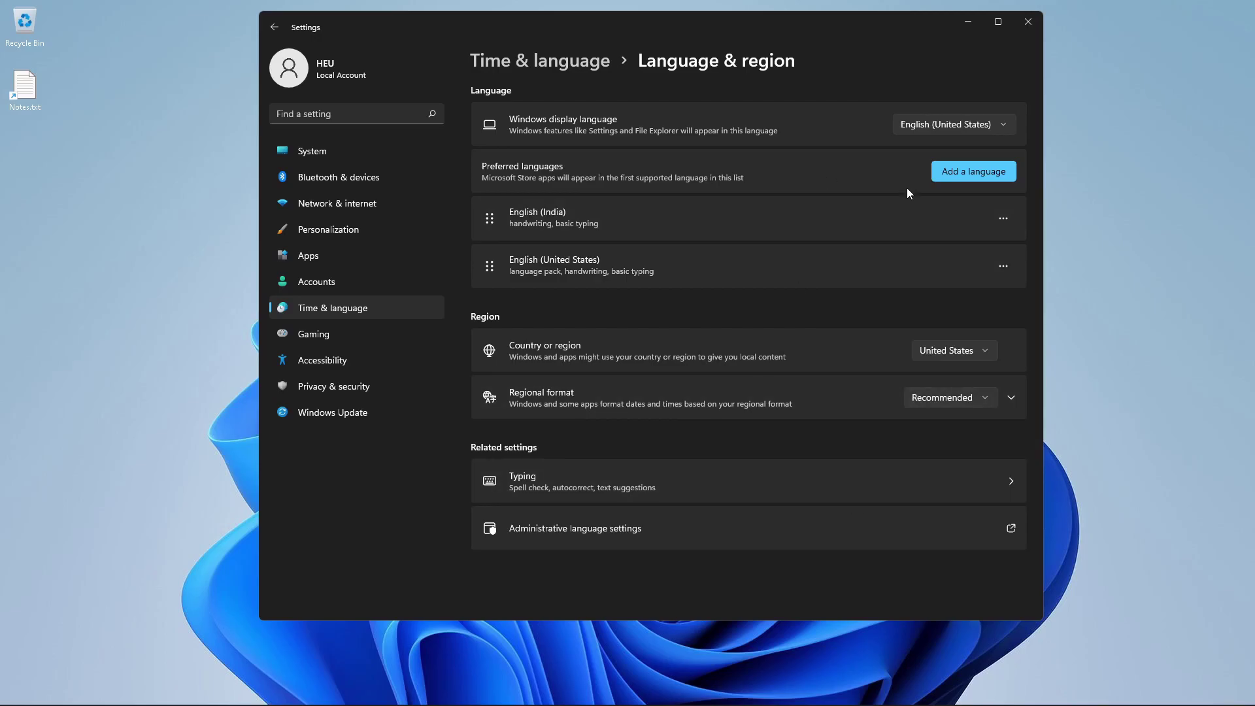
Reopen Microsoft Store, rerun the 'amazon appstore' search, and start installing Amazon Appstore
{"action": "left_click", "coordinate": [1023, 30]}
{"action": "key", "text": "super"}
{"action": "type", "text": "micr"}
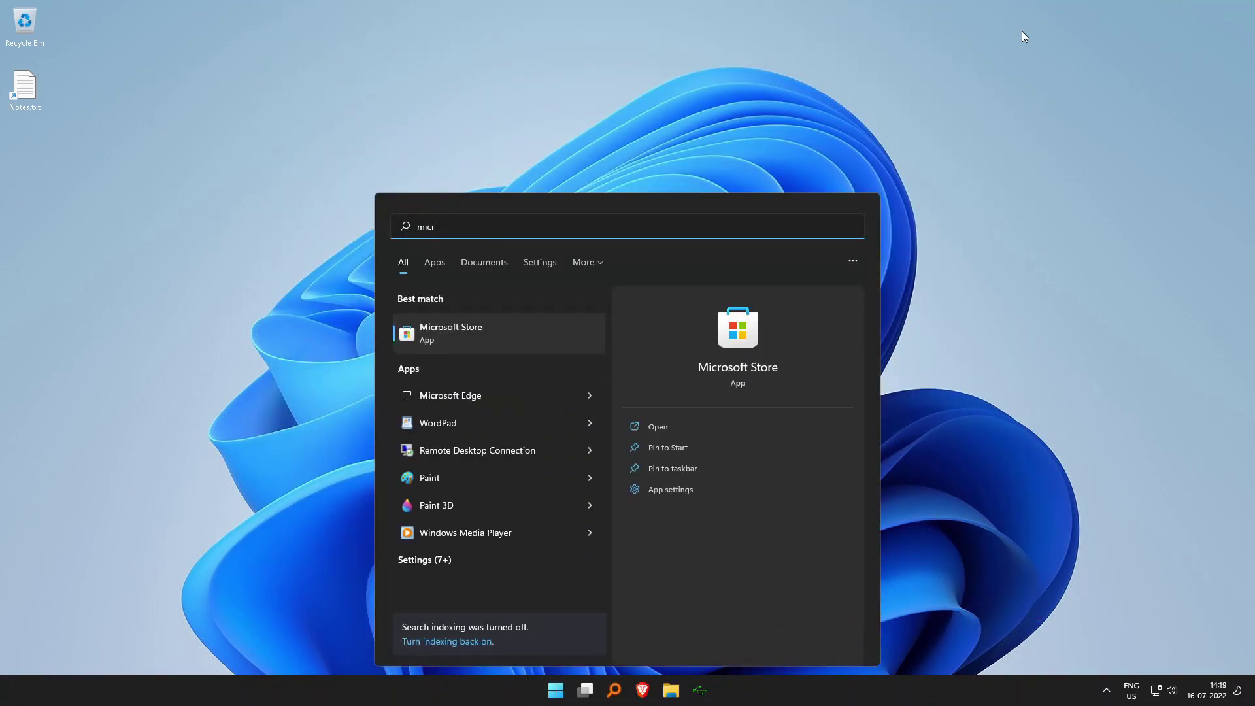
{"action": "key", "text": "Return"}
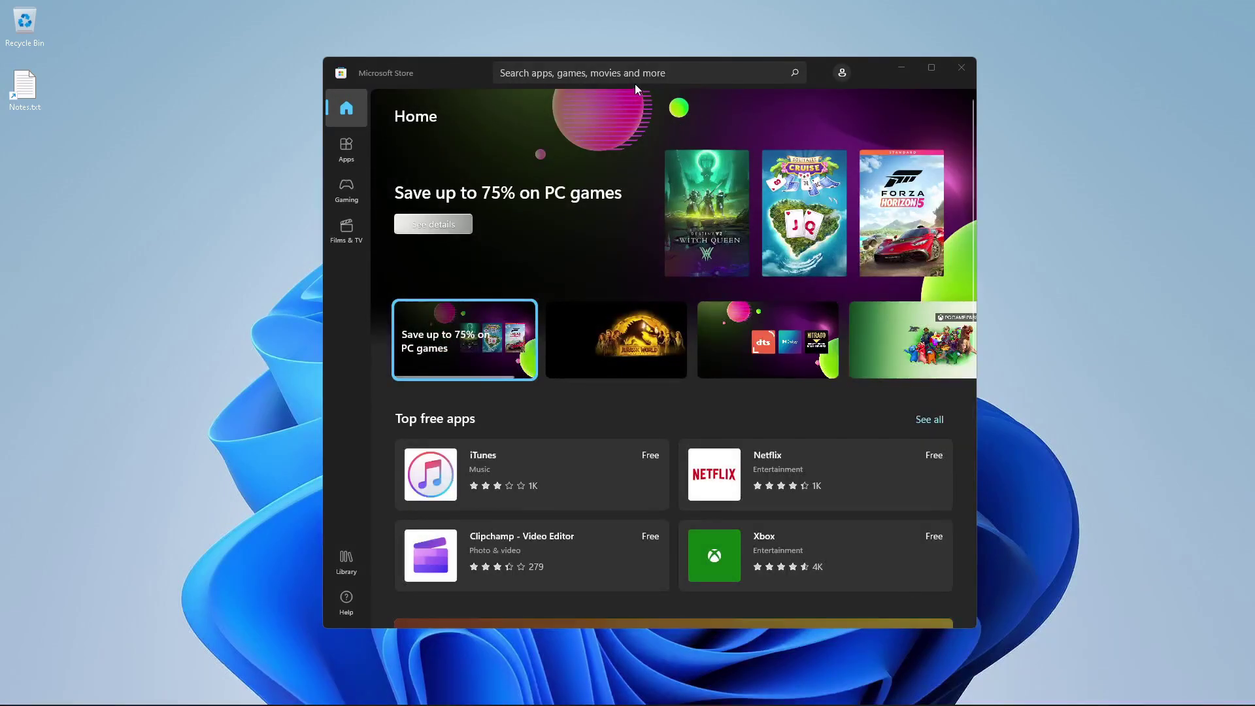
{"action": "left_click", "coordinate": [631, 72]}
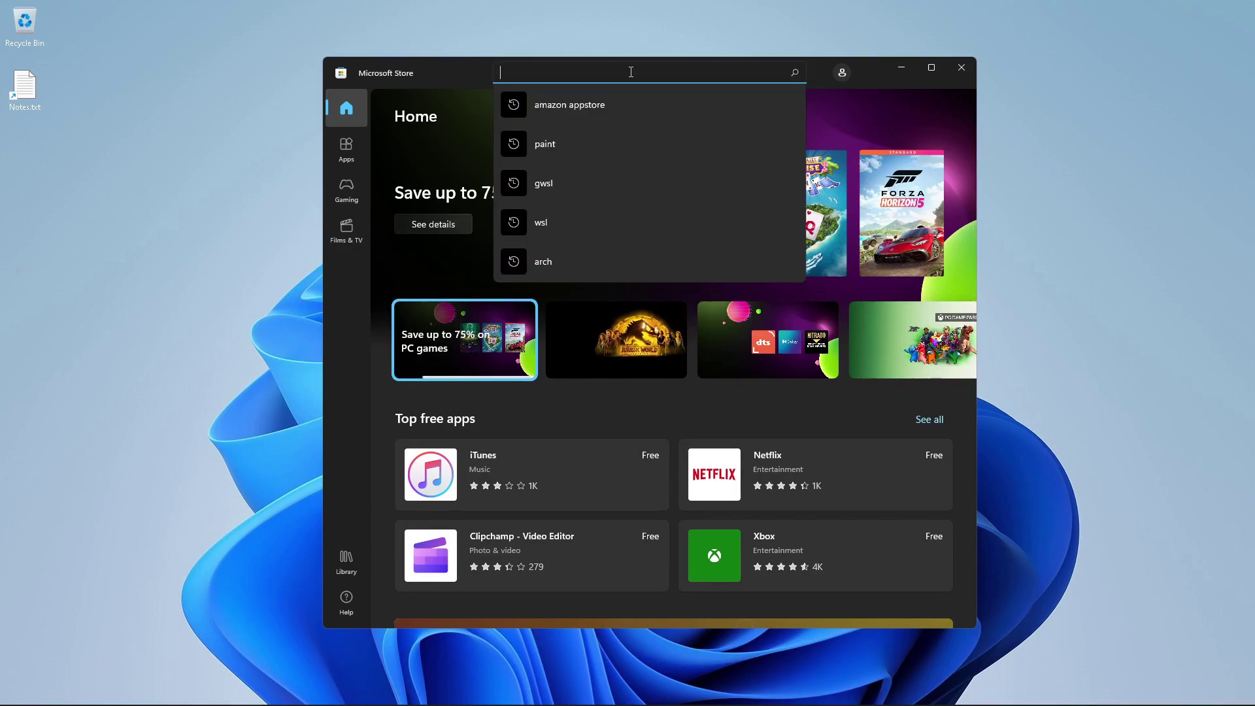
{"action": "left_click", "coordinate": [614, 109]}
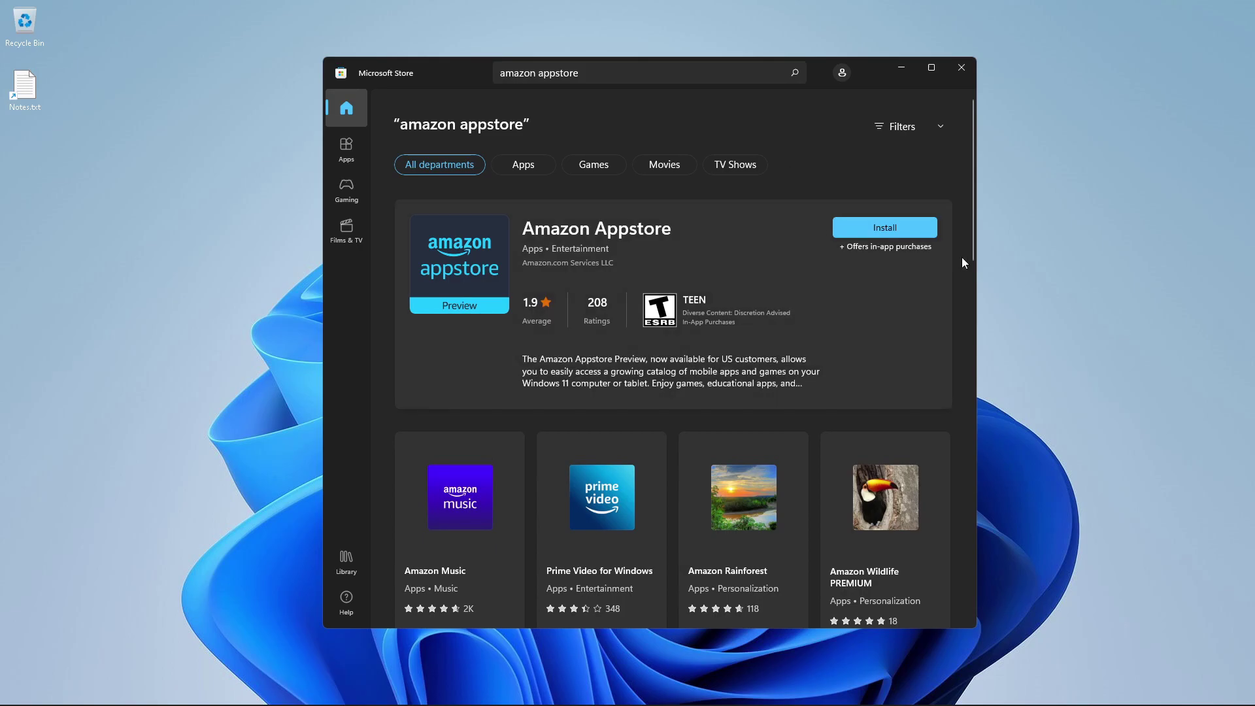
{"action": "left_click", "coordinate": [885, 227]}
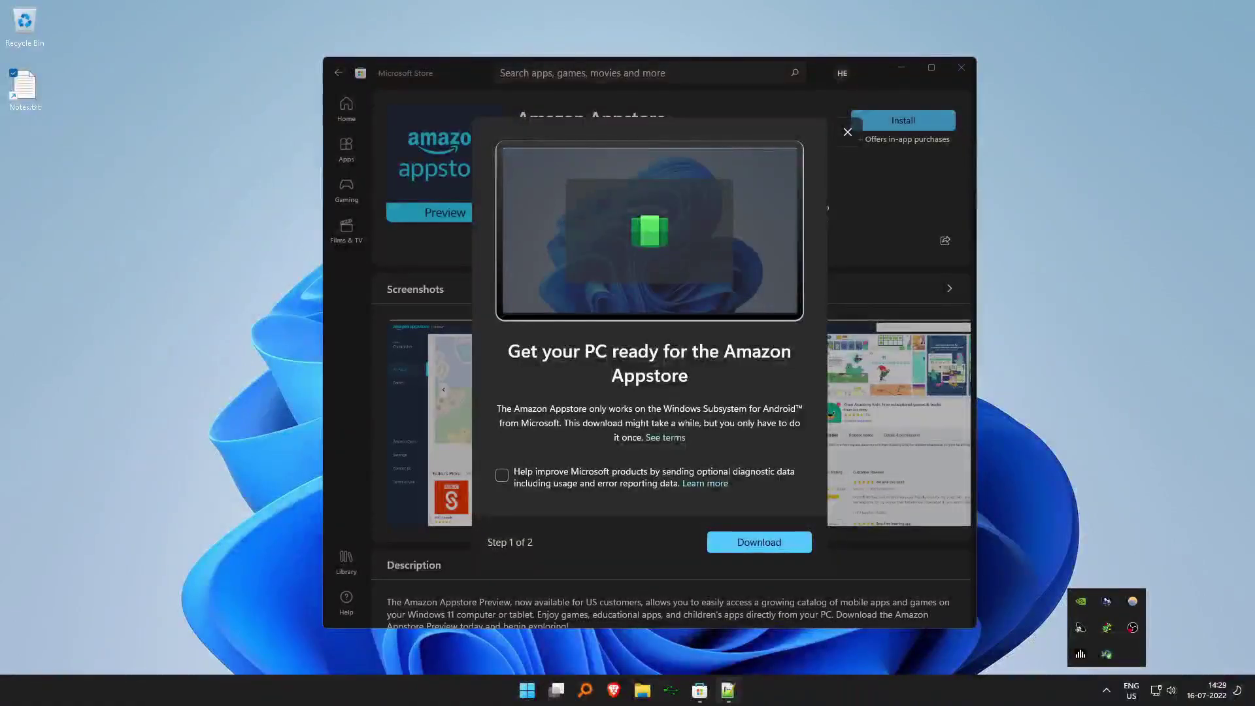
Close Notepad++, download Windows Subsystem for Android, then open Amazon Appstore when setup completes
{"action": "mouse_move", "coordinate": [717, 699]}
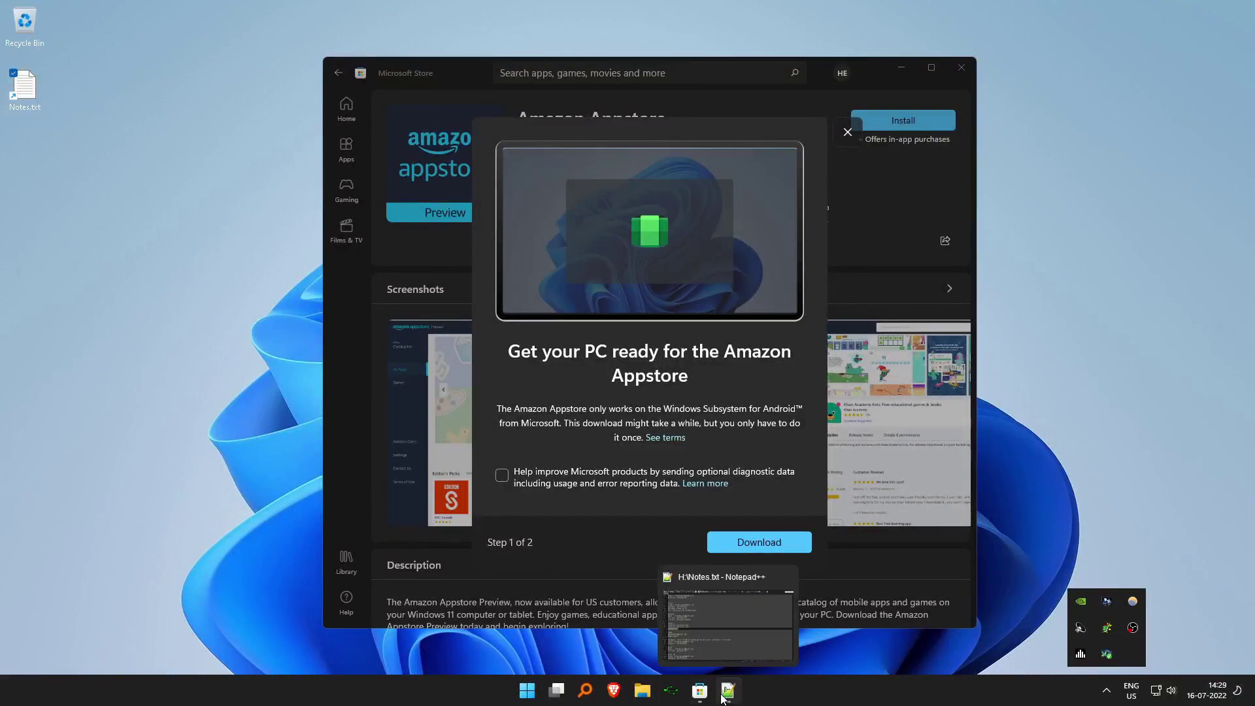
{"action": "left_click", "coordinate": [787, 577]}
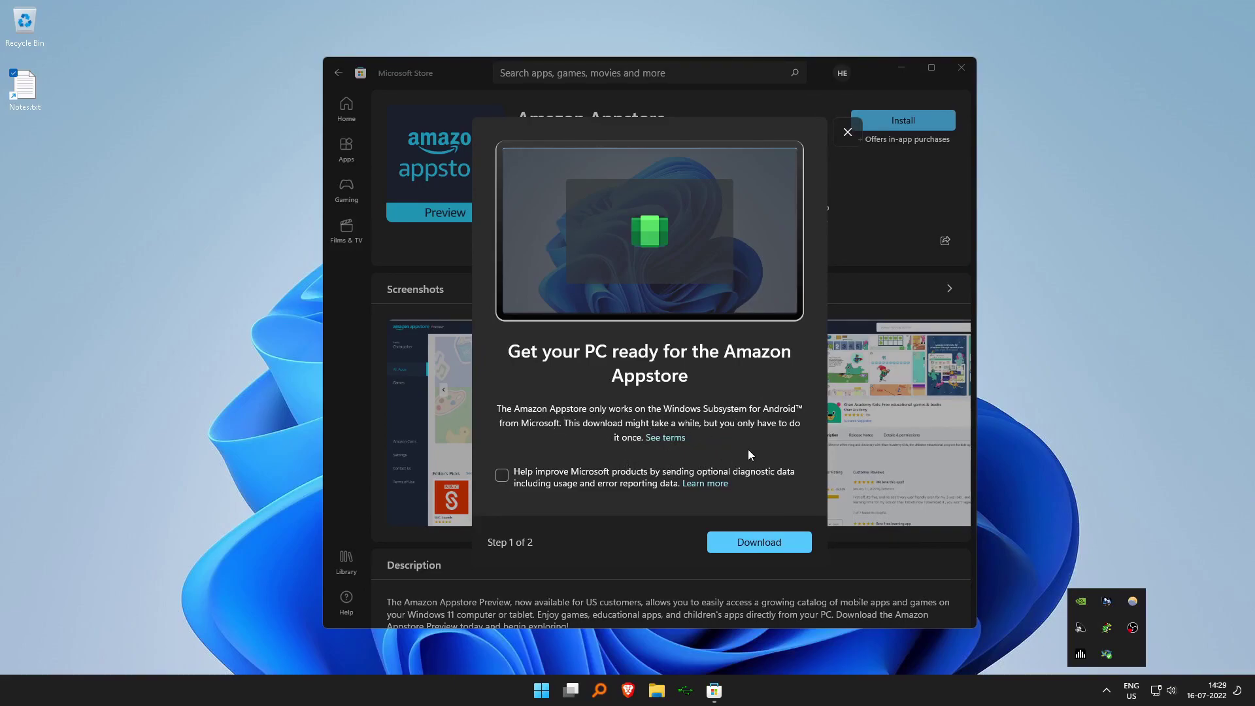
{"action": "left_click", "coordinate": [758, 546]}
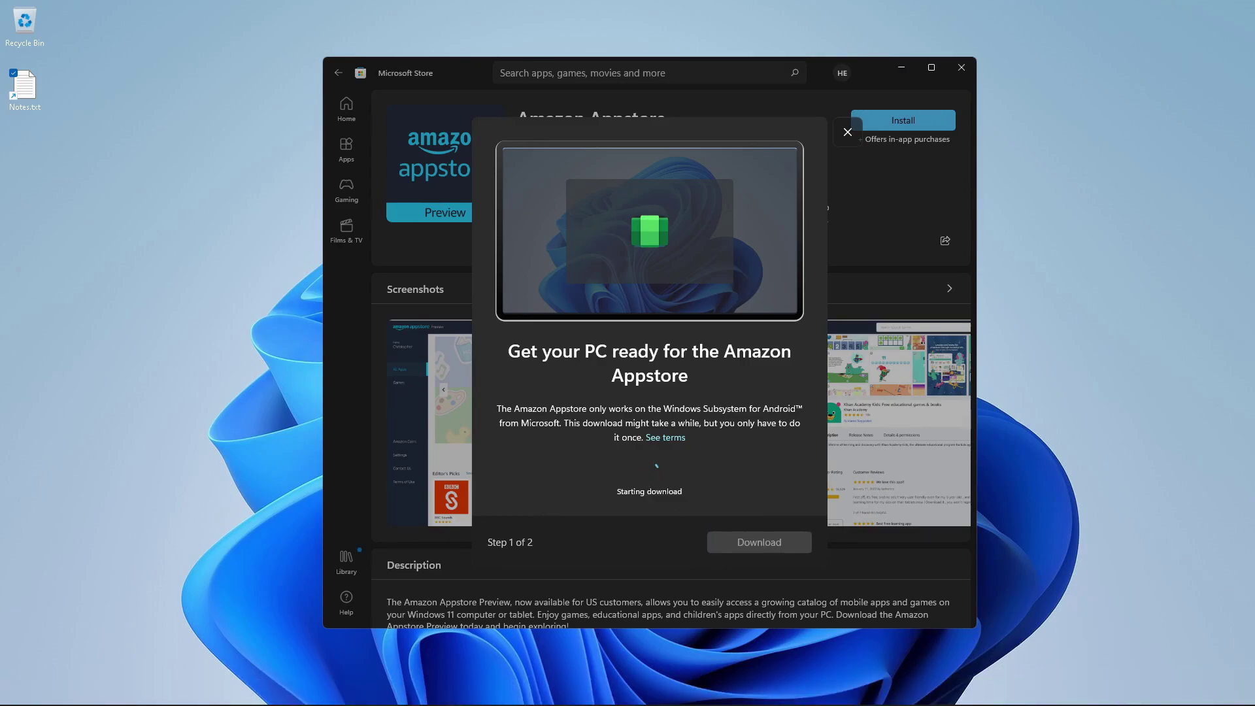
{"action": "left_click", "coordinate": [1106, 691]}
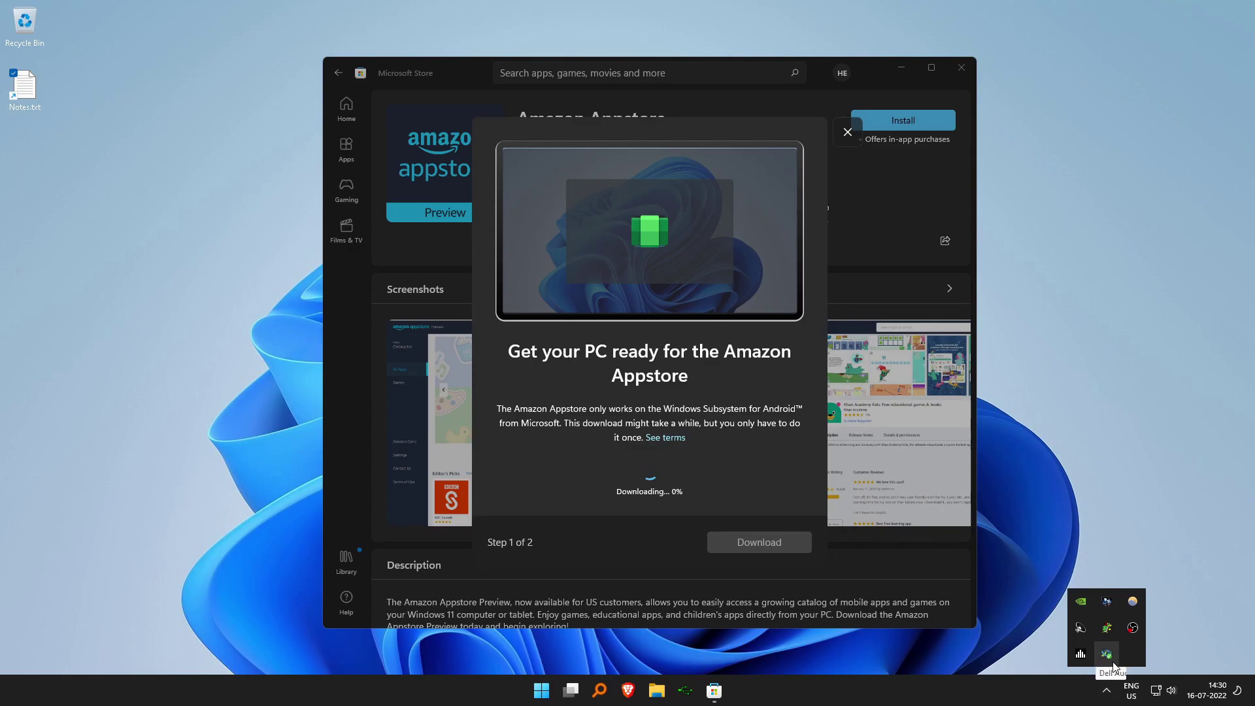
{"action": "left_click", "coordinate": [1122, 479]}
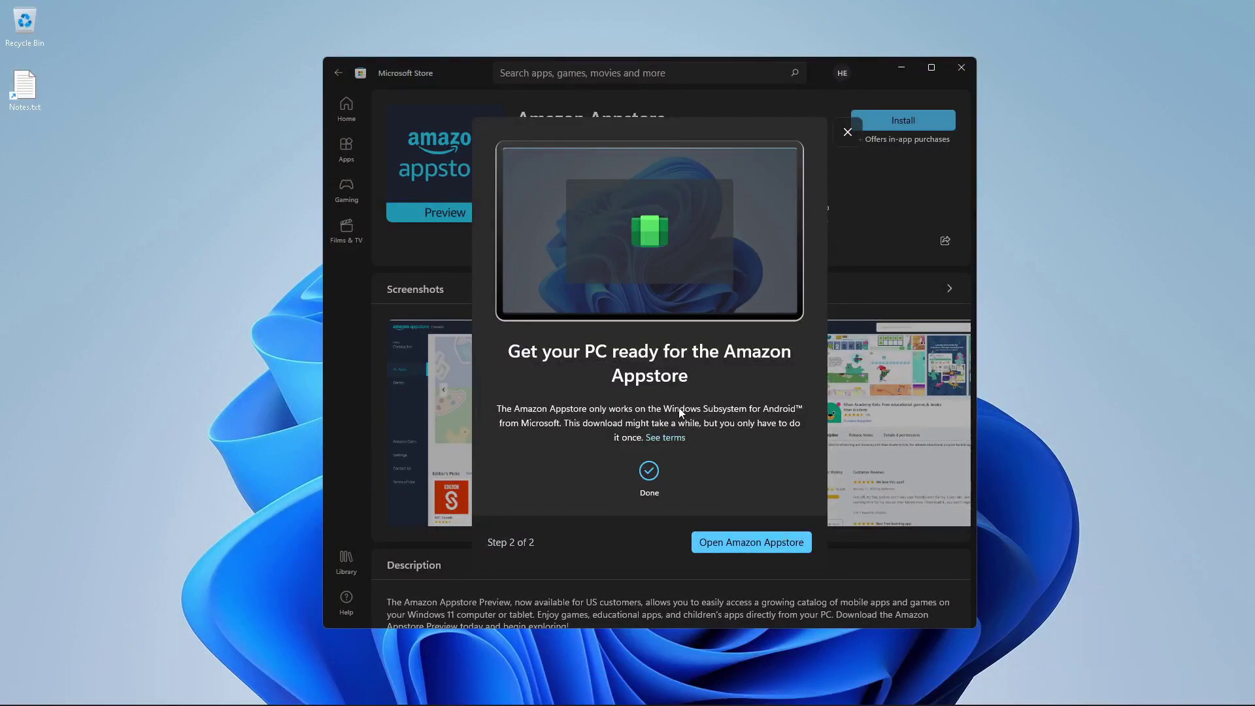
{"action": "left_click", "coordinate": [748, 546]}
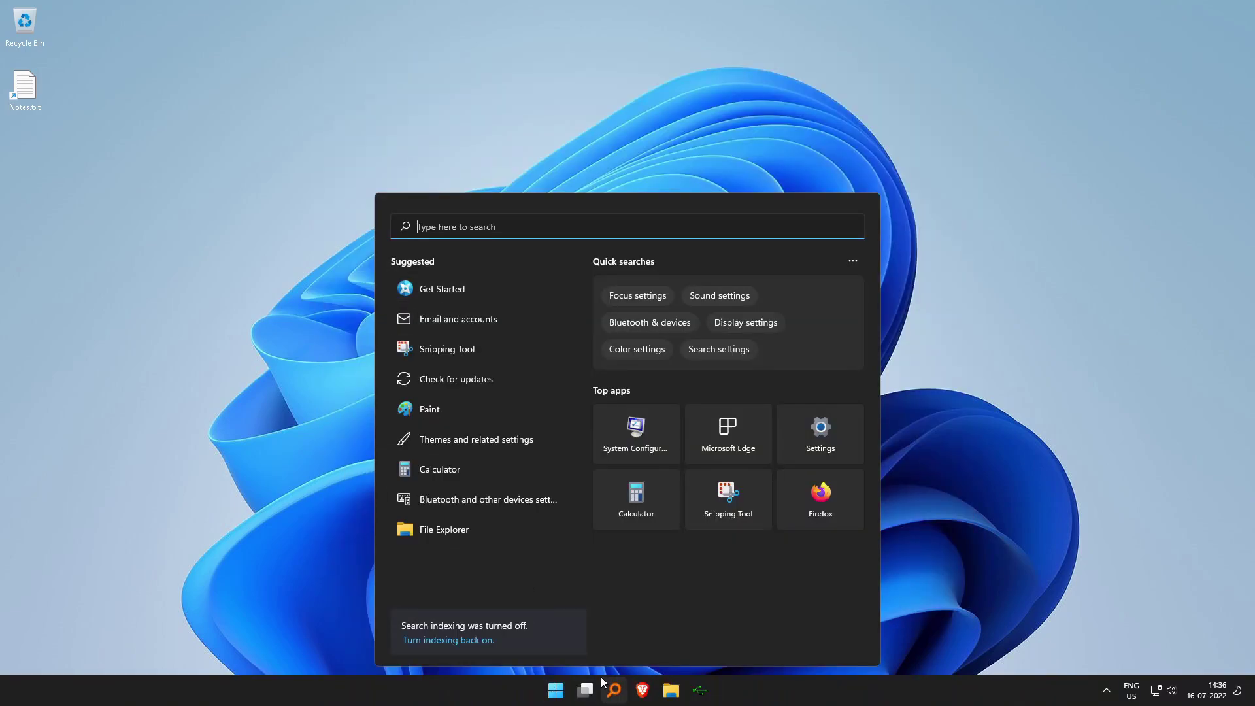
Launch Amazon Appstore from Start's All apps list, wait for its sign-in screen, then close it
{"action": "left_click", "coordinate": [555, 693]}
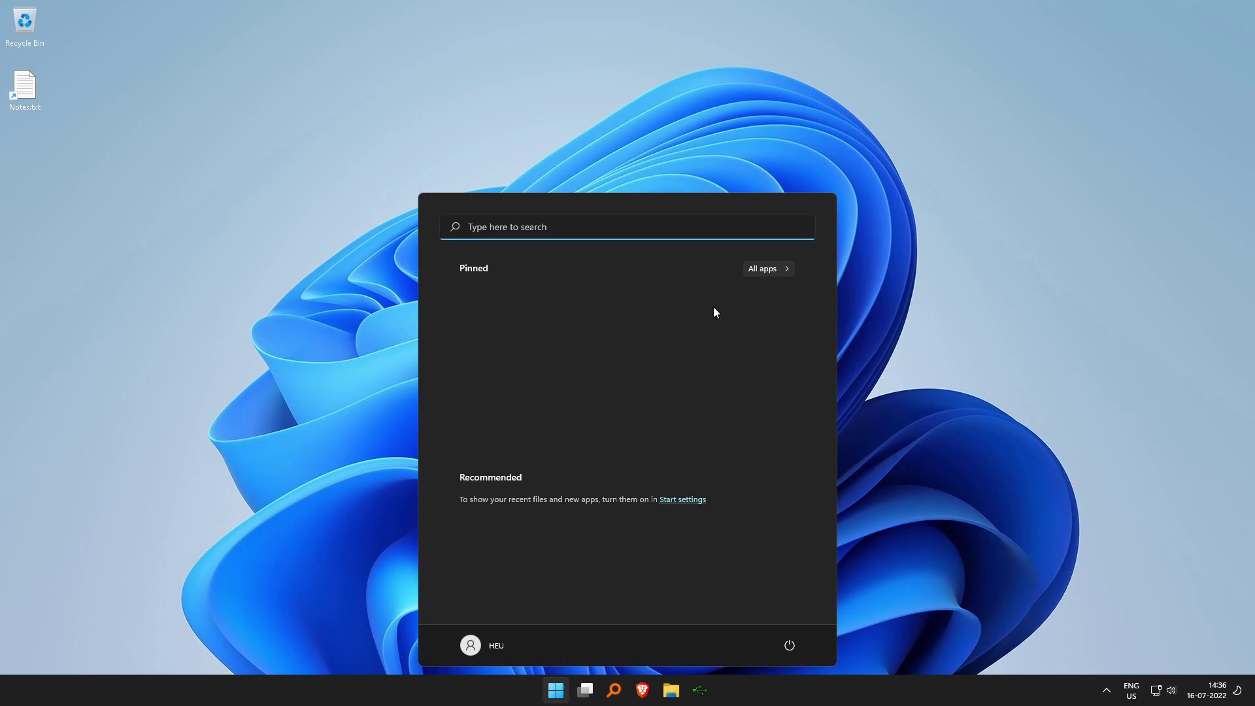
{"action": "left_click", "coordinate": [760, 270]}
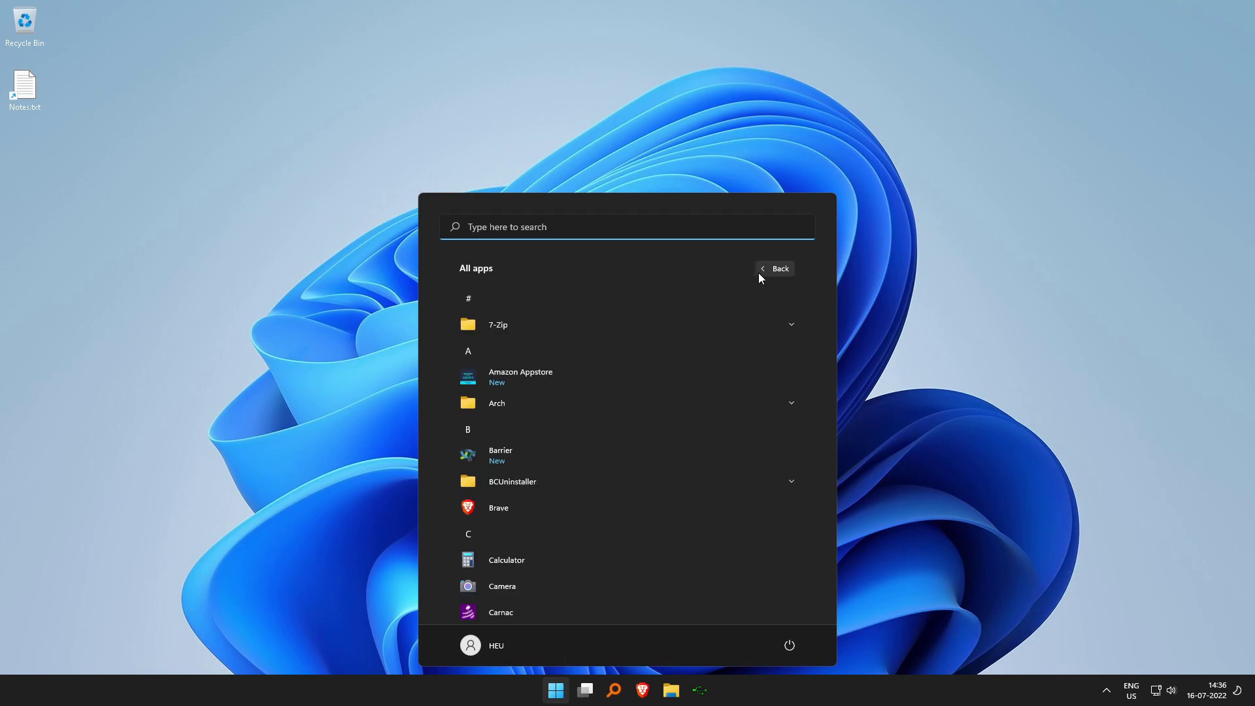
{"action": "left_click", "coordinate": [643, 385]}
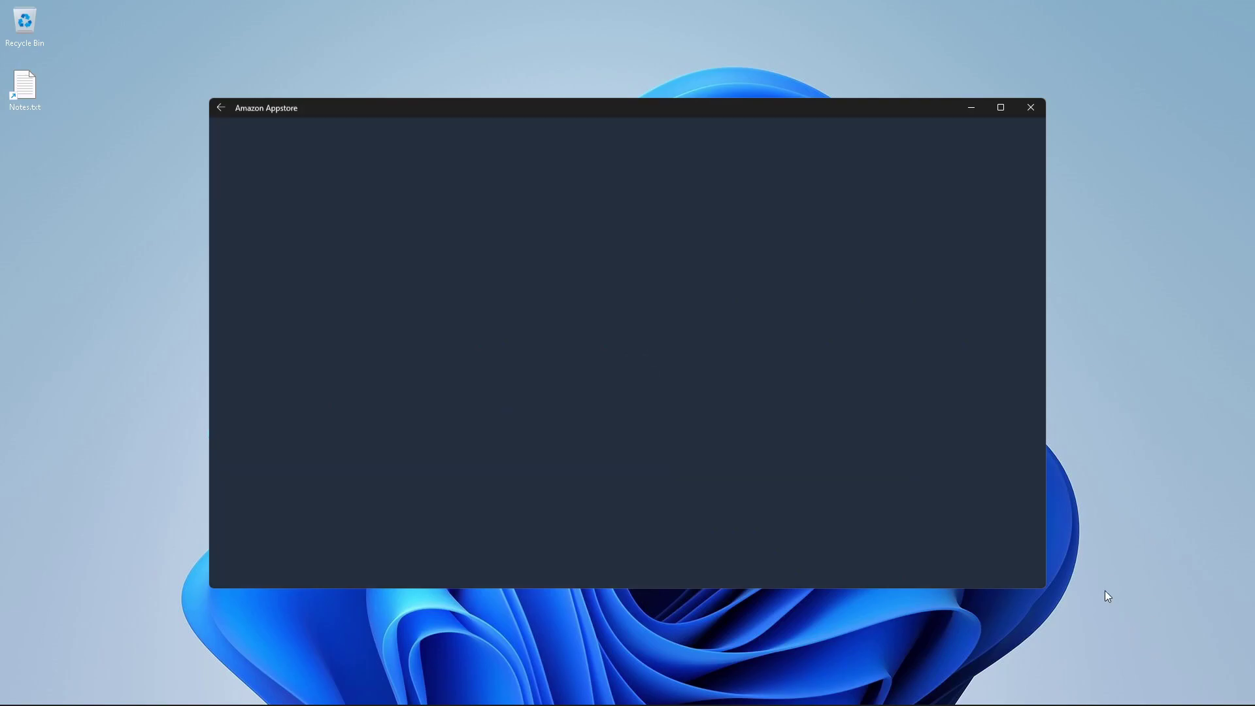
{"action": "mouse_move", "coordinate": [1109, 699]}
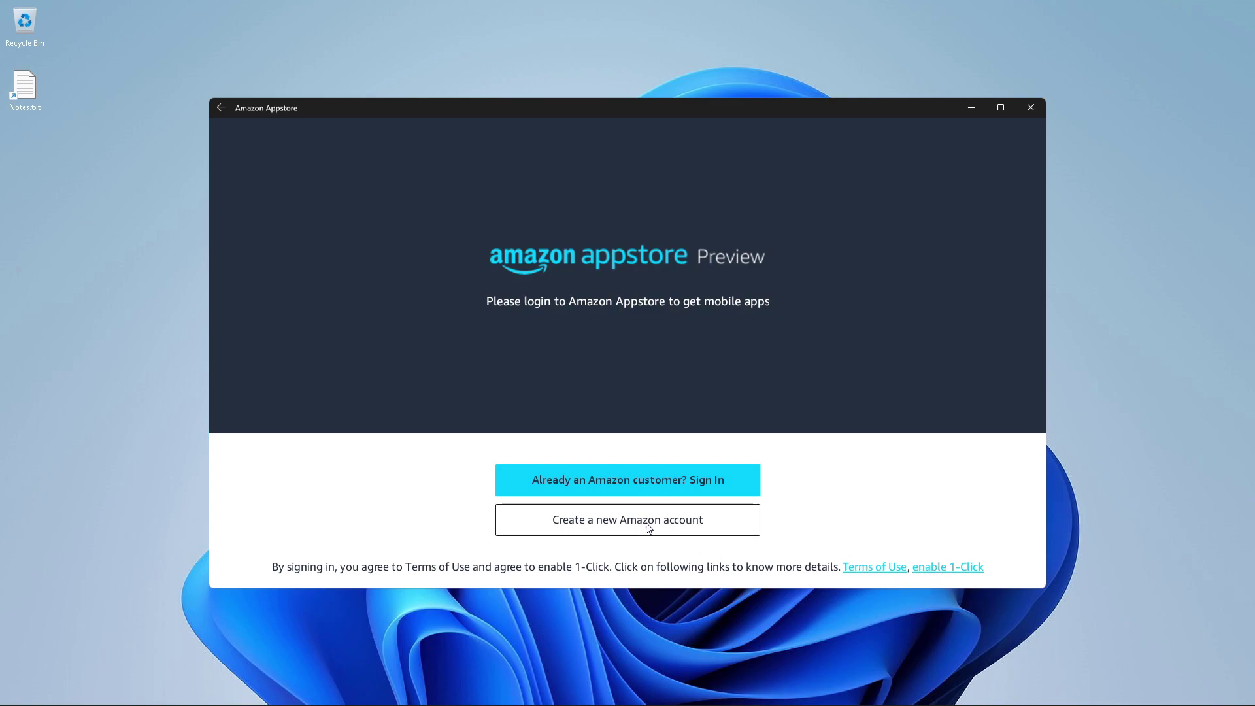
{"action": "left_click", "coordinate": [1031, 108]}
Open Windows Subsystem for Android from Microsoft Store's Library, then close the Appstore sign-in window
{"action": "left_click", "coordinate": [556, 697]}
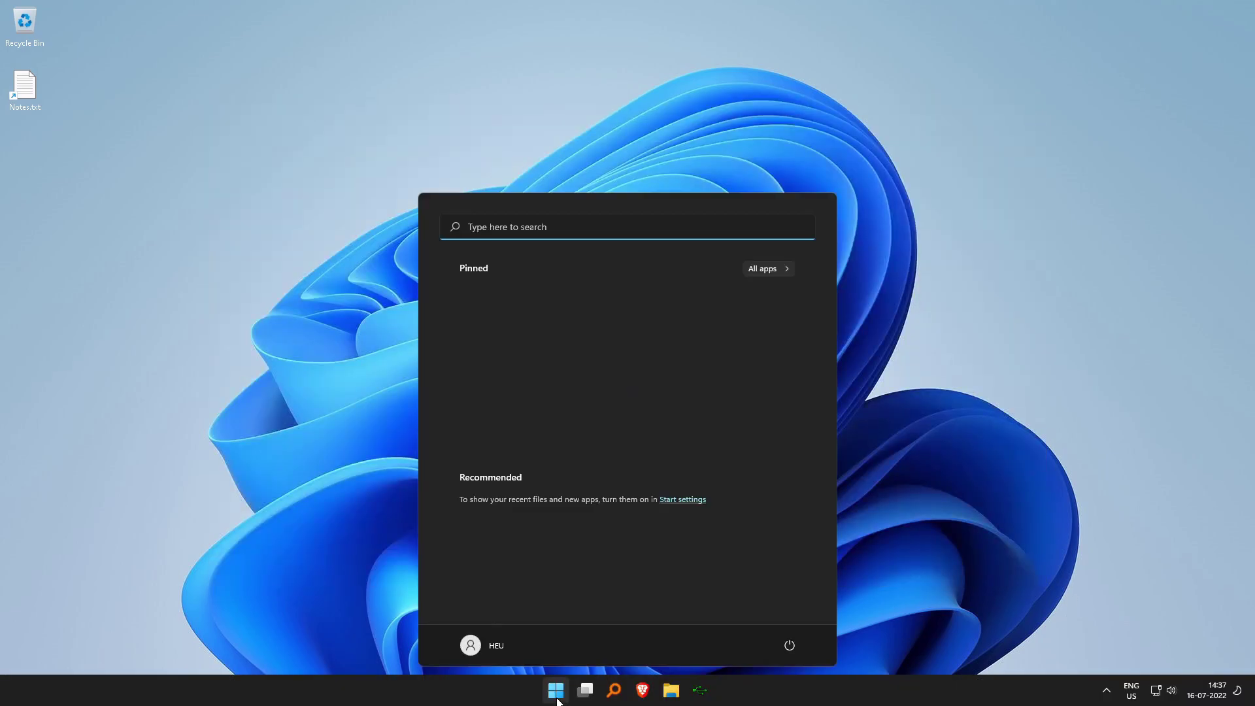
{"action": "type", "text": "mic"}
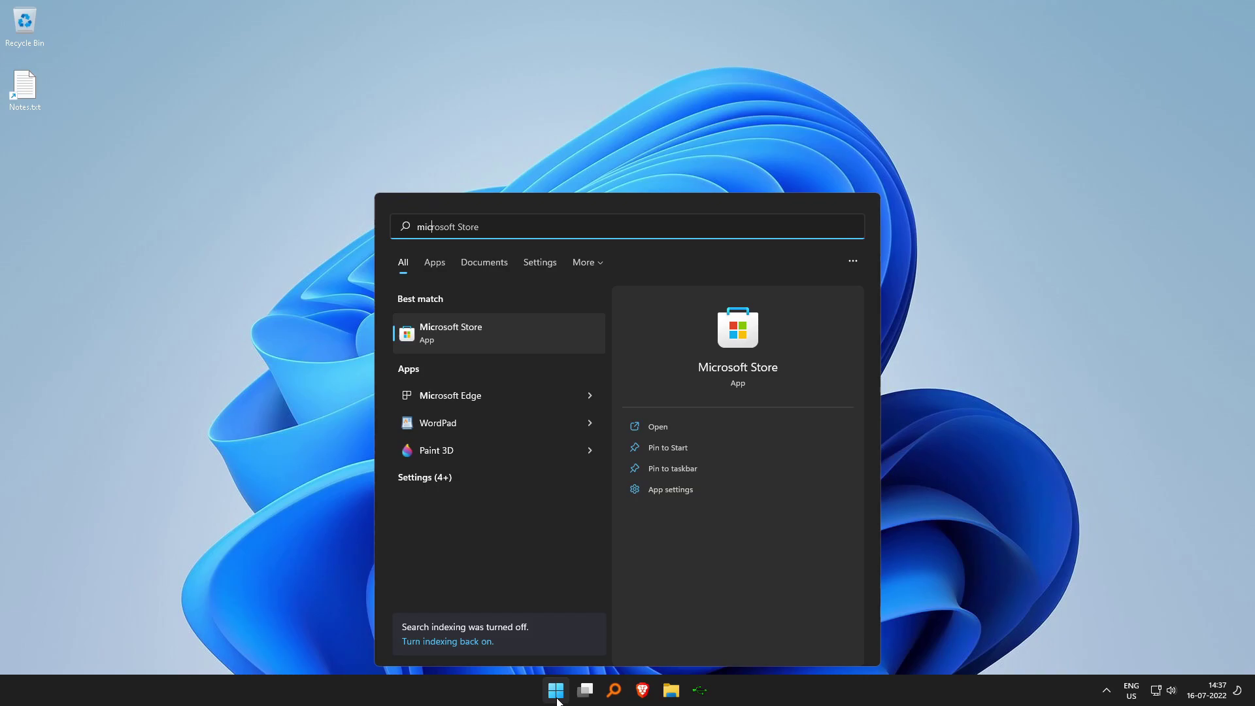
{"action": "key", "text": "Return"}
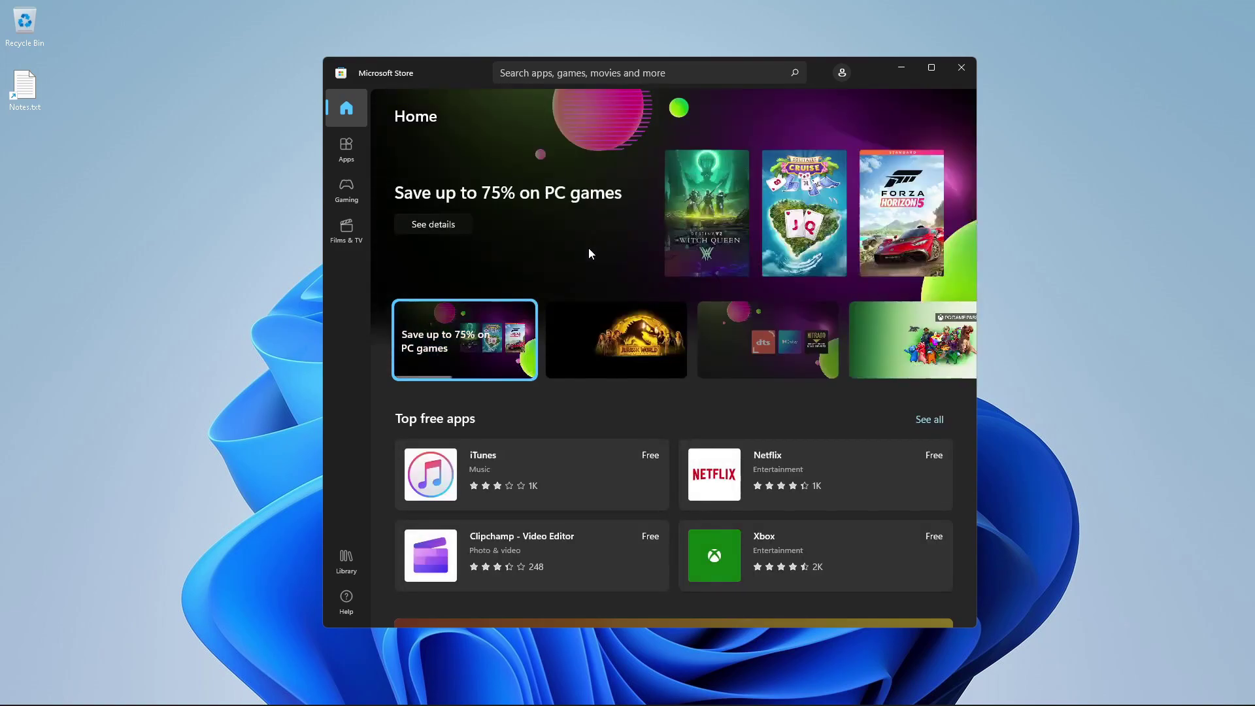
{"action": "left_click", "coordinate": [345, 573]}
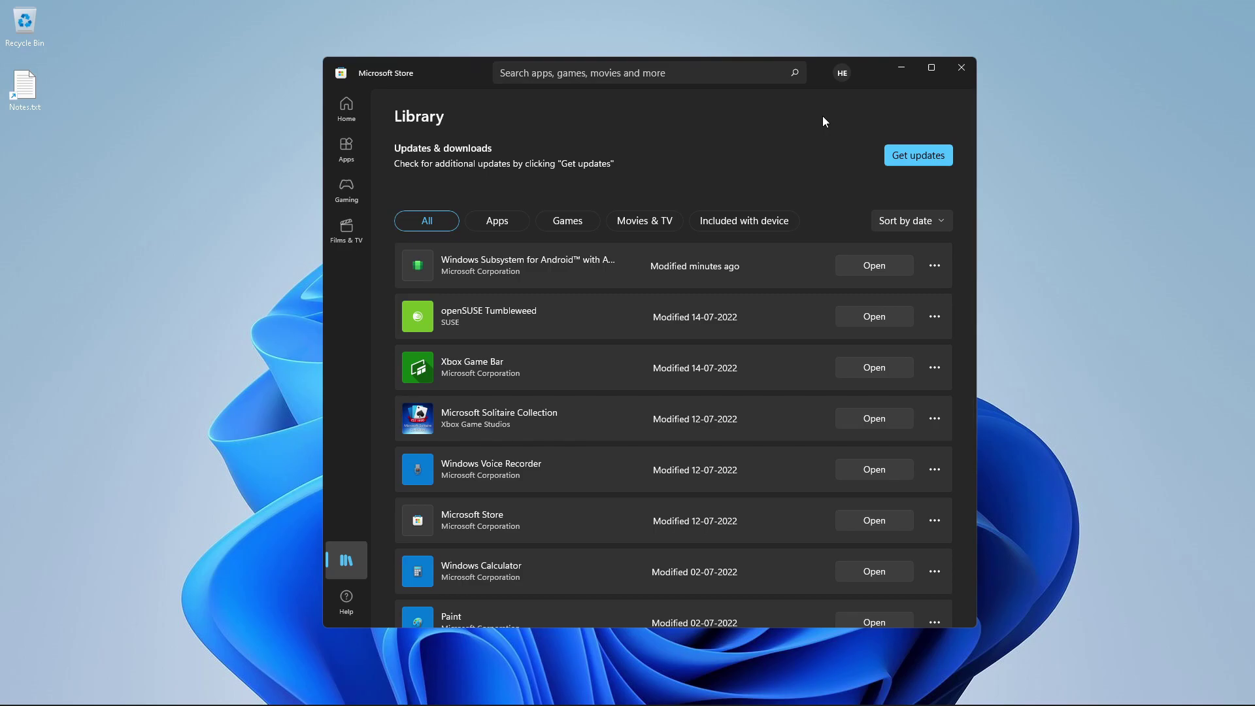
{"action": "left_click", "coordinate": [876, 264]}
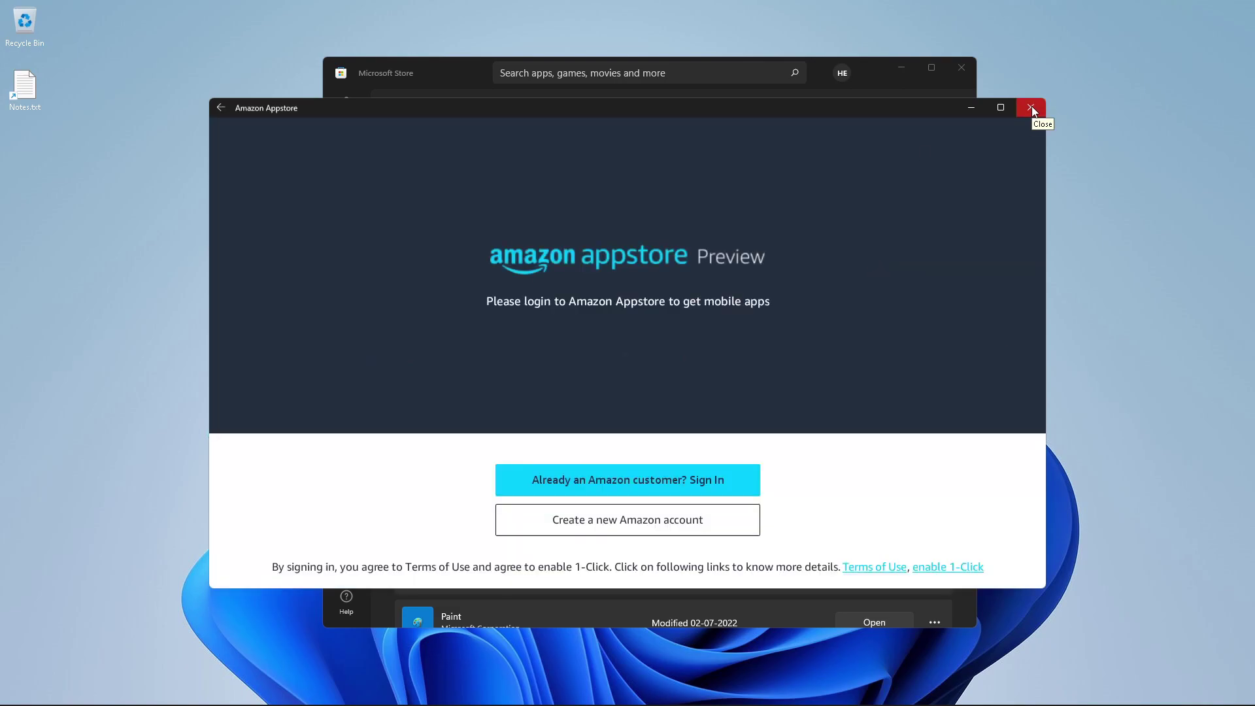
{"action": "left_click", "coordinate": [1031, 108]}
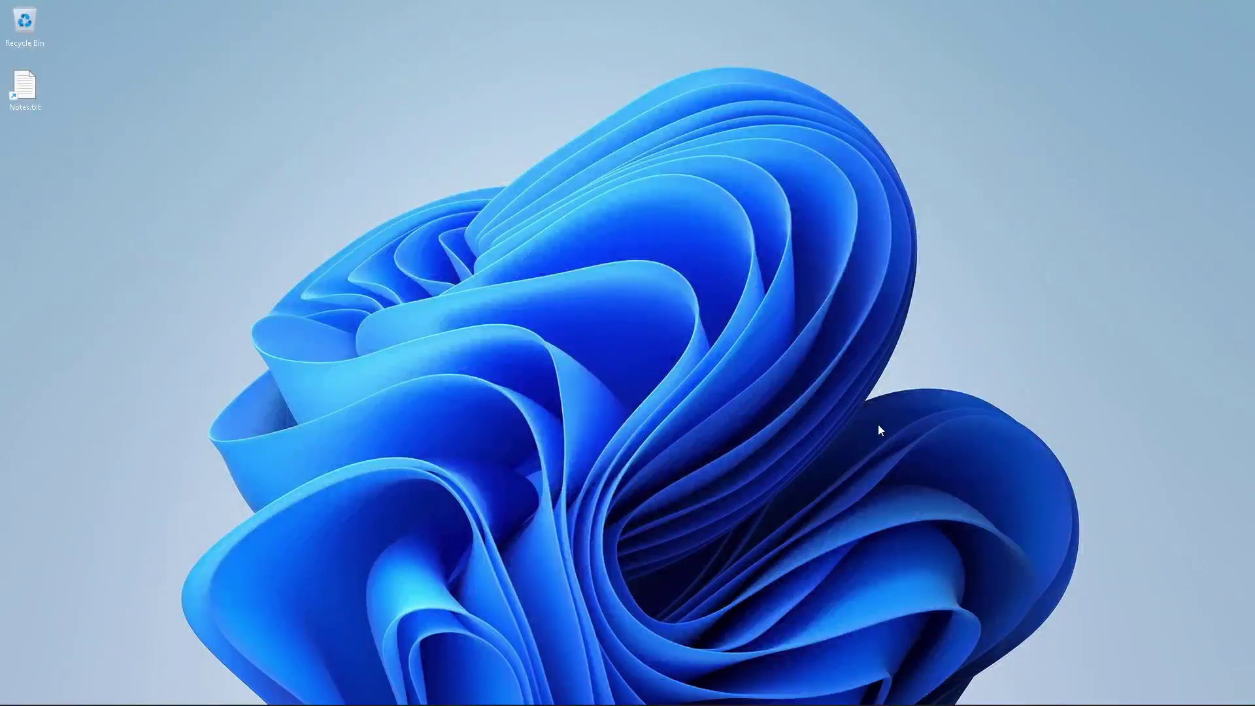
Open Windows Subsystem for Android Settings and review its resources, graphics and GPU options
{"action": "key", "text": "super"}
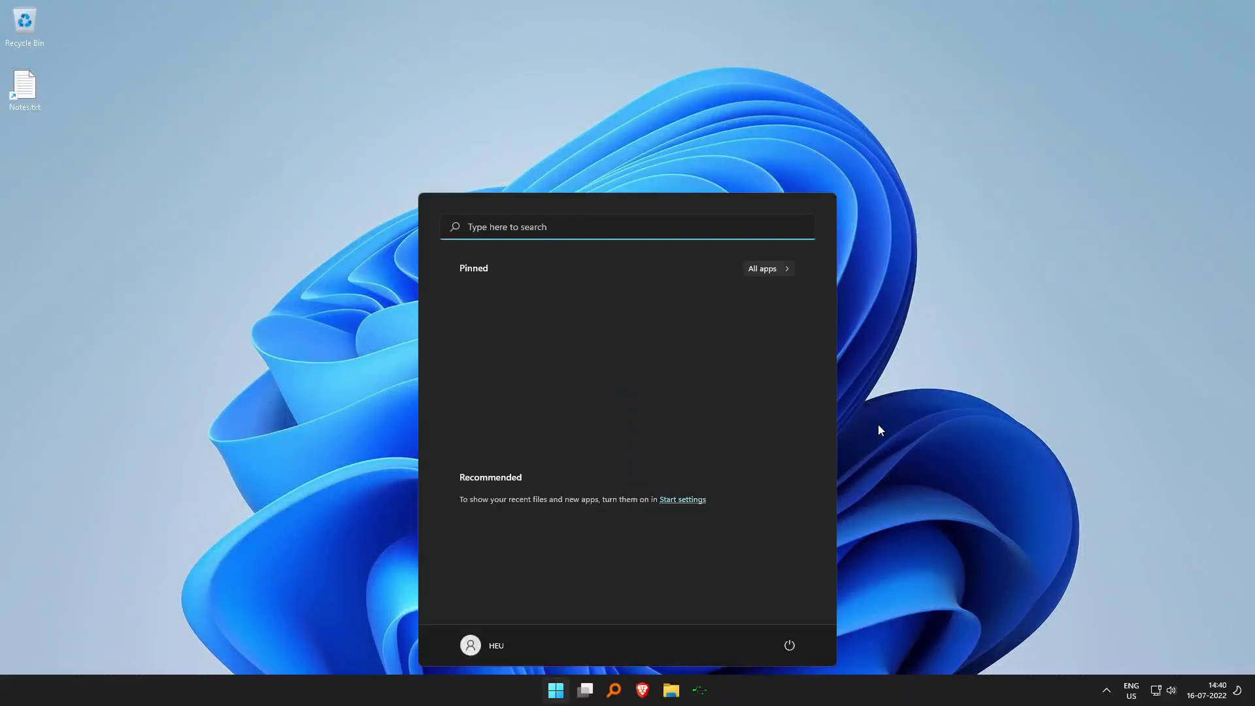
{"action": "left_click", "coordinate": [773, 274]}
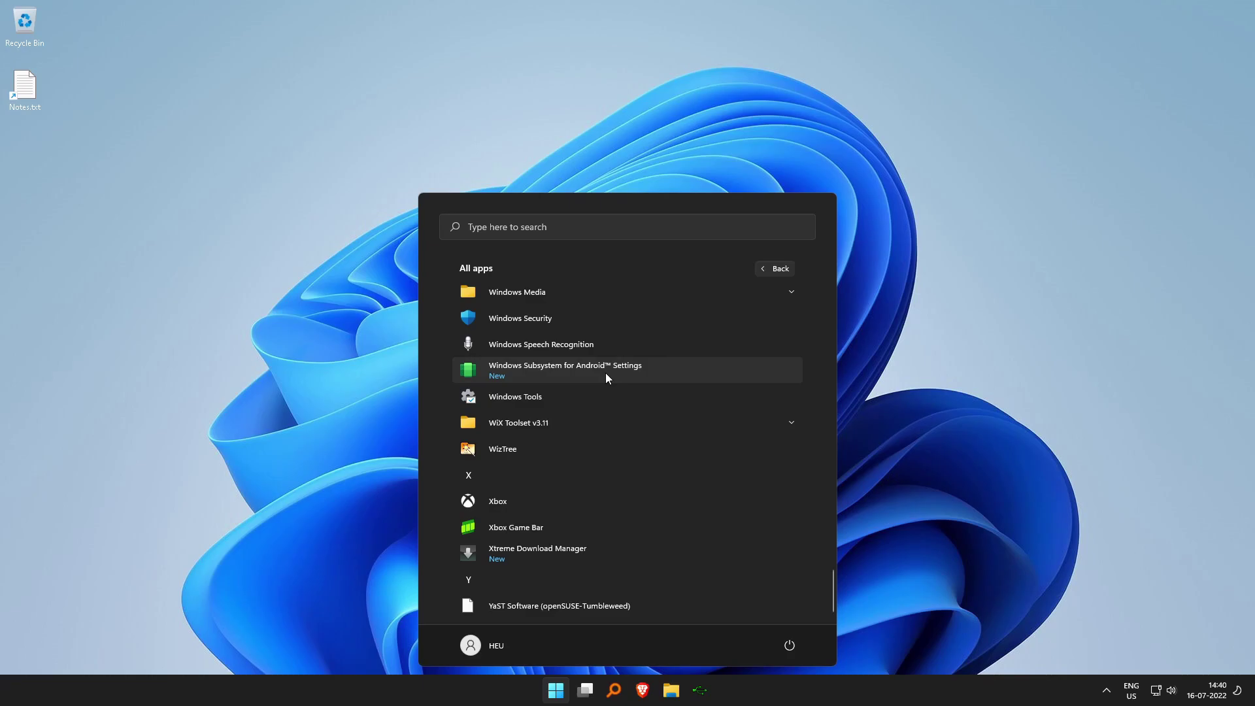
{"action": "left_click", "coordinate": [606, 374]}
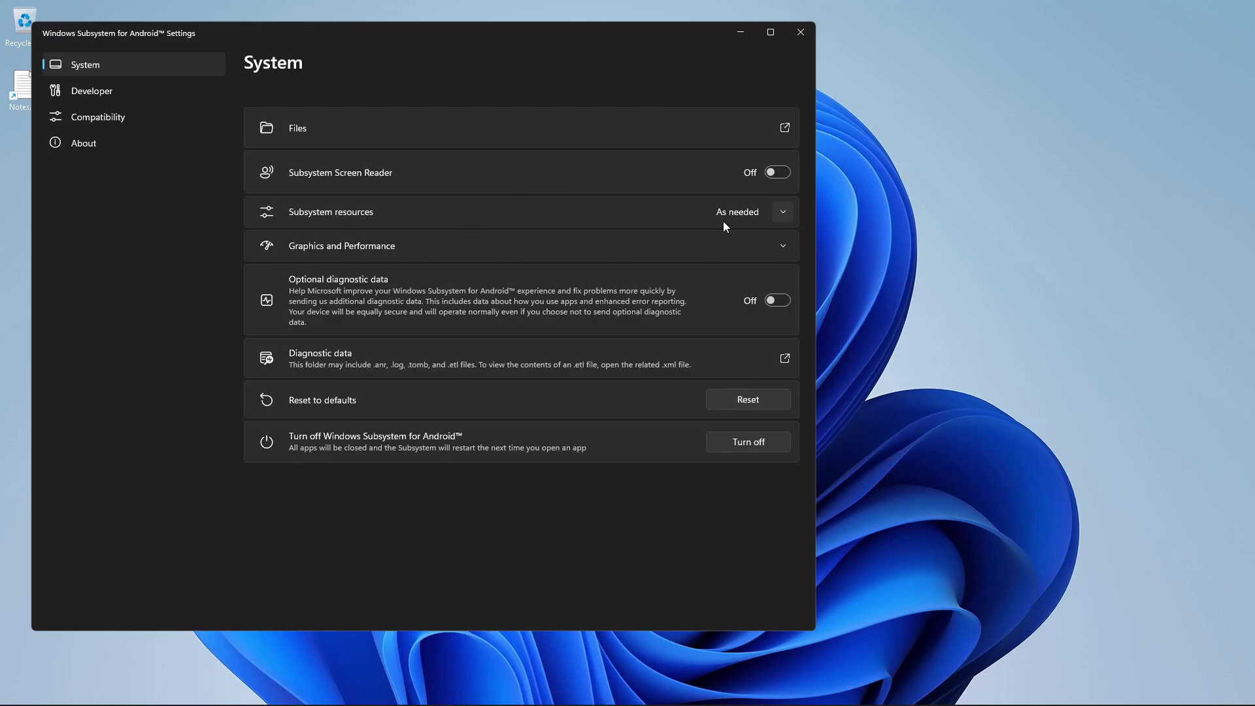
{"action": "left_click", "coordinate": [782, 214]}
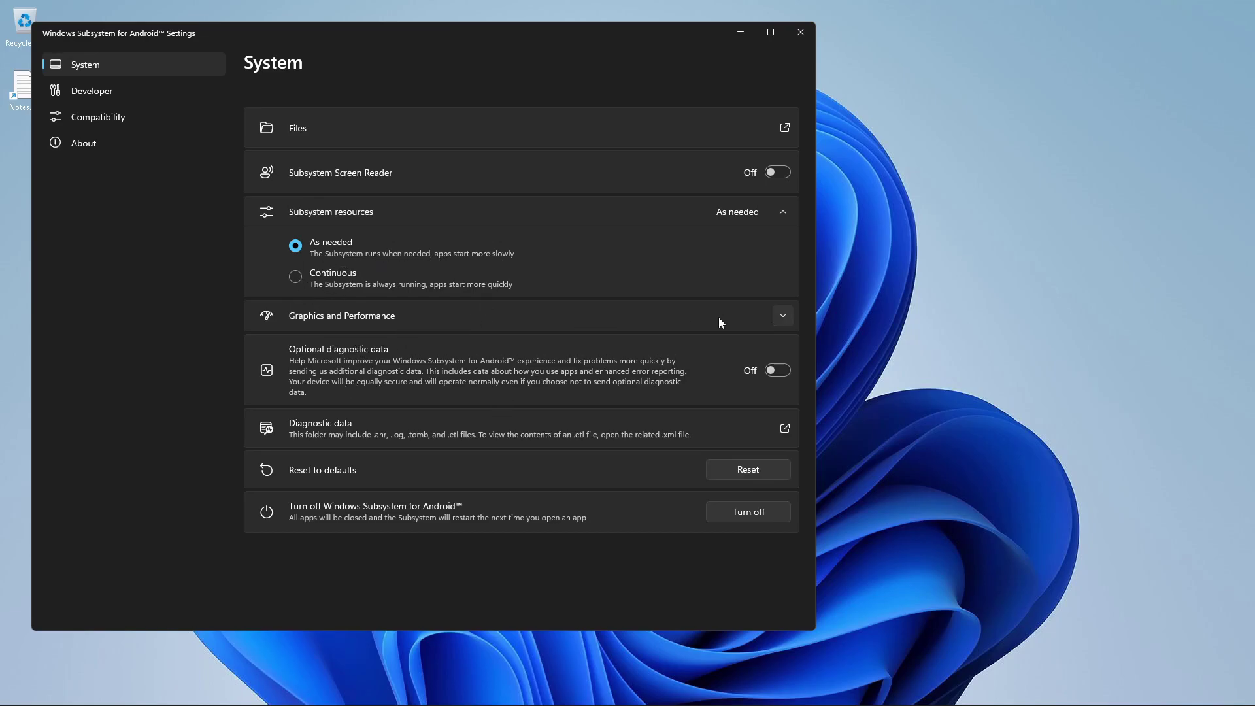
{"action": "left_click", "coordinate": [778, 316]}
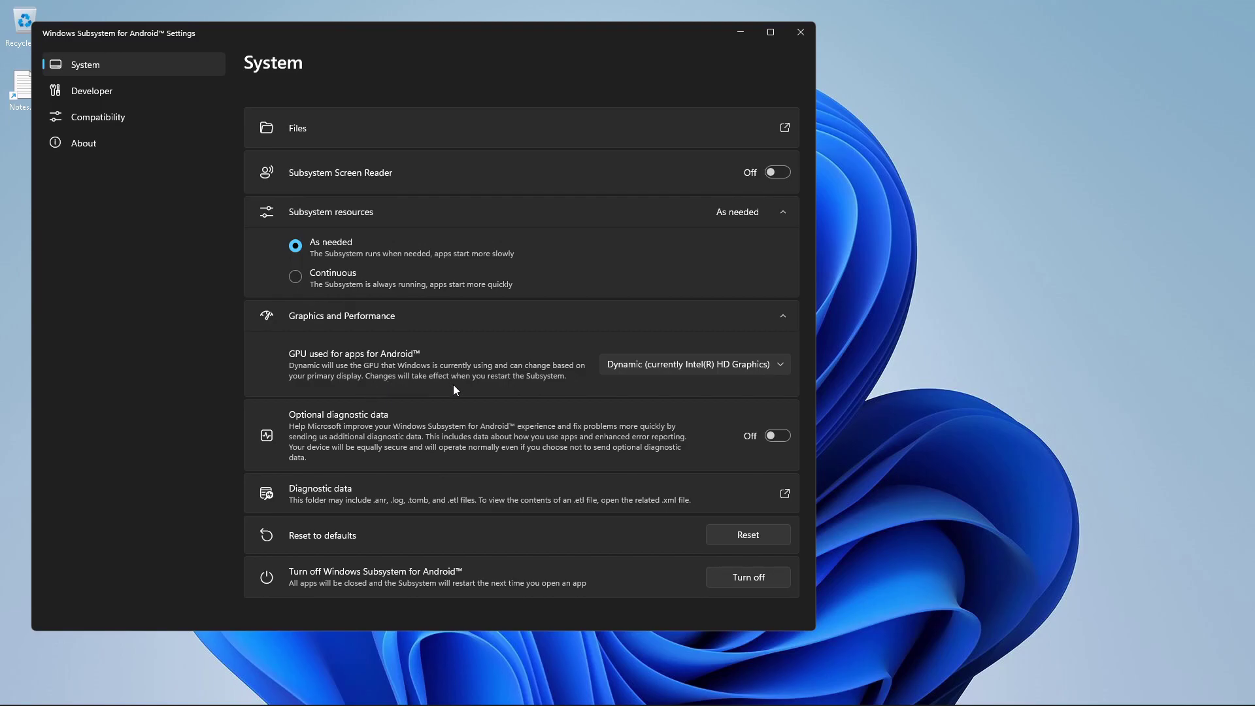
{"action": "left_click", "coordinate": [785, 366]}
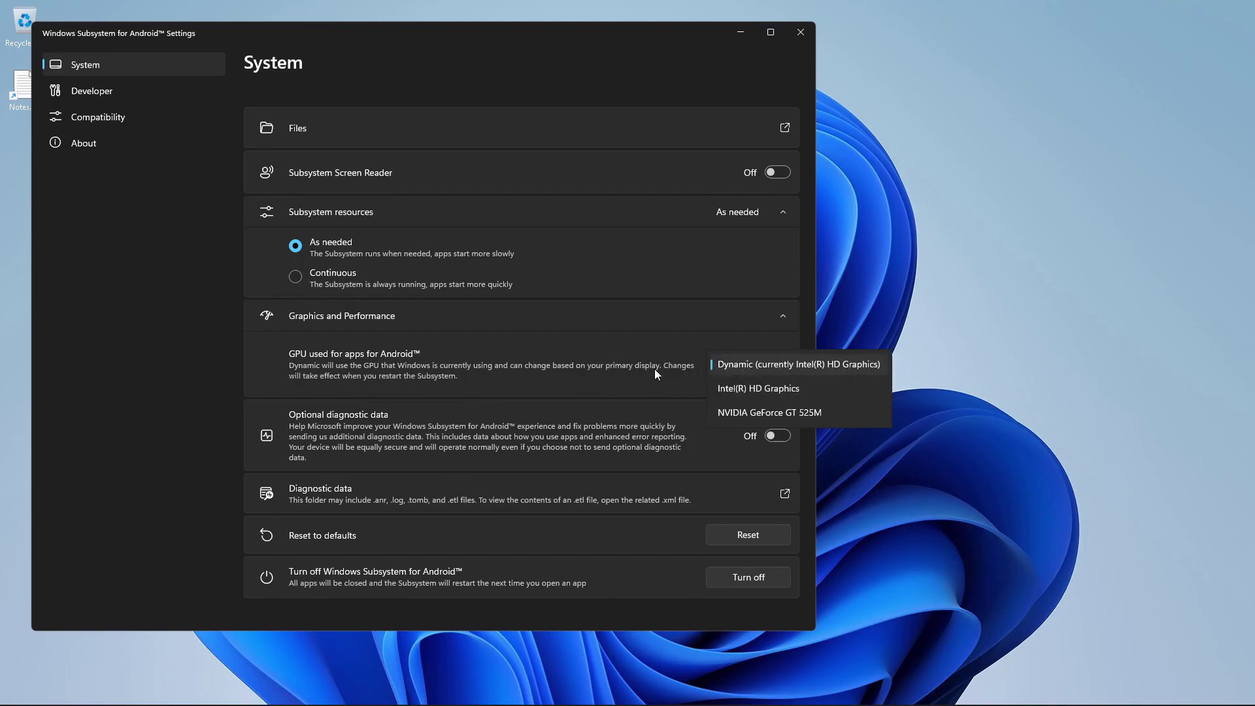
Switch Developer mode on, then look over the Compatibility and About pages
{"action": "left_click", "coordinate": [91, 91]}
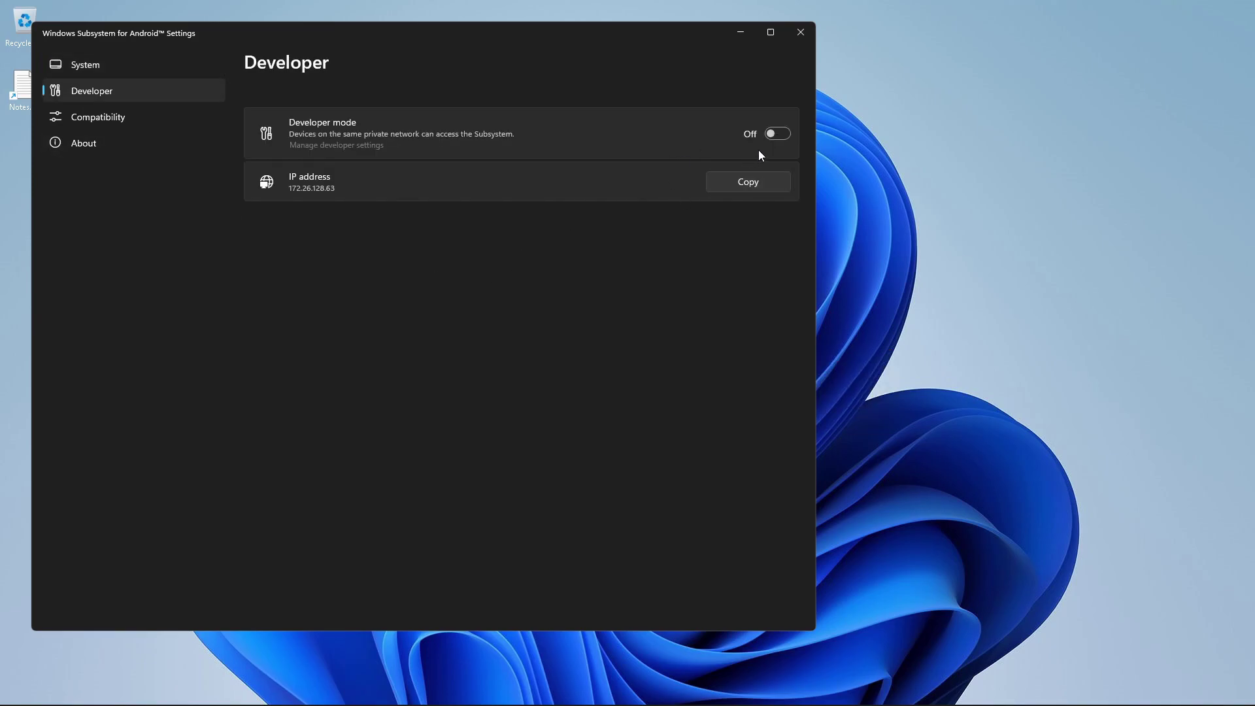
{"action": "left_click", "coordinate": [783, 133]}
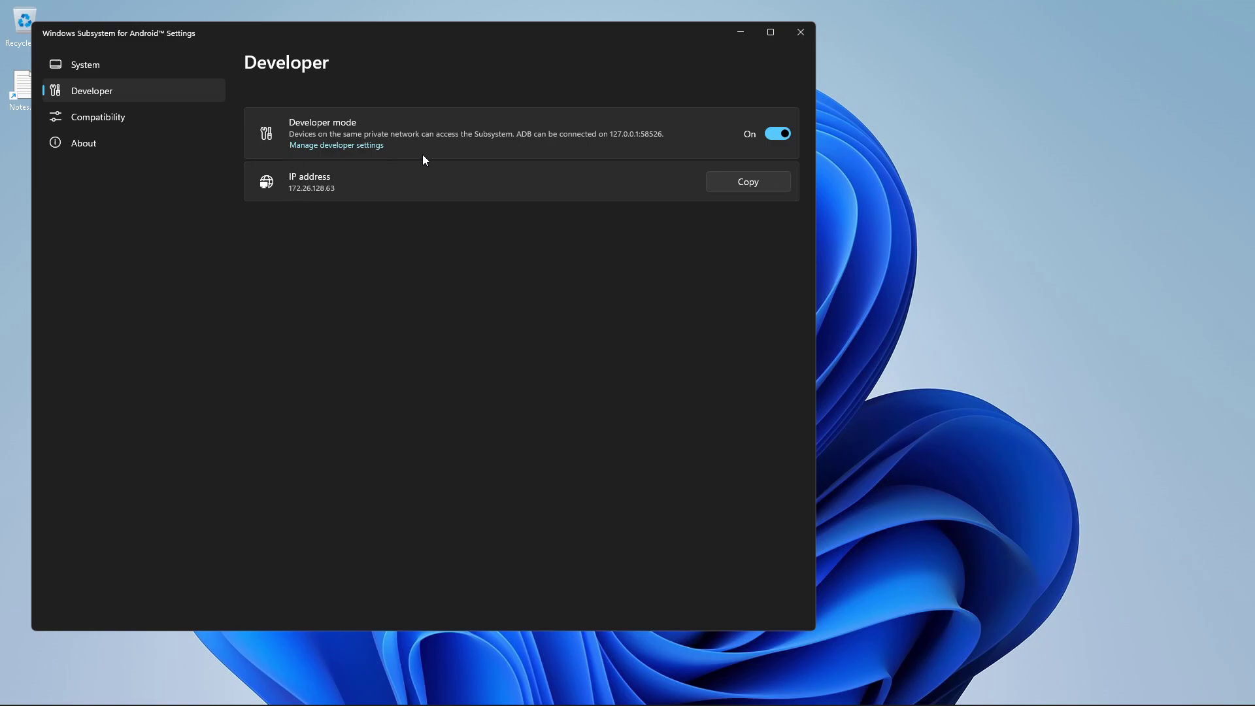
{"action": "left_click", "coordinate": [87, 116]}
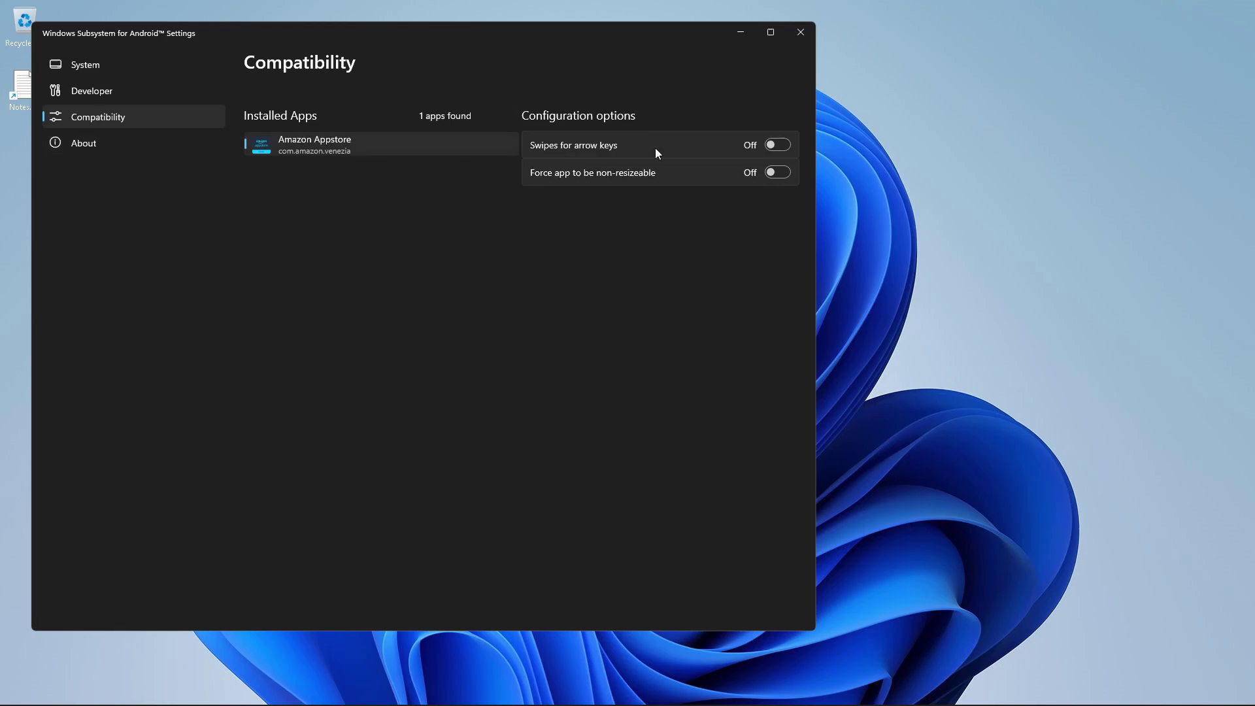
{"action": "left_click", "coordinate": [81, 145]}
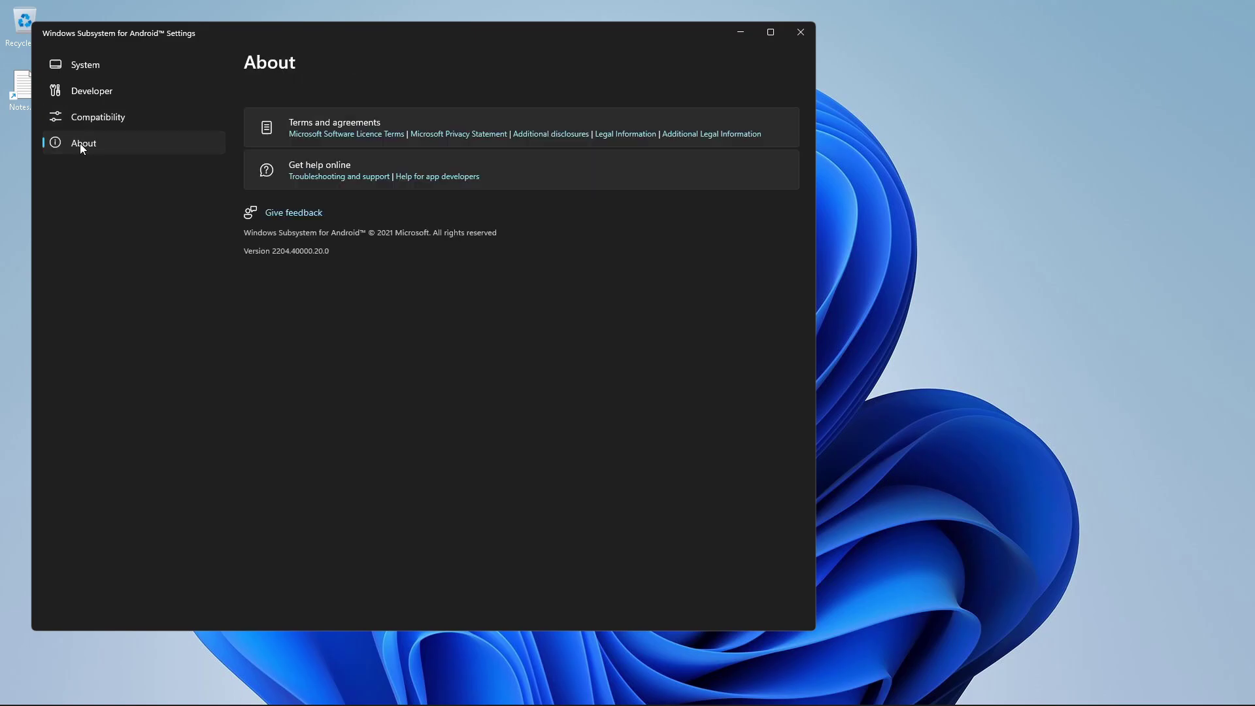
Select NVIDIA GeForce GT 525M as the GPU for Android apps under Graphics and Performance
{"action": "left_click", "coordinate": [74, 65]}
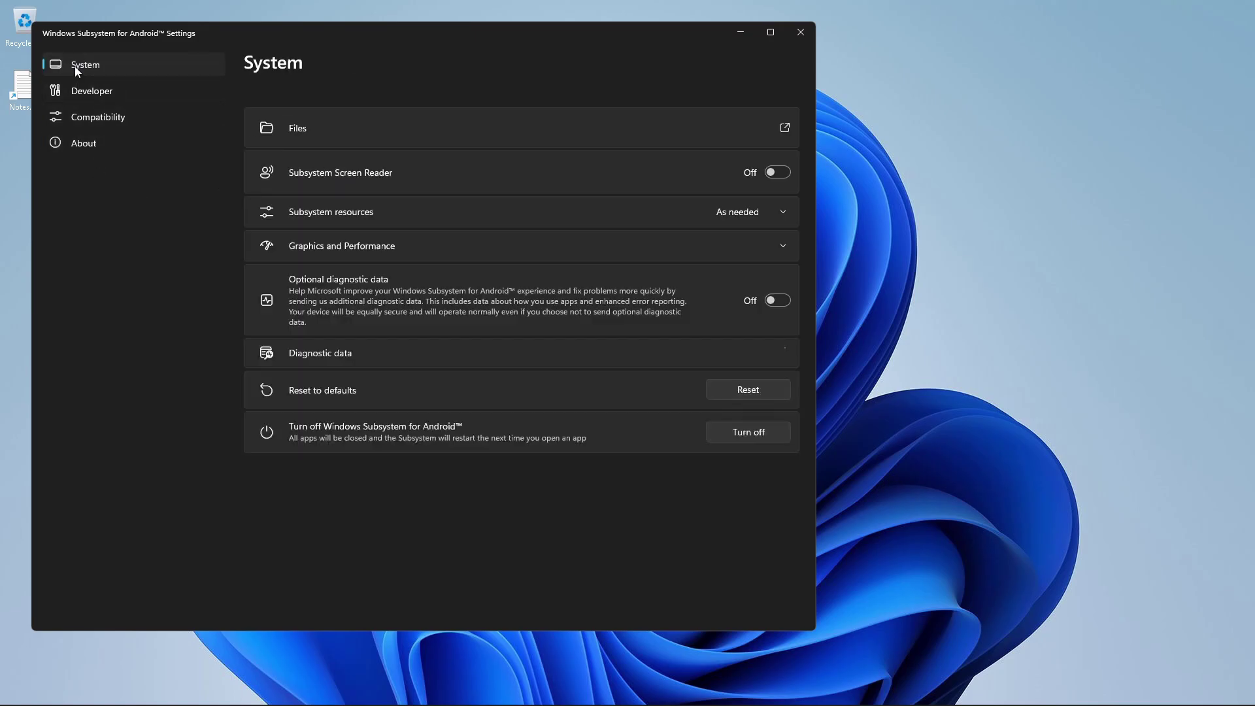
{"action": "left_click", "coordinate": [782, 247]}
{"action": "left_click", "coordinate": [742, 296]}
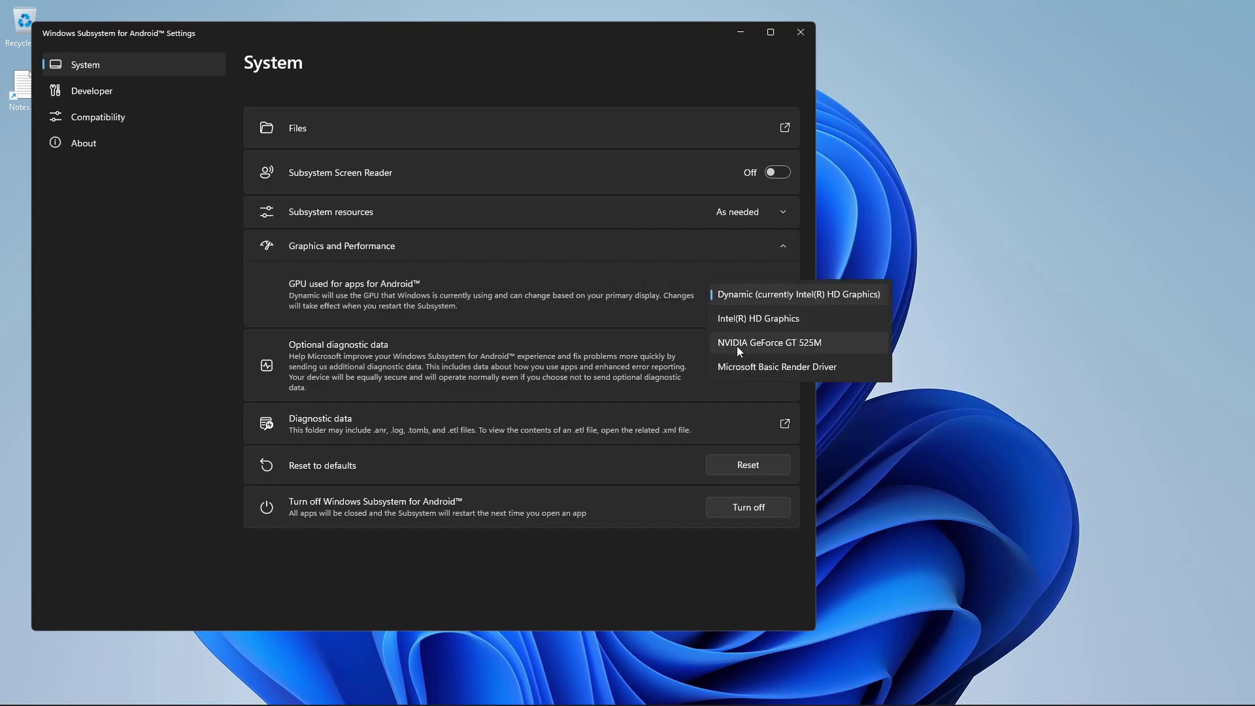
{"action": "left_click", "coordinate": [763, 347]}
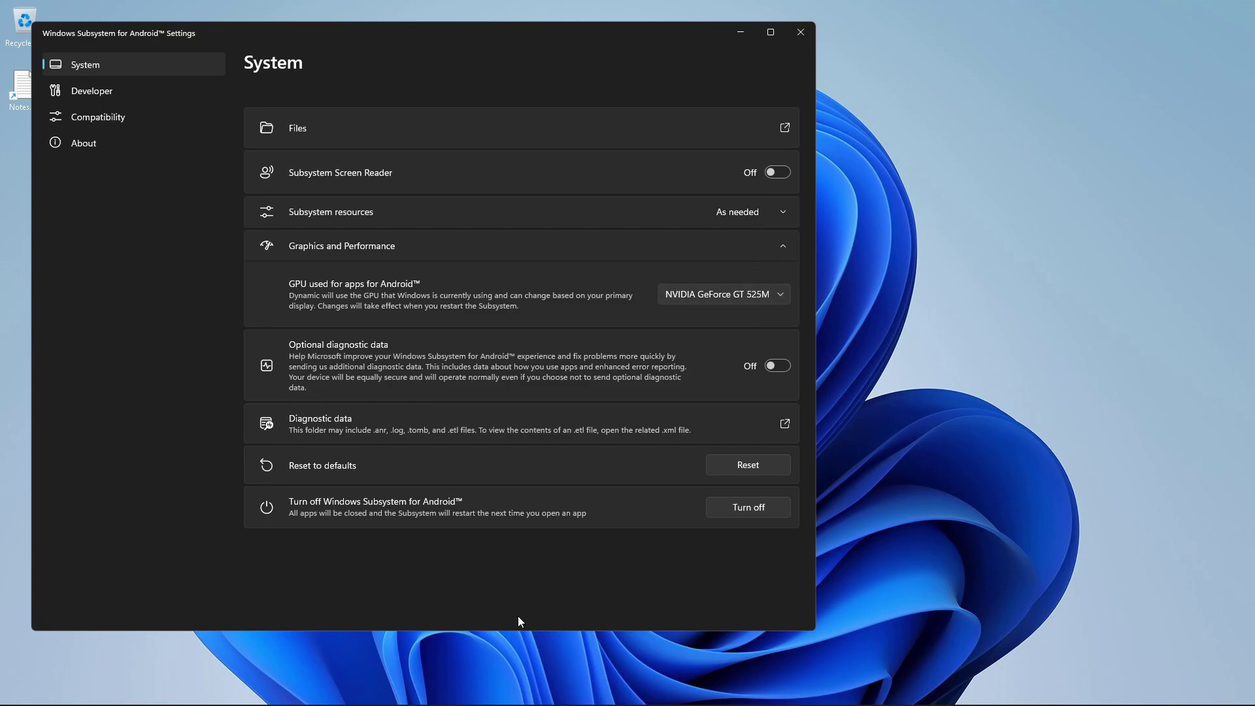
{"action": "key", "text": "super"}
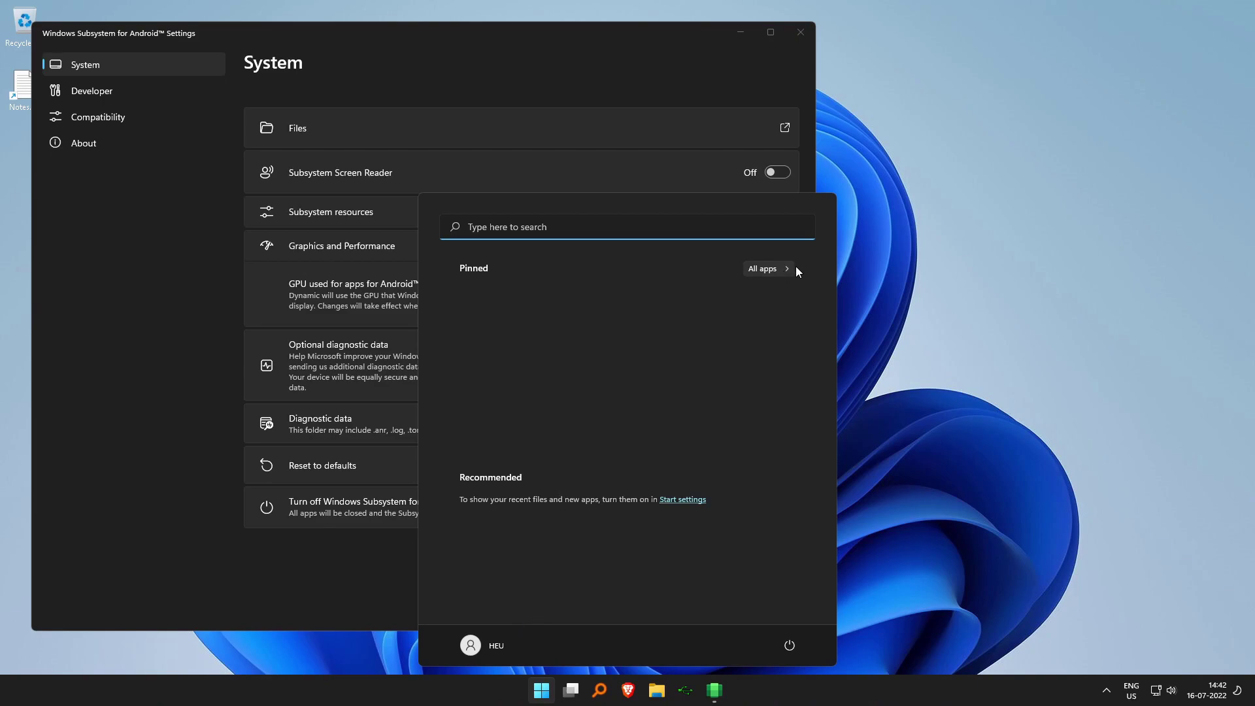
{"action": "left_click", "coordinate": [777, 268]}
{"action": "left_click", "coordinate": [530, 379]}
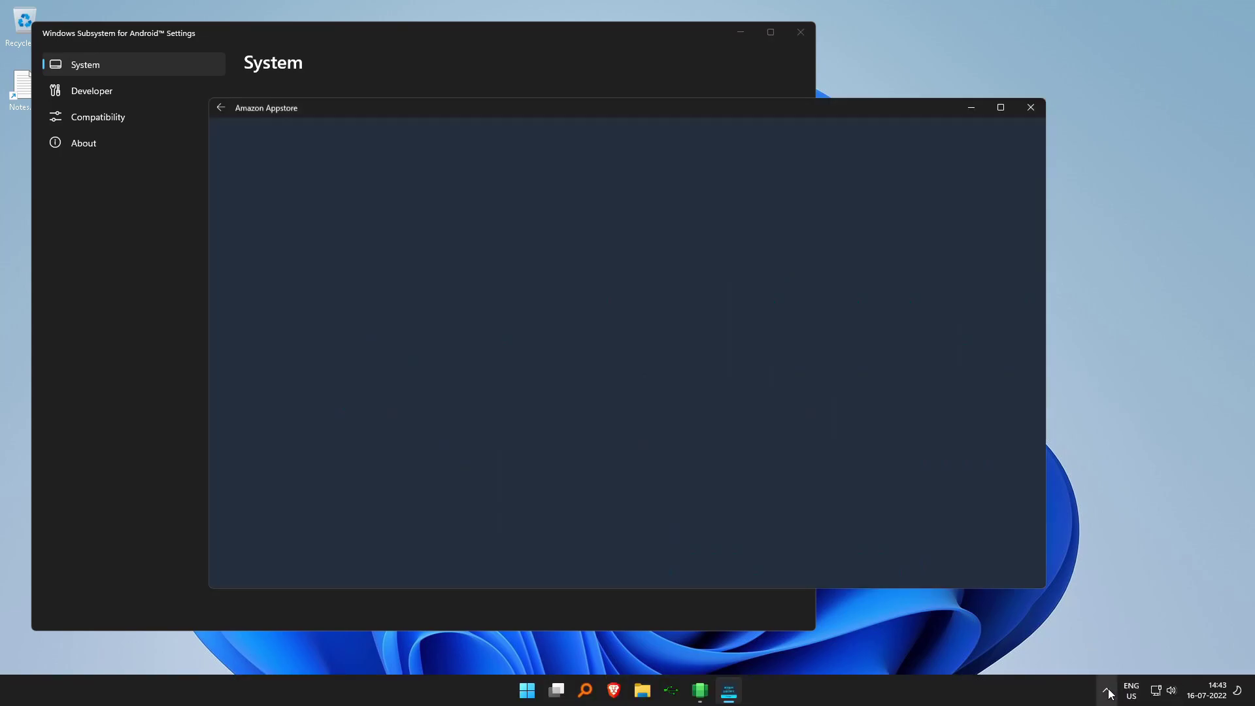
{"action": "left_click", "coordinate": [1107, 691]}
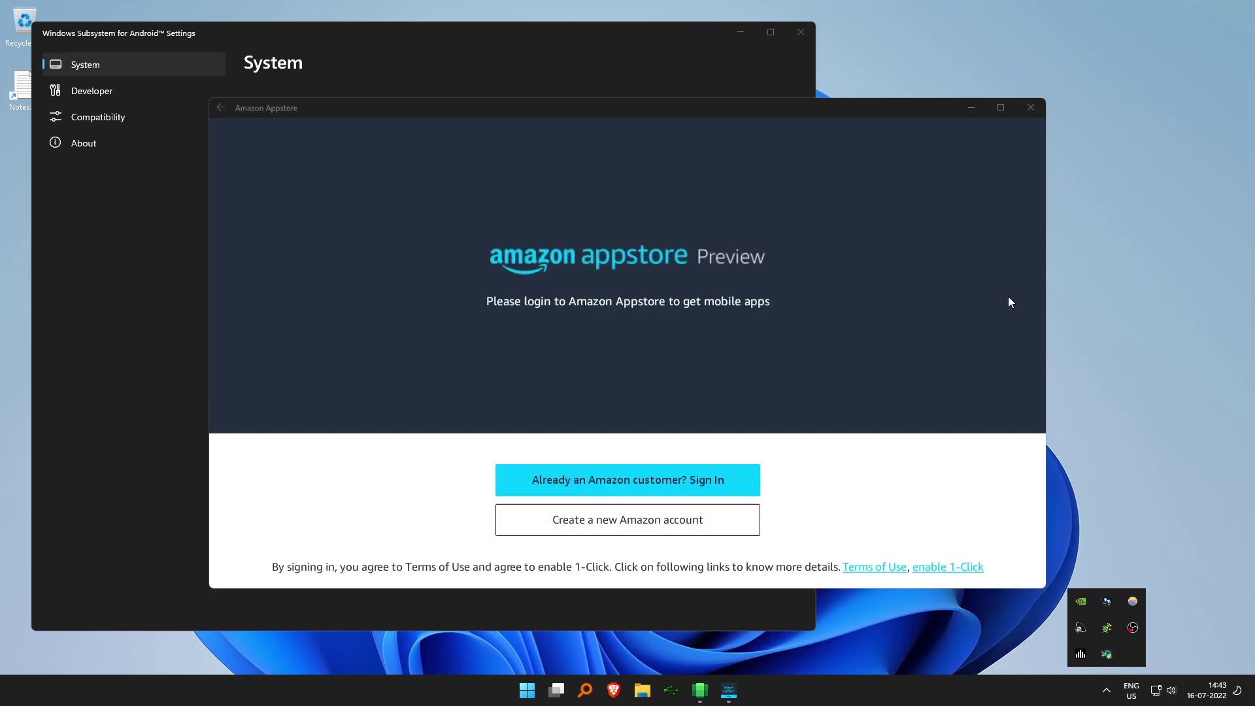
{"action": "left_click", "coordinate": [1029, 108]}
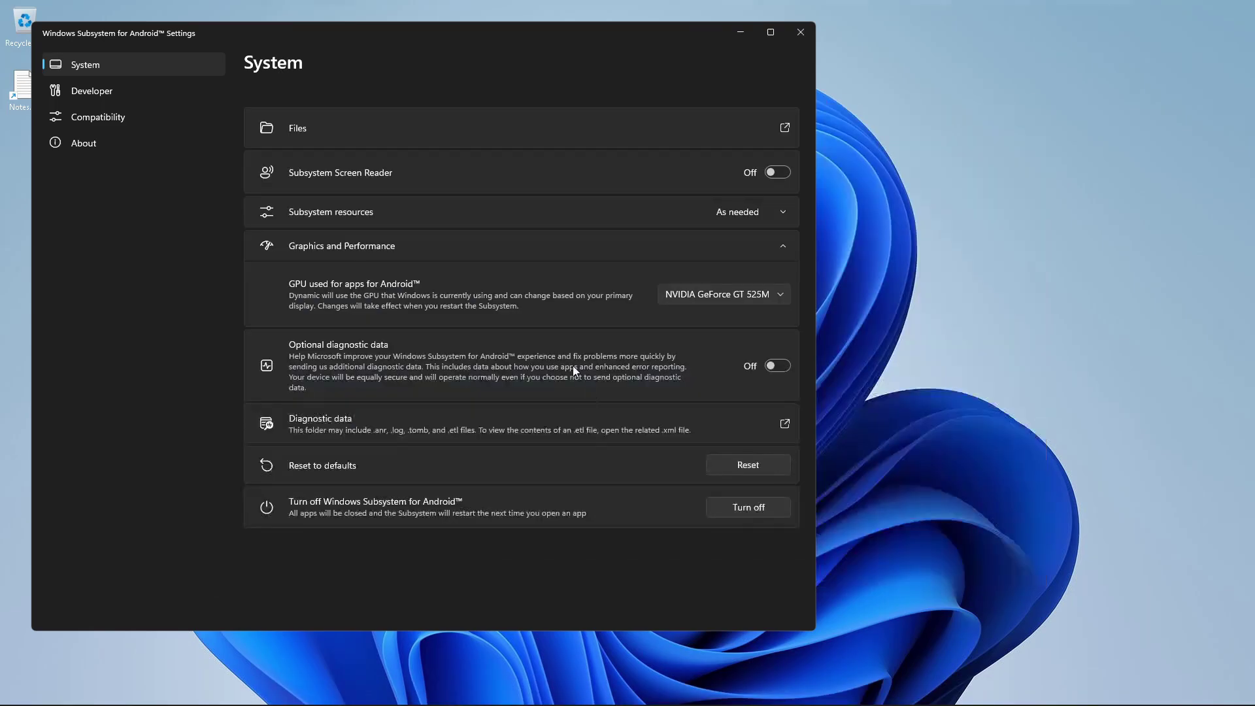
Close the subsystem settings and open NVIDIA Control Panel from its tray icon
{"action": "left_click", "coordinate": [800, 31]}
{"action": "key", "text": "super"}
{"action": "left_click", "coordinate": [1105, 690]}
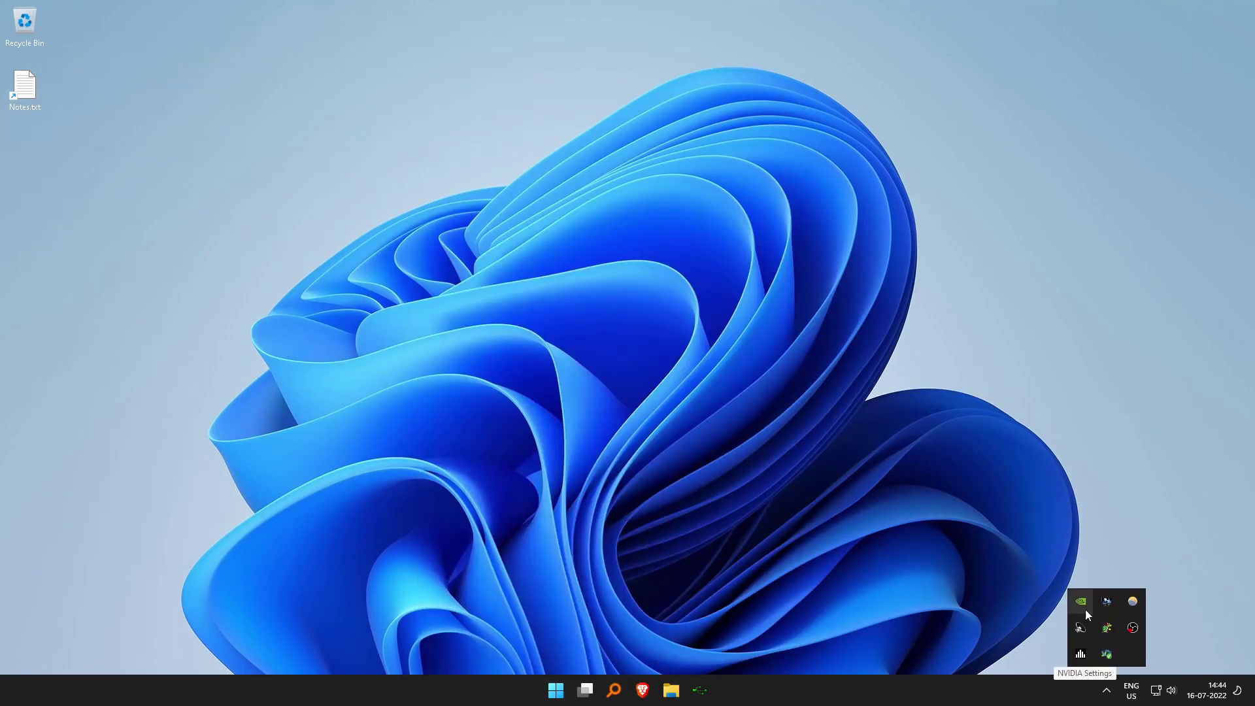
{"action": "right_click", "coordinate": [1081, 603]}
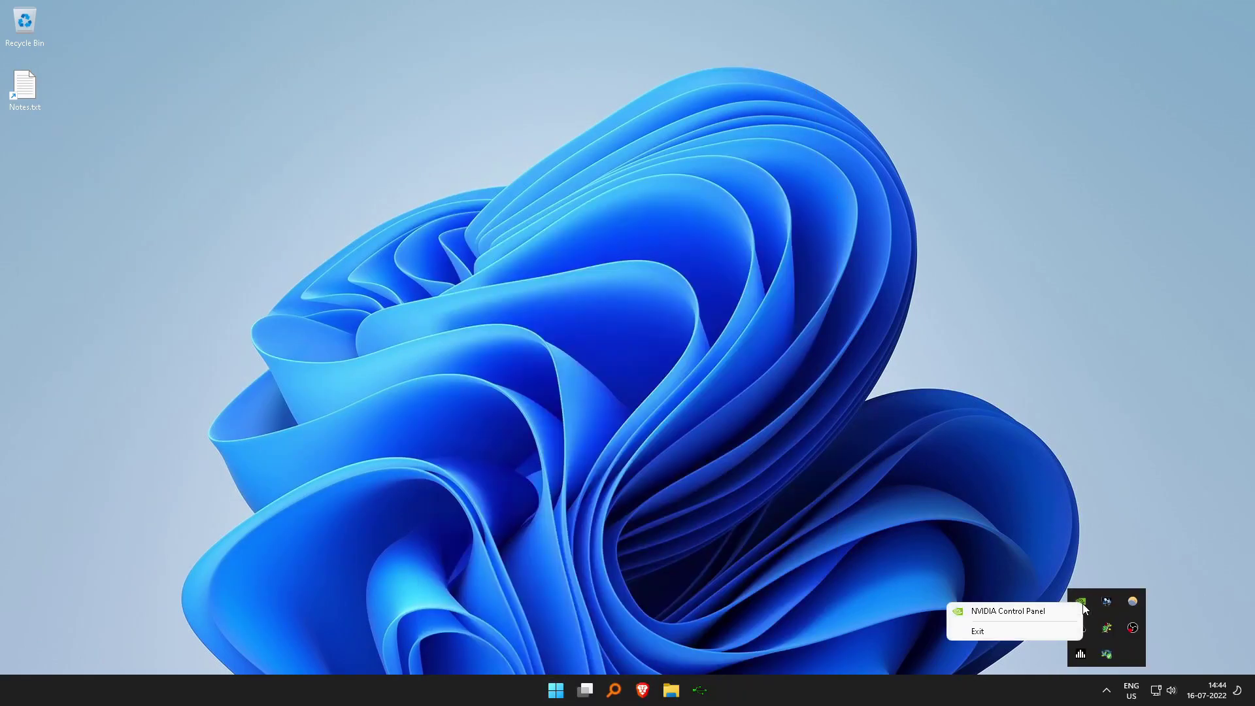
{"action": "left_click", "coordinate": [1019, 612]}
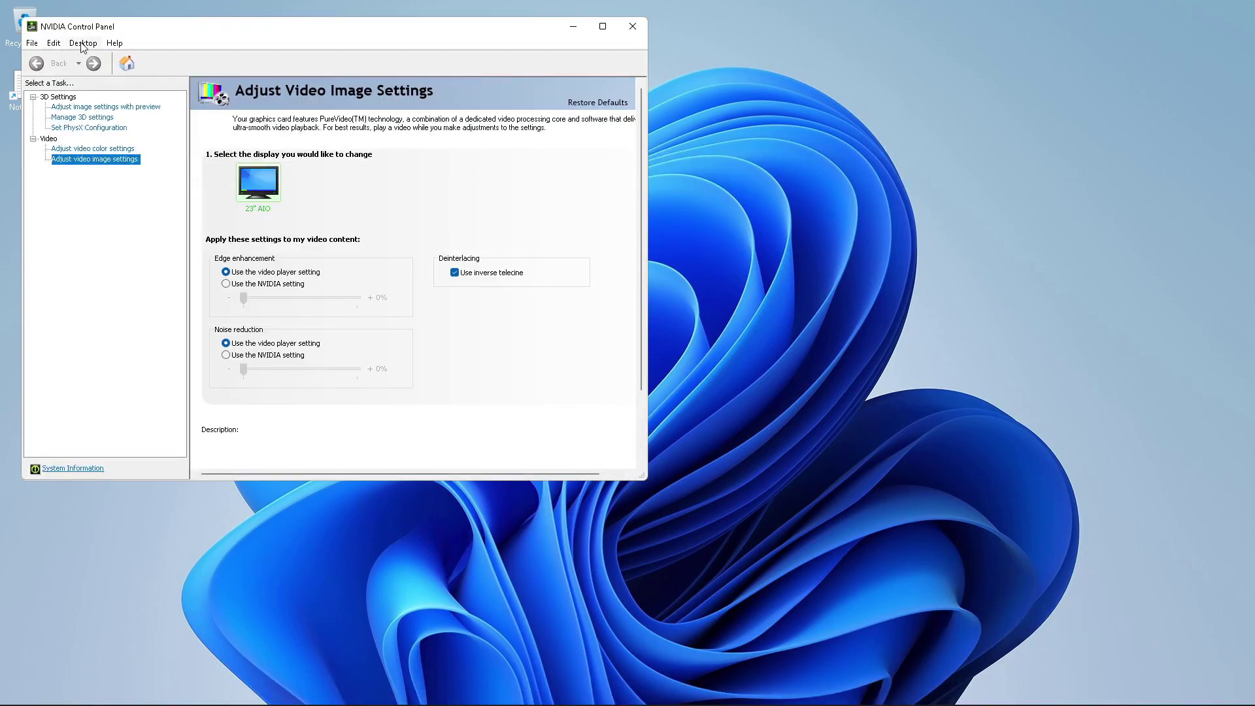
Enable the GPU activity icon in the notification area, close NVIDIA Control Panel, and check the hidden tray icons
{"action": "left_click", "coordinate": [78, 46]}
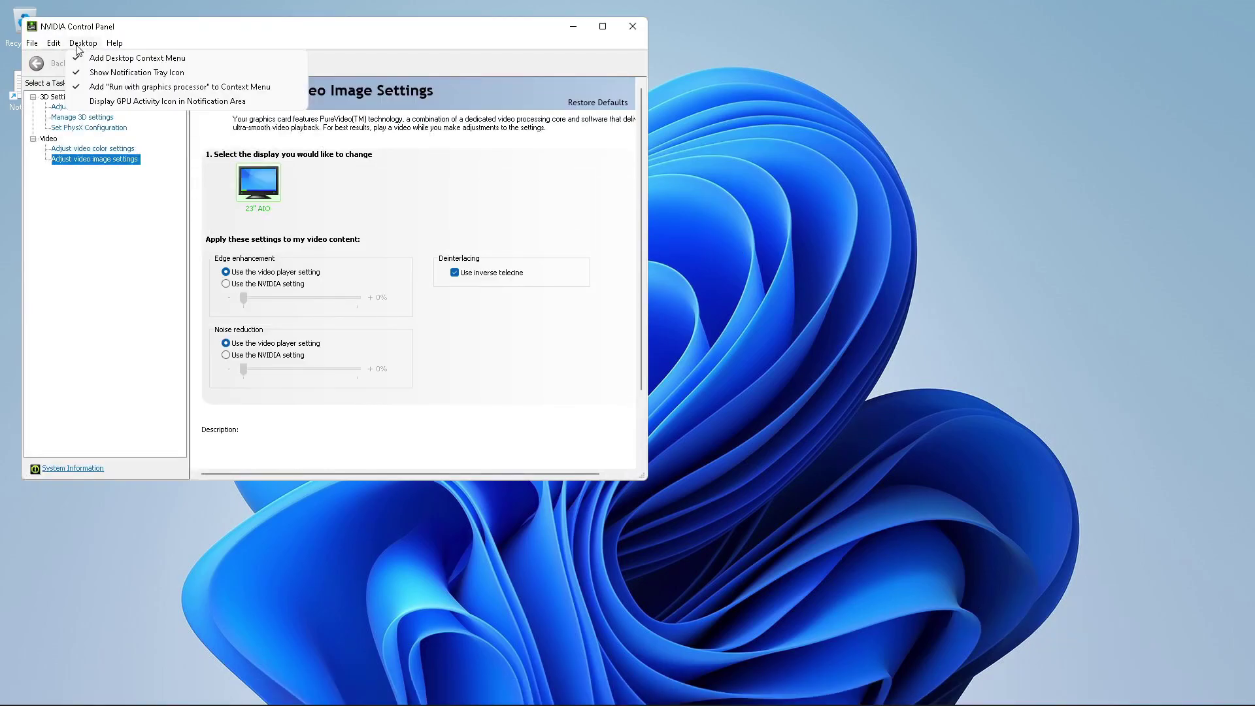
{"action": "left_click", "coordinate": [114, 102]}
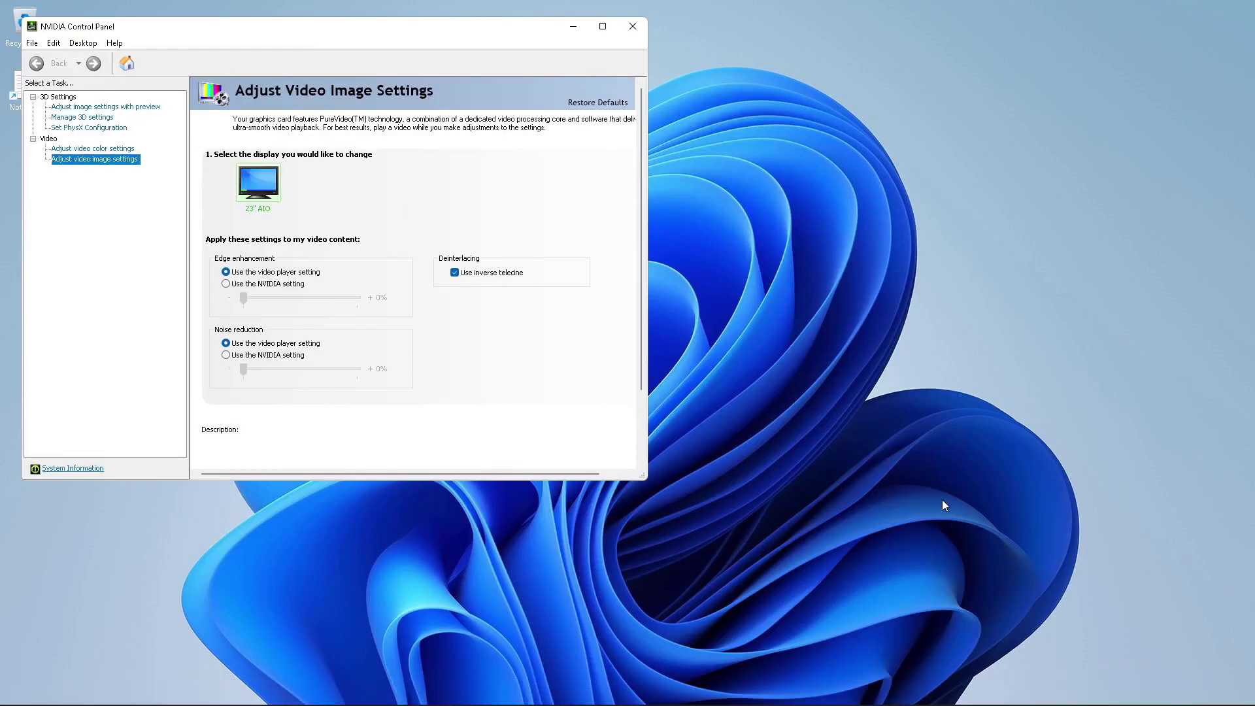
{"action": "left_click", "coordinate": [632, 26]}
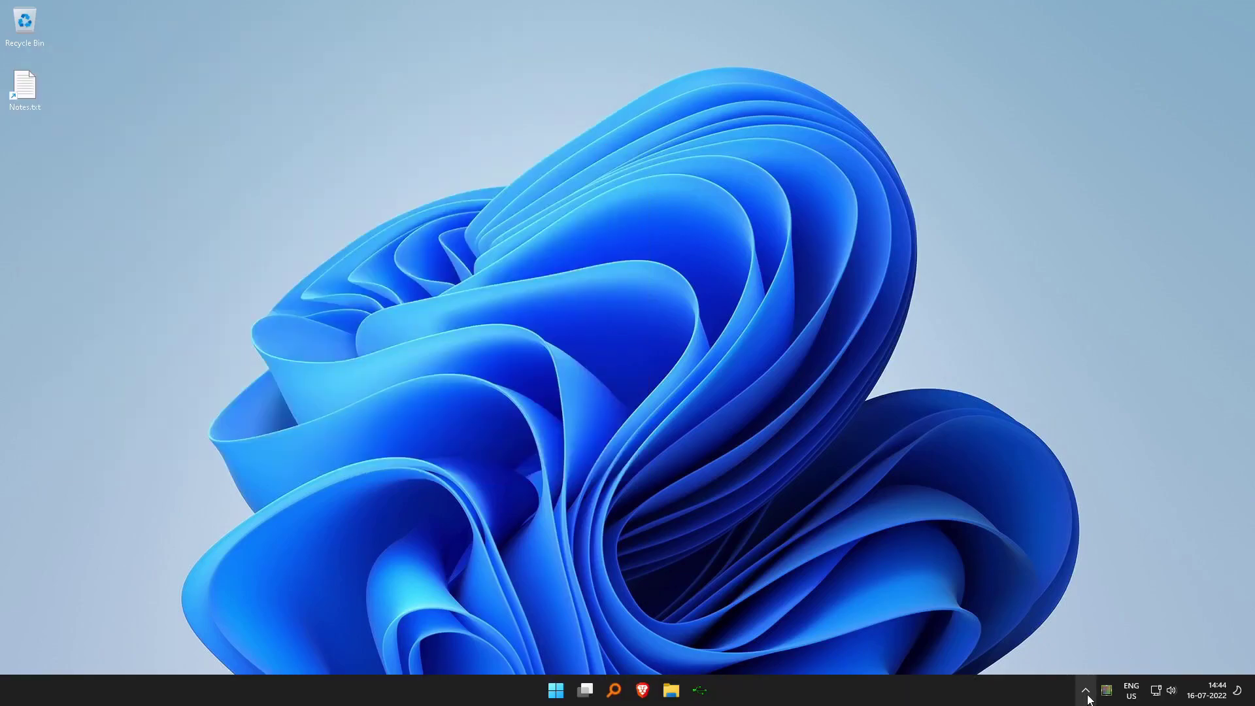
{"action": "left_click", "coordinate": [1087, 695]}
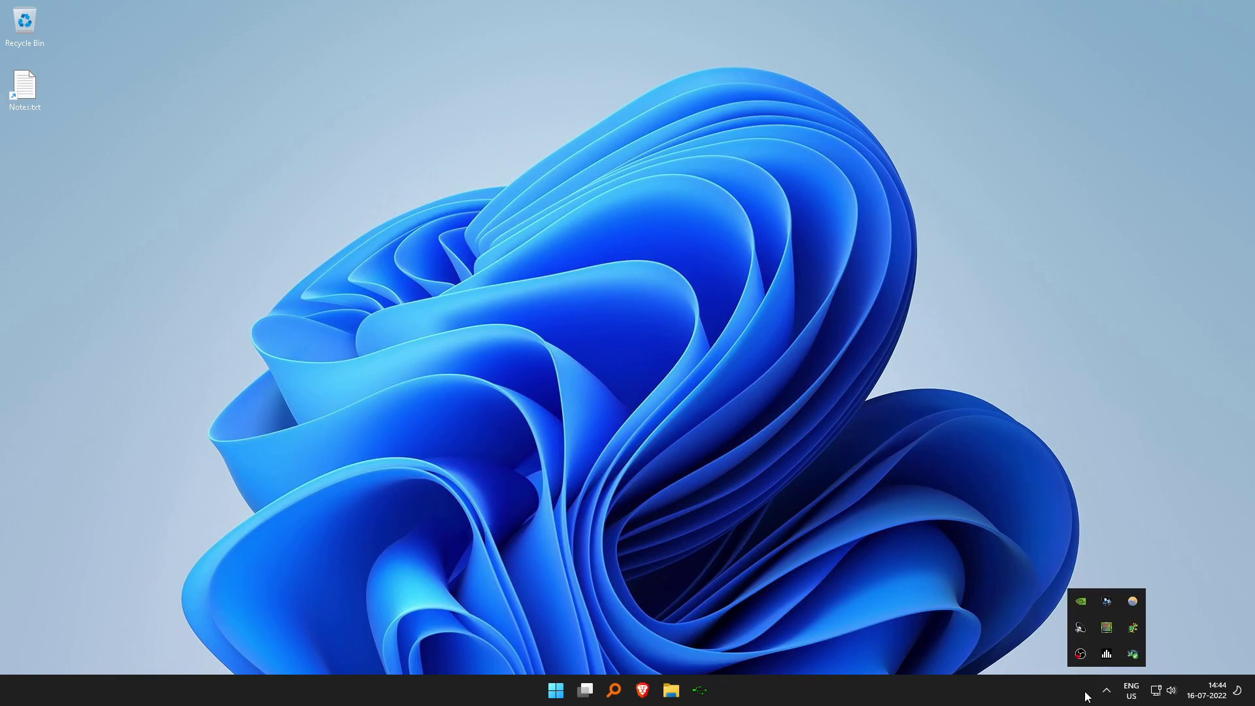
{"action": "left_click", "coordinate": [1097, 629]}
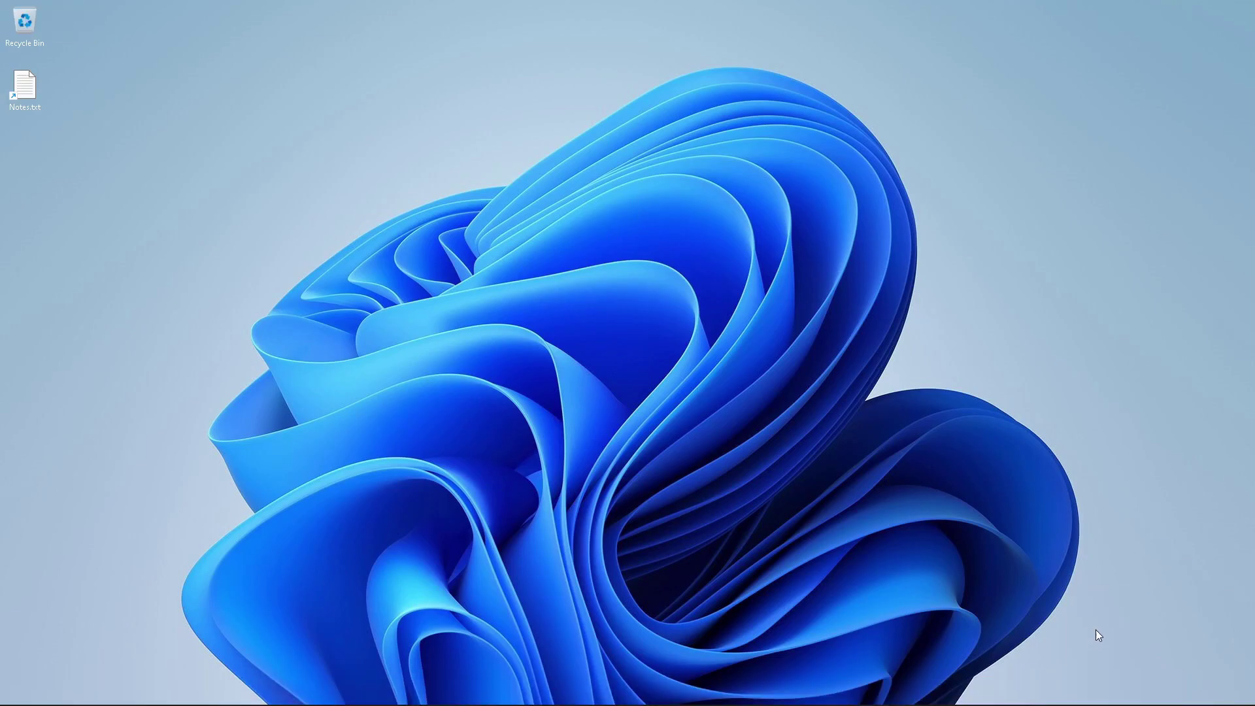
{"action": "left_click", "coordinate": [1106, 690]}
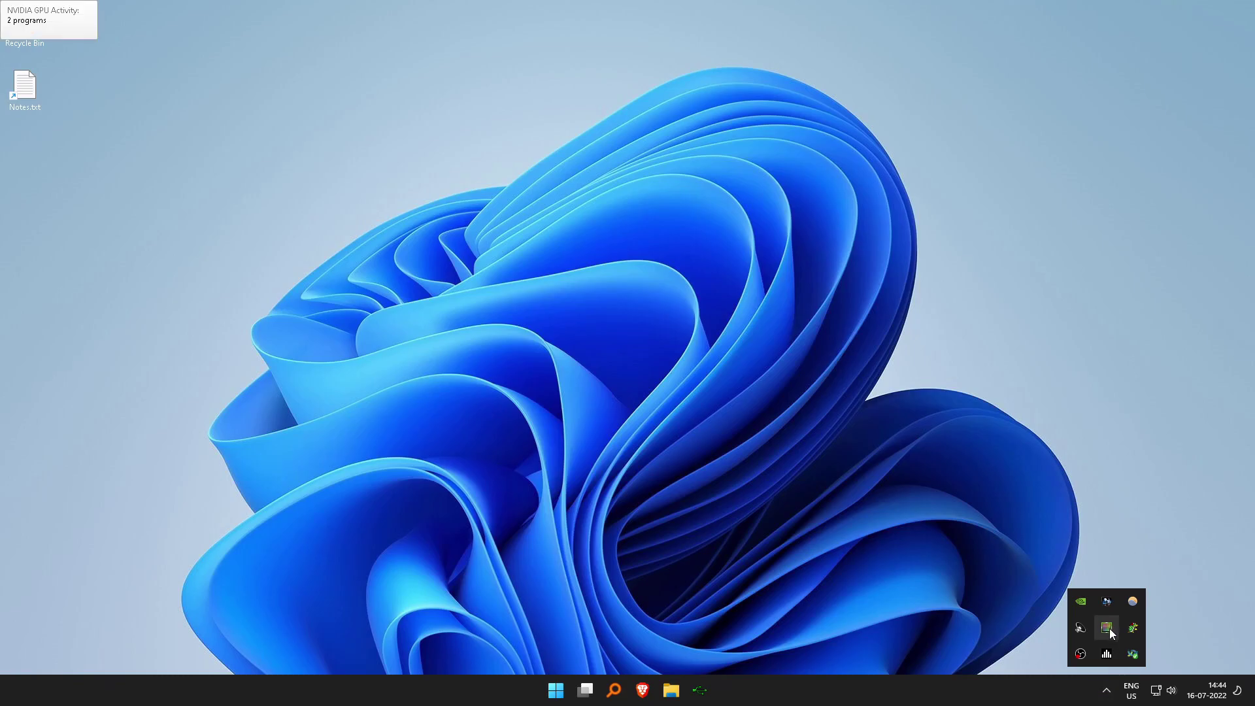
Launch Microsoft Store from Start search and rerun the recent 'wsa tools' search
{"action": "left_click", "coordinate": [564, 696]}
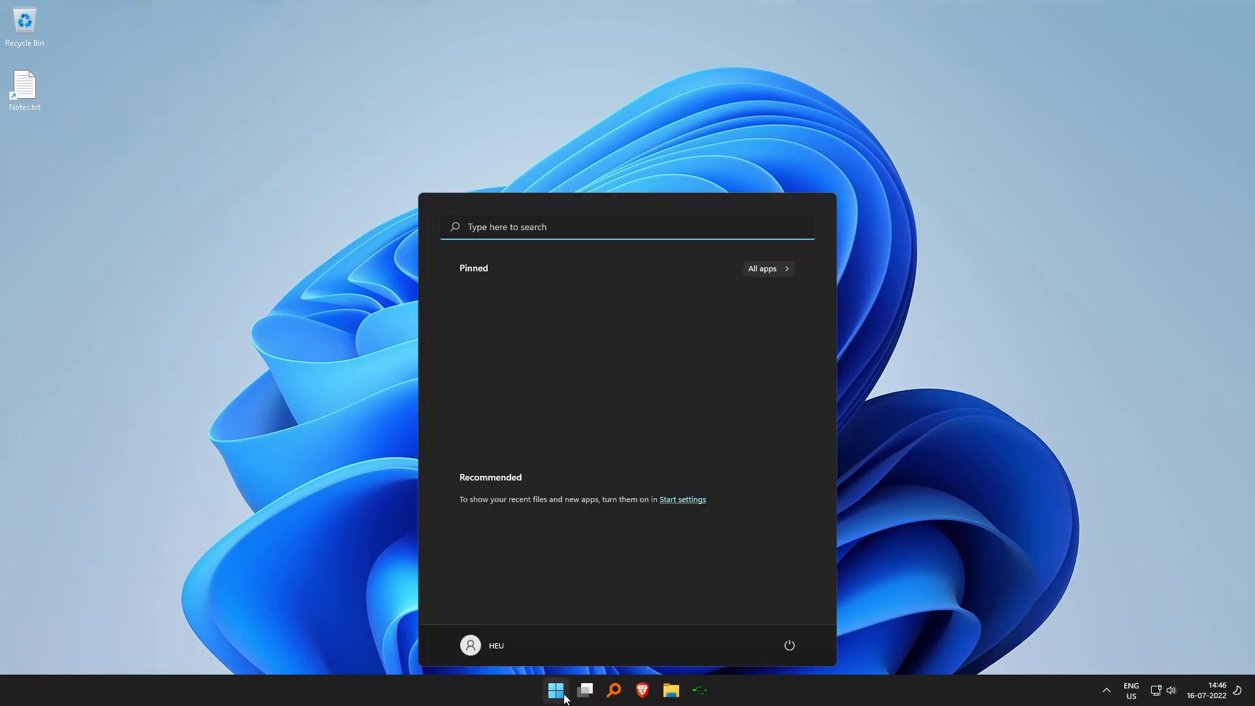
{"action": "type", "text": "mc"}
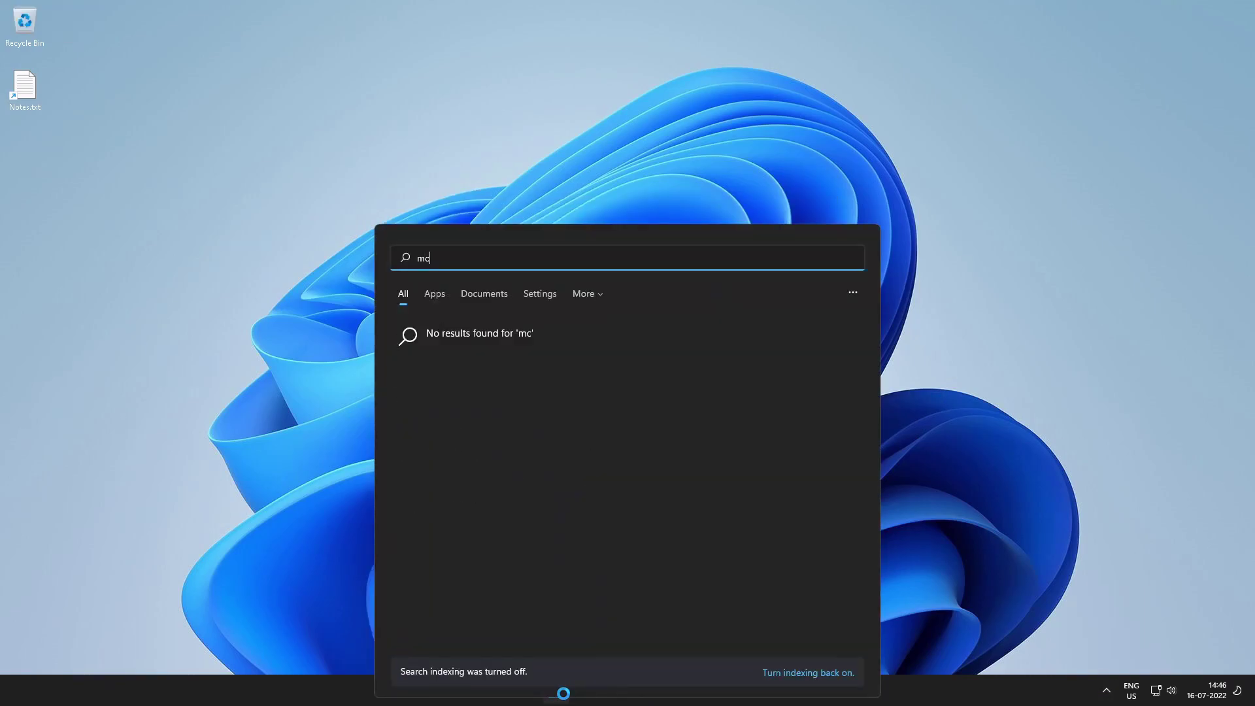
{"action": "key", "text": "BackSpace"}
{"action": "key", "text": "Return"}
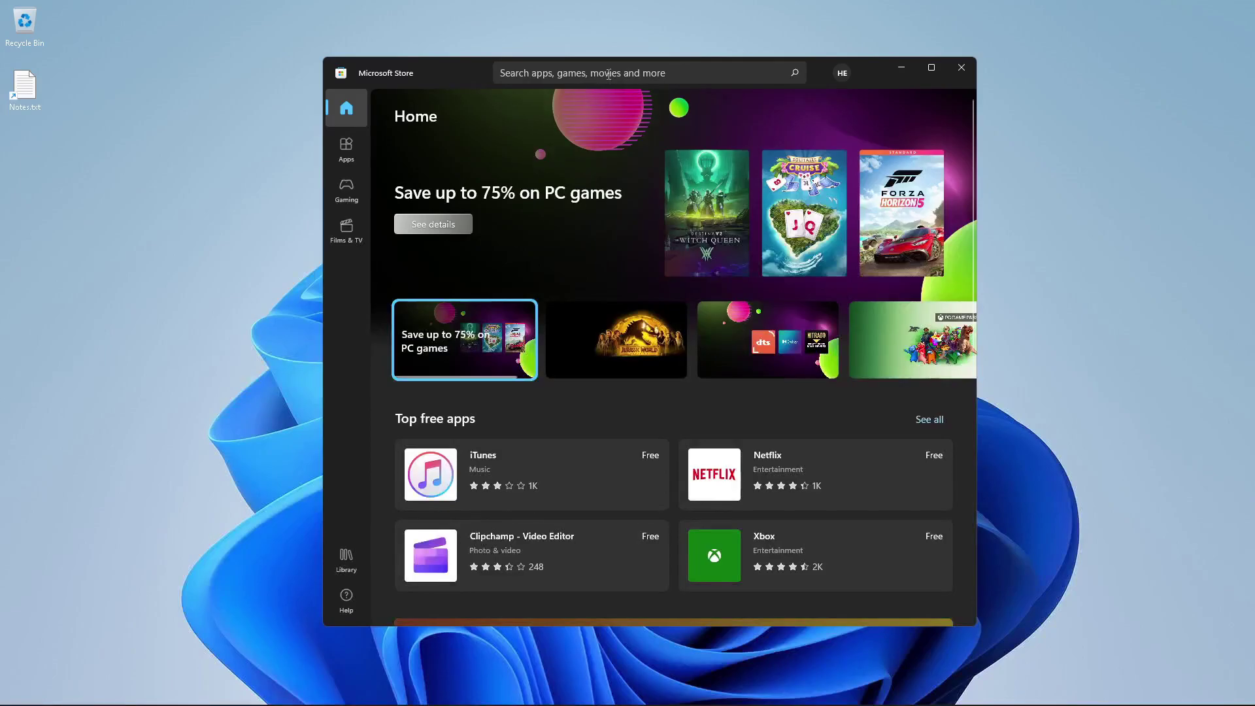
{"action": "left_click", "coordinate": [608, 73]}
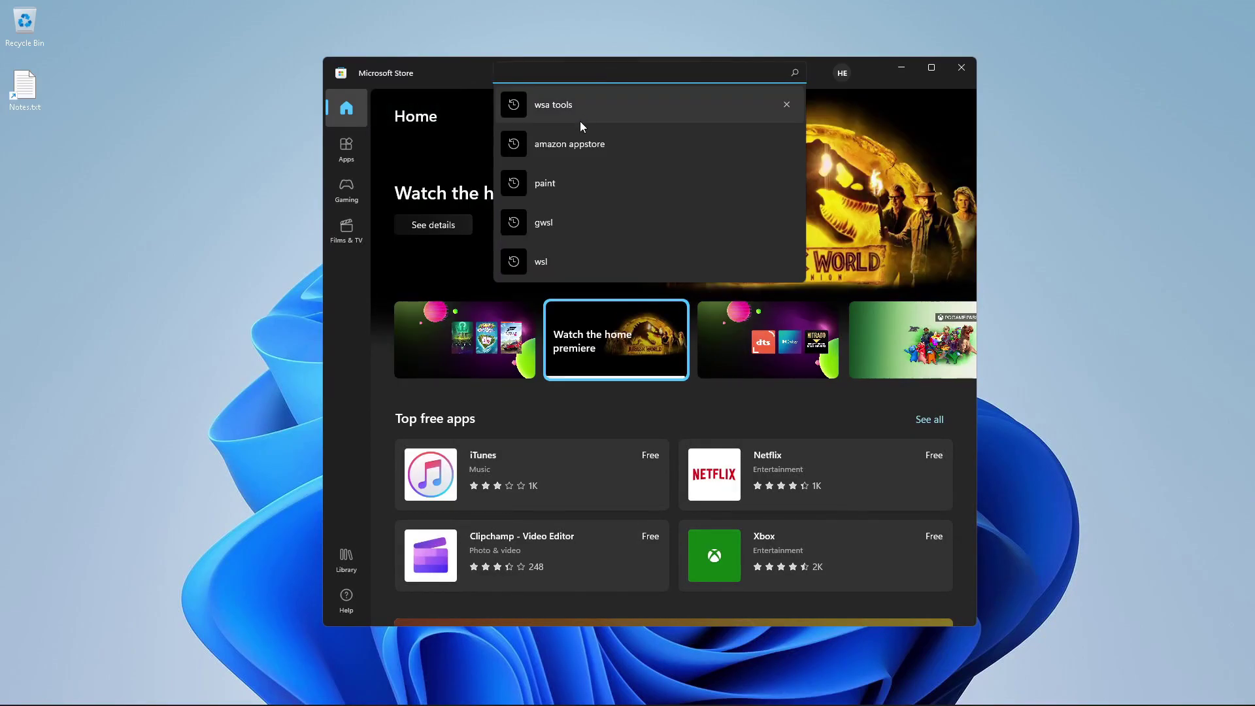
{"action": "left_click", "coordinate": [574, 105]}
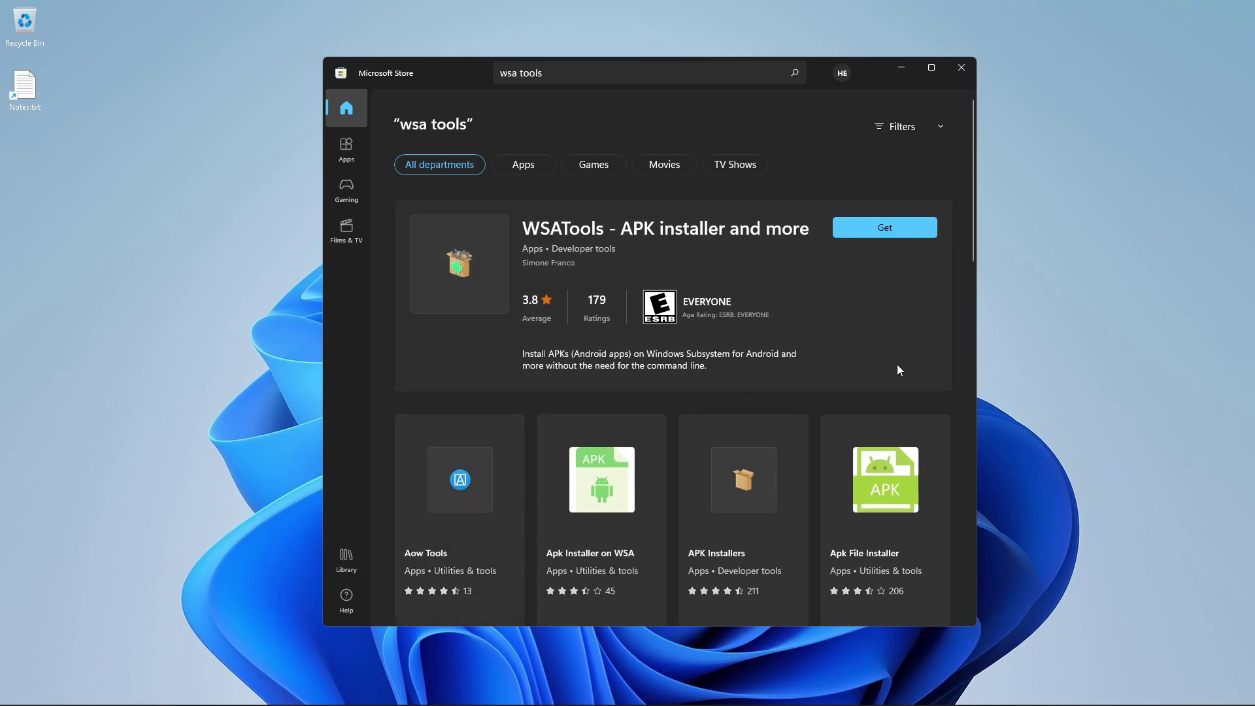
Install 'WSATools - APK installer and more' from its Store page and launch it
{"action": "scroll", "coordinate": [897, 366], "scroll_direction": "down", "scroll_amount": 3}
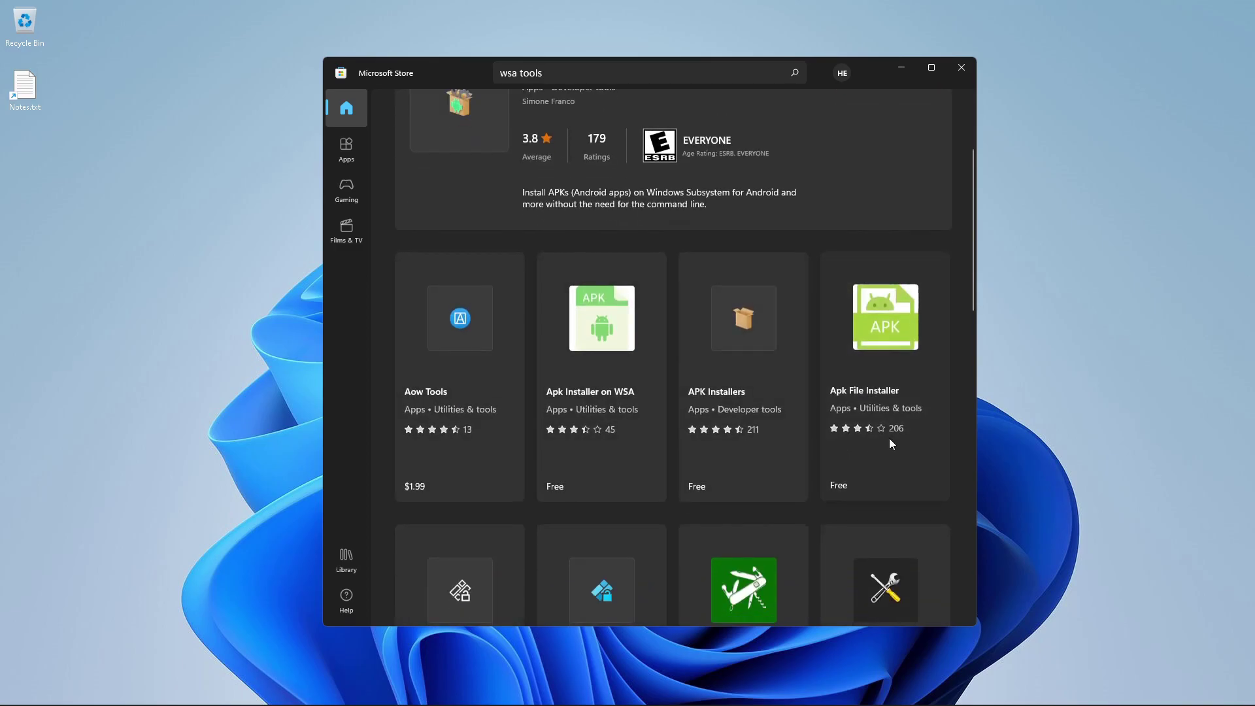
{"action": "left_click", "coordinate": [742, 464]}
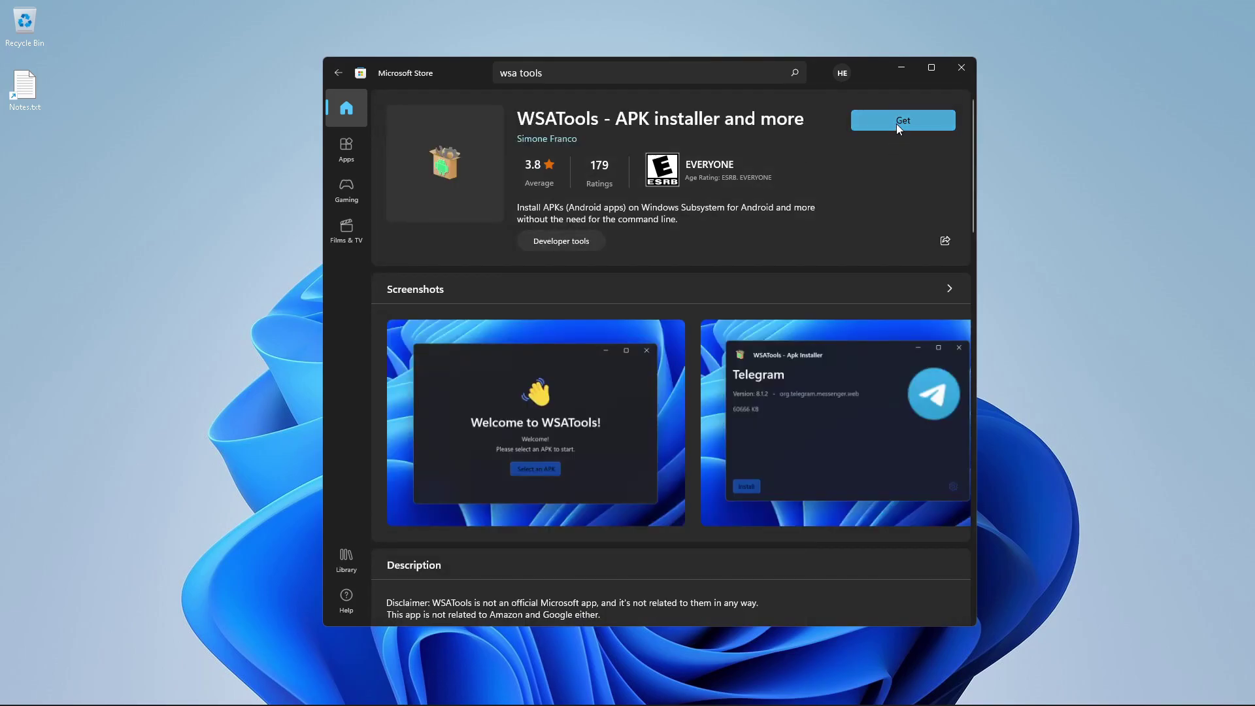
{"action": "left_click", "coordinate": [896, 124]}
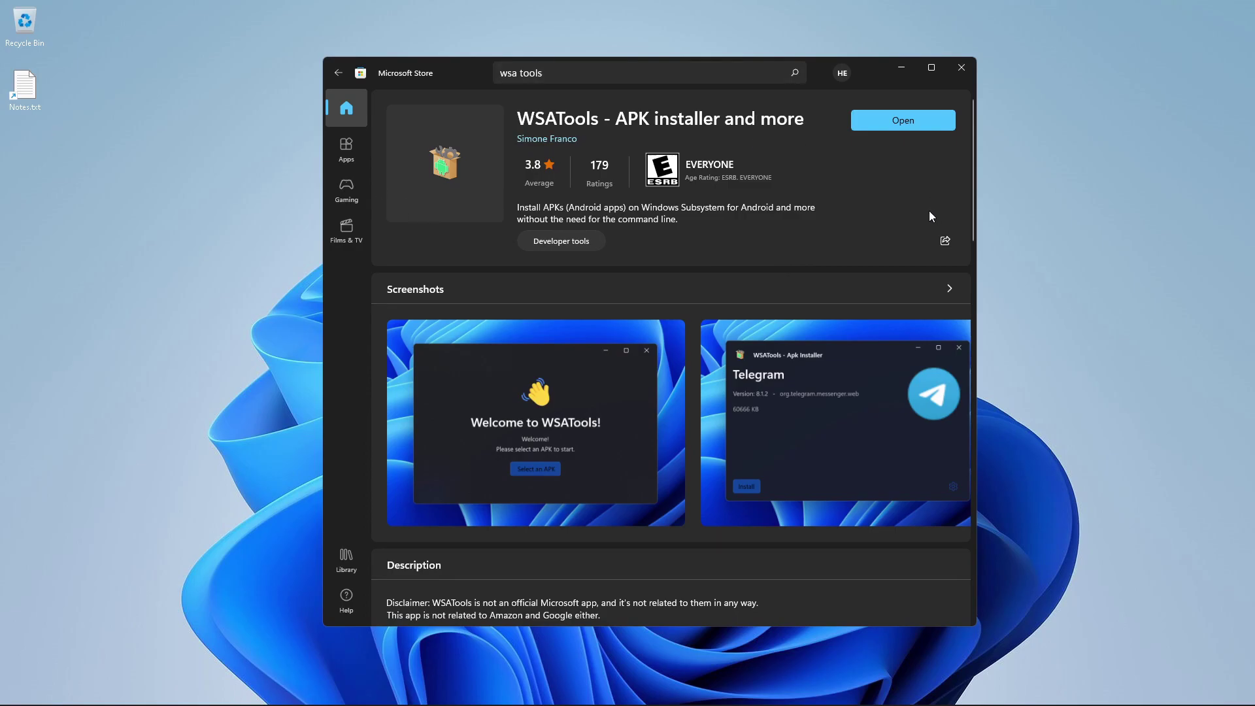
{"action": "left_click", "coordinate": [897, 121]}
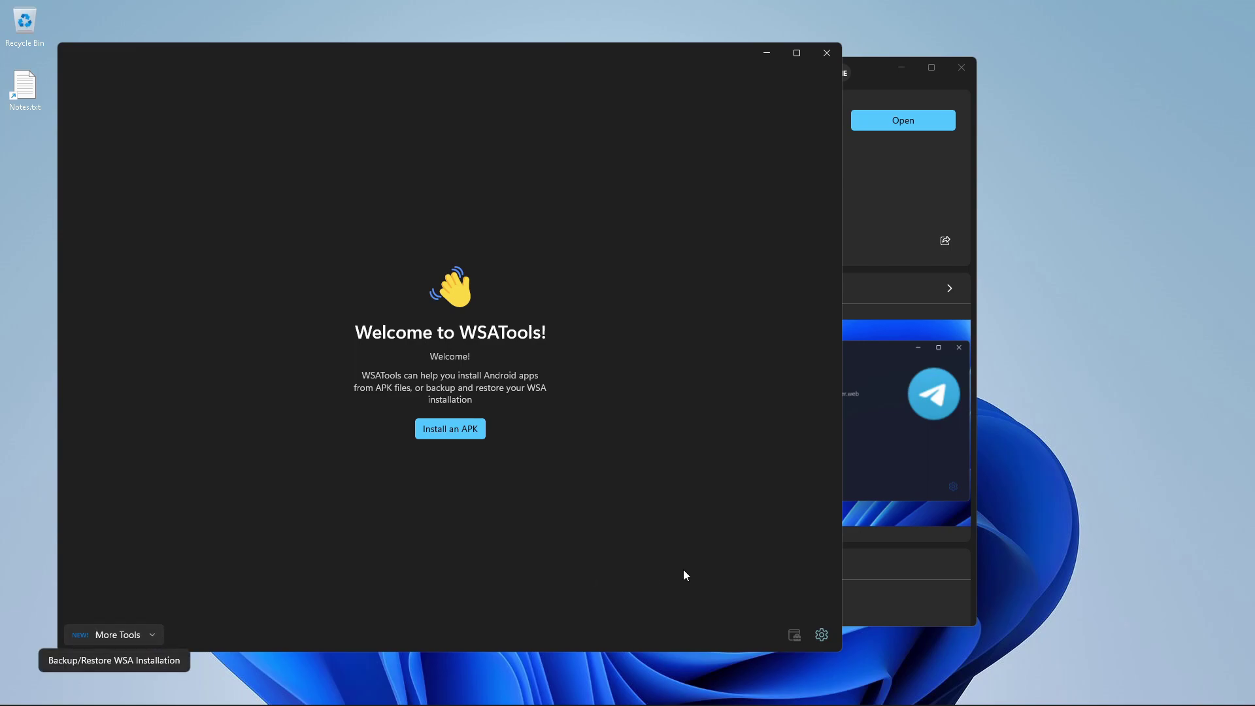
{"action": "left_click", "coordinate": [821, 634]}
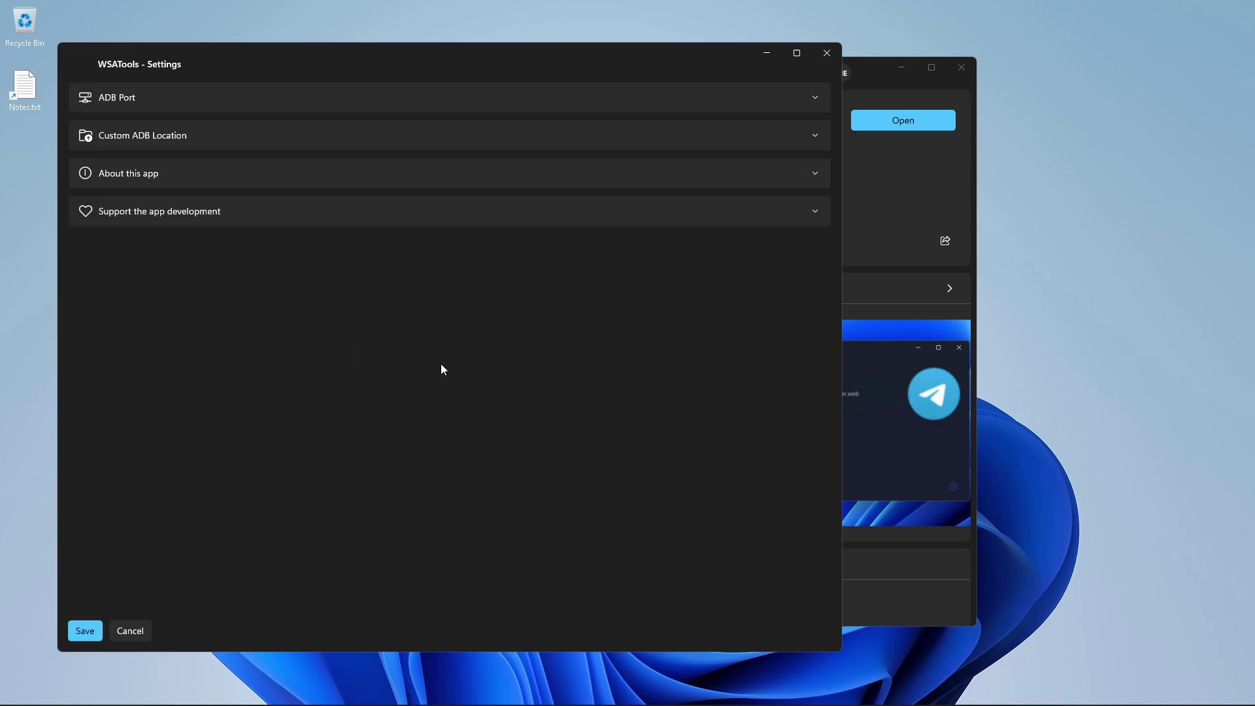
{"action": "left_click", "coordinate": [815, 99]}
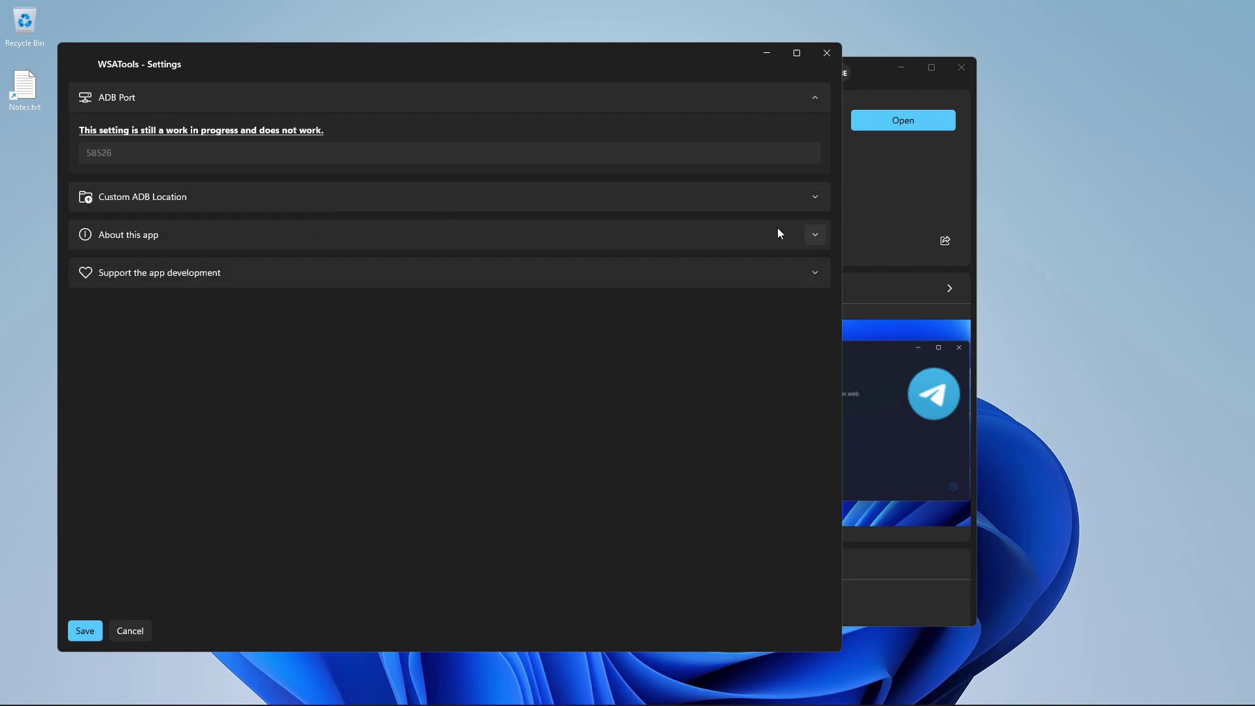
{"action": "left_click", "coordinate": [812, 196]}
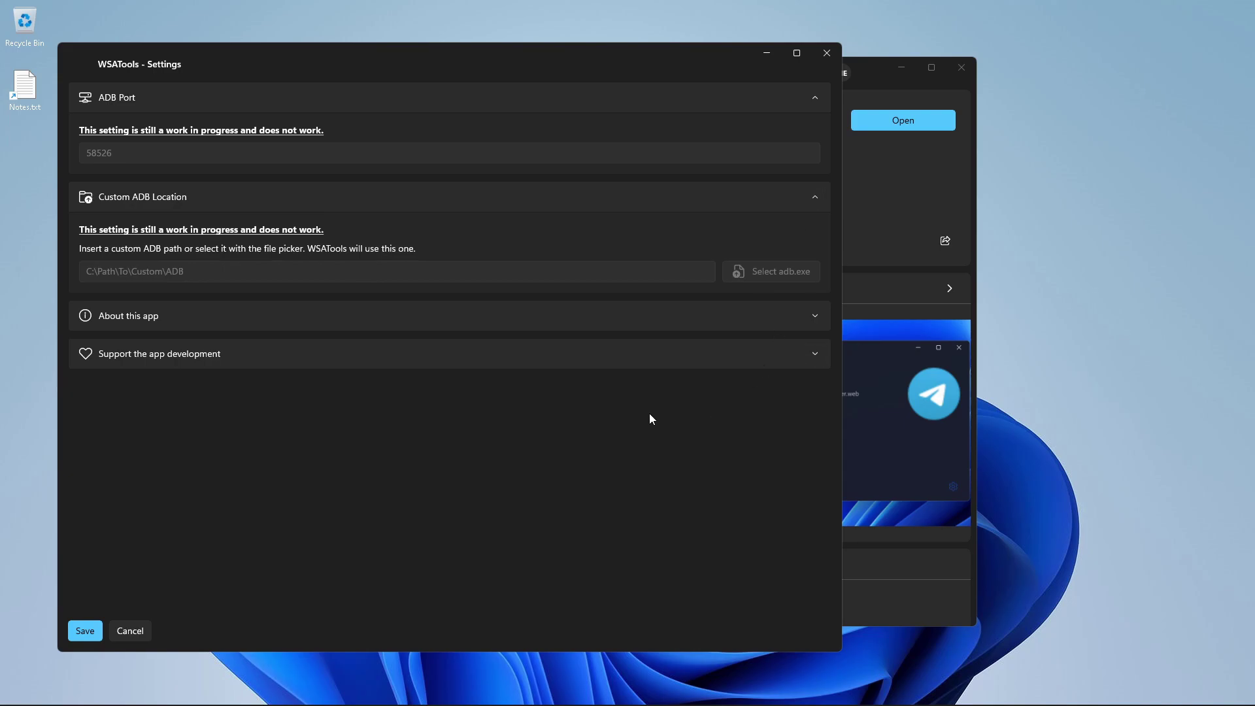
{"action": "left_click", "coordinate": [816, 317]}
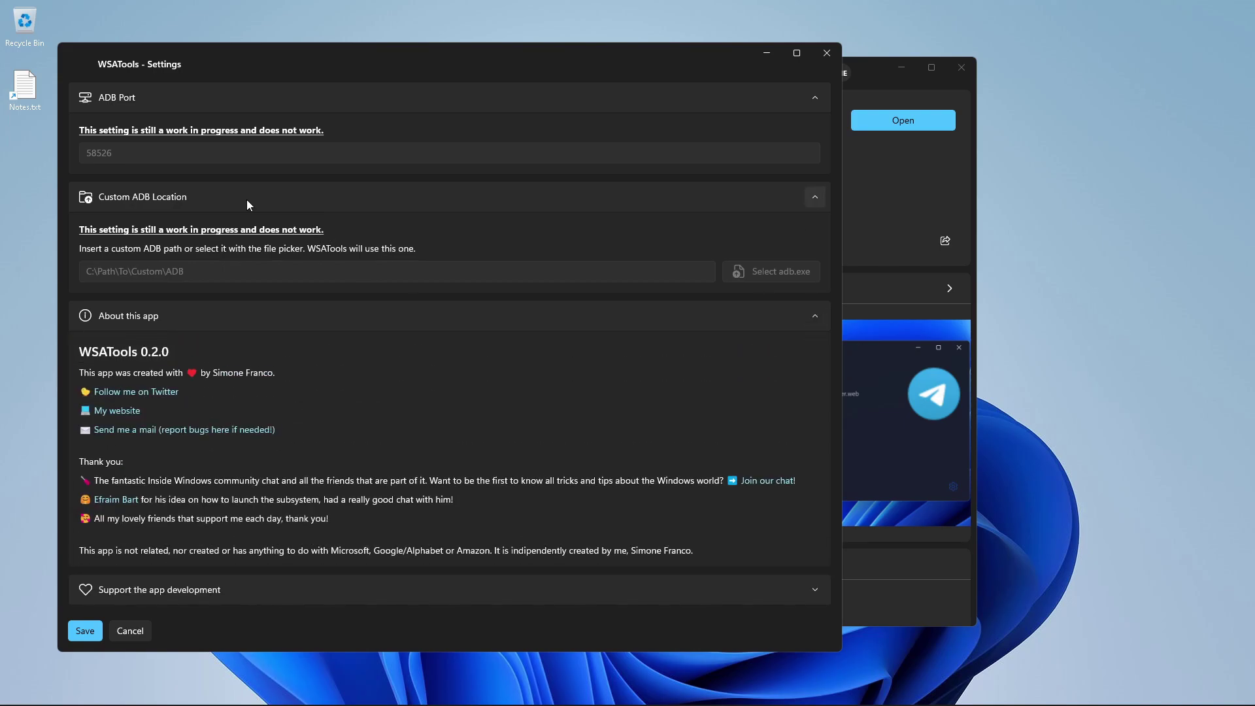
{"action": "left_click", "coordinate": [120, 630]}
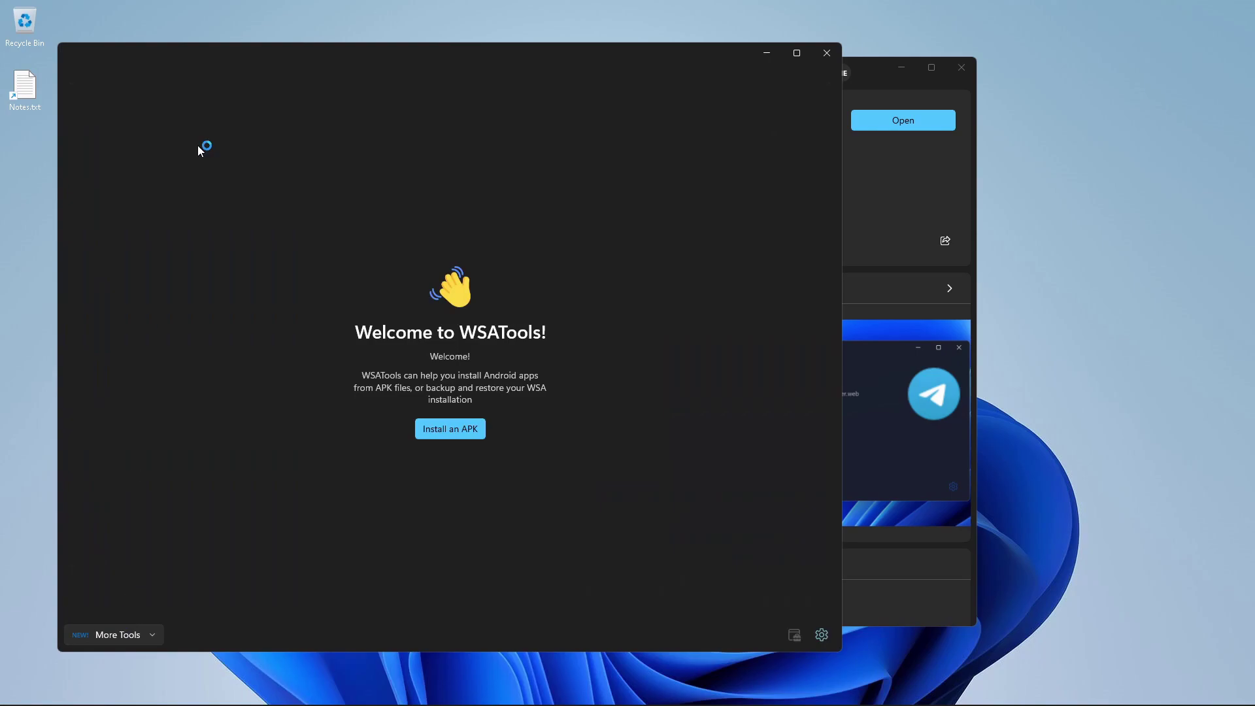
Start the ADB download in WSATools and create a 'WSA Platform Tools' folder on C:
{"action": "left_click", "coordinate": [443, 432]}
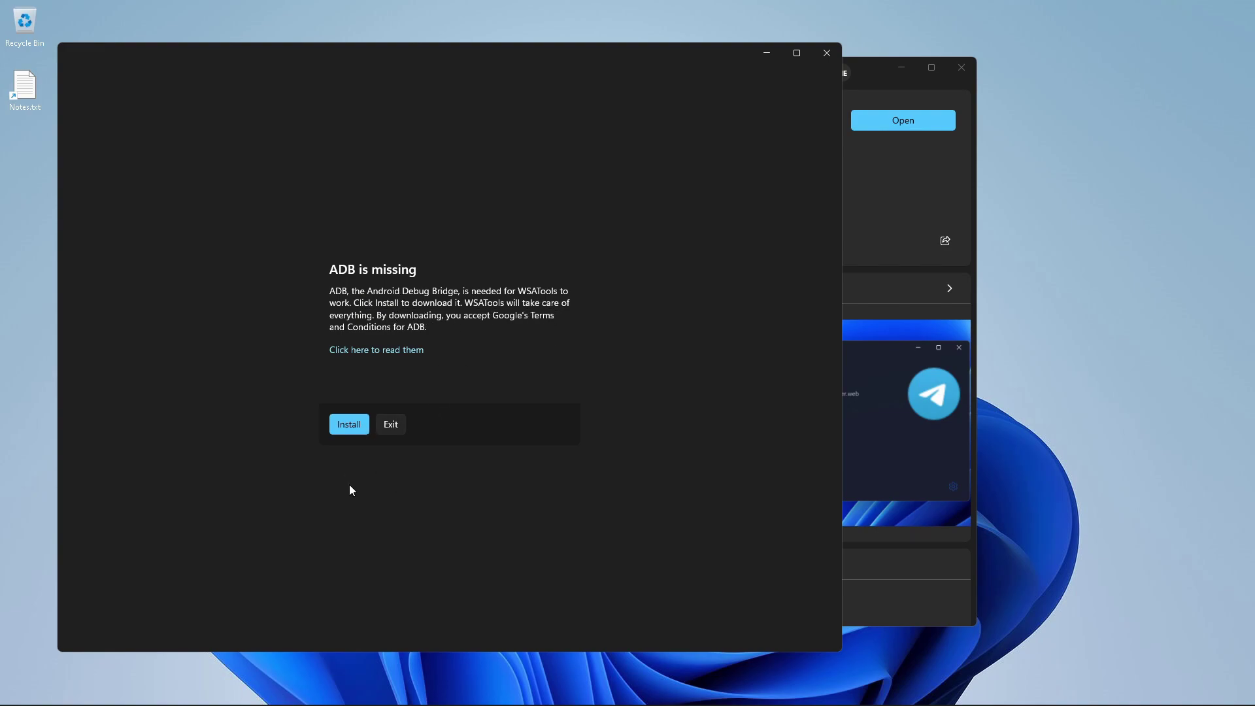
{"action": "left_click", "coordinate": [349, 426]}
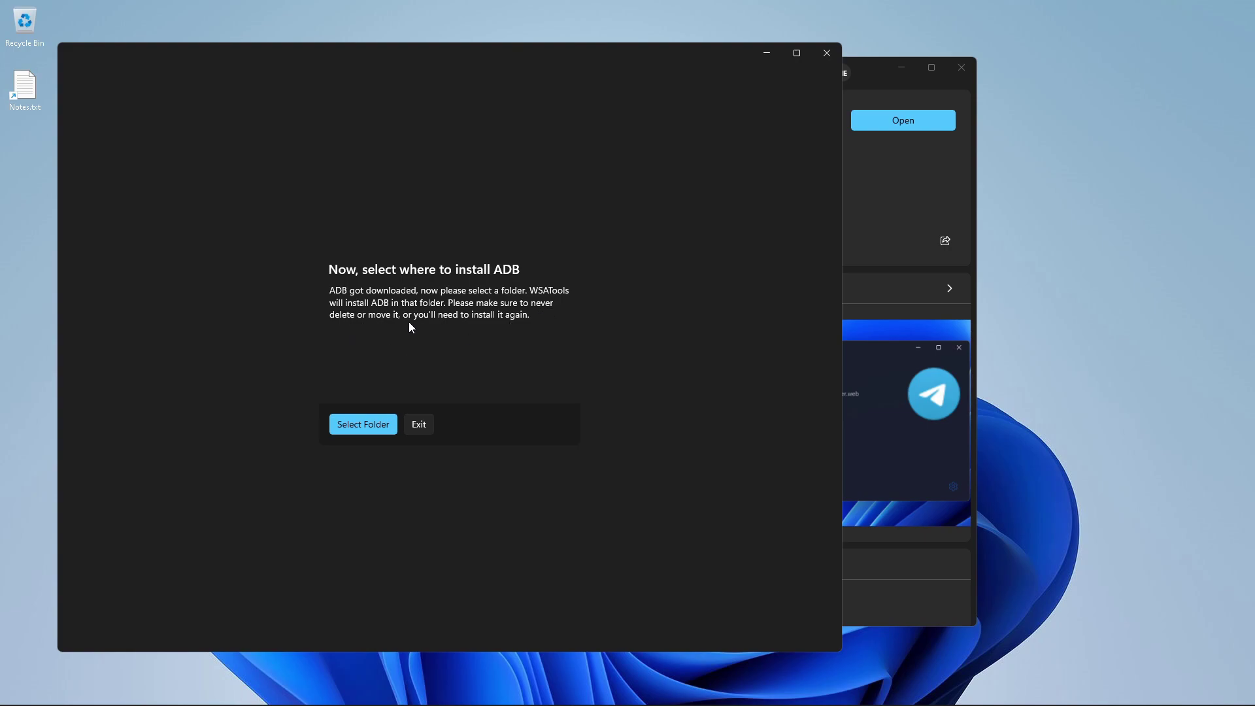
{"action": "left_click", "coordinate": [363, 424]}
{"action": "left_click", "coordinate": [154, 108]}
{"action": "type", "text": "WSA"}
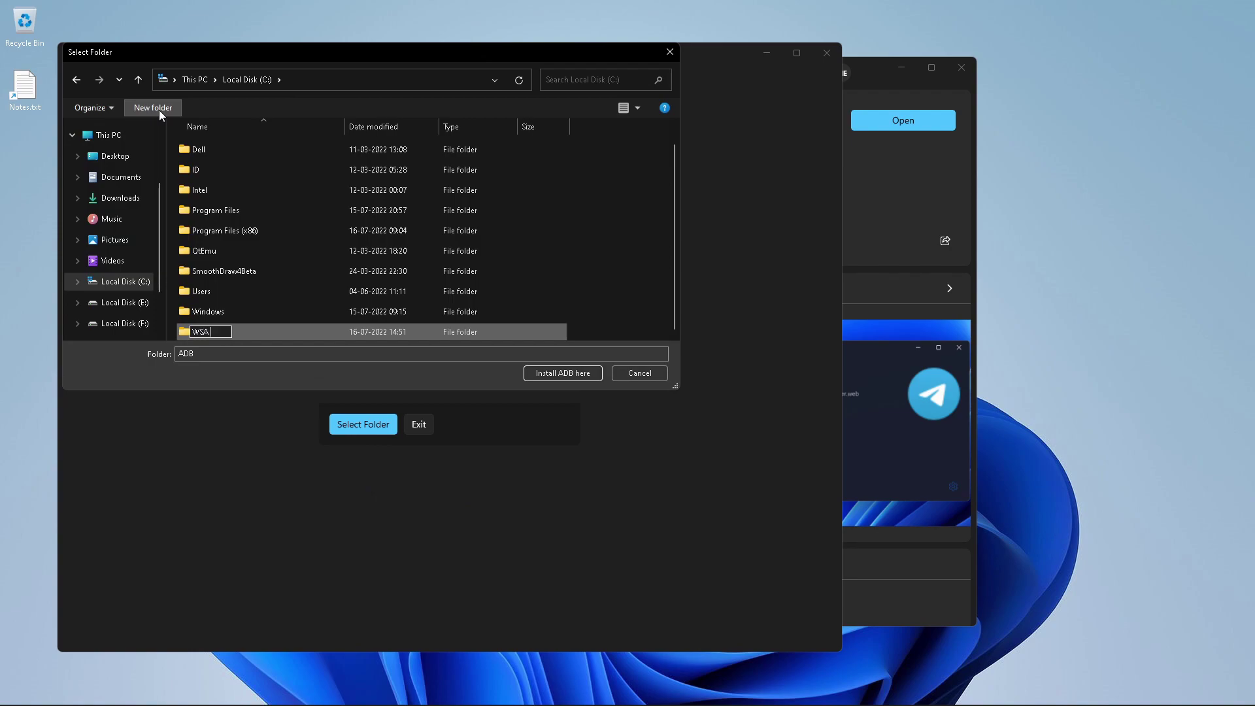
{"action": "type", "text": " Platform Tools"}
{"action": "key", "text": "Return"}
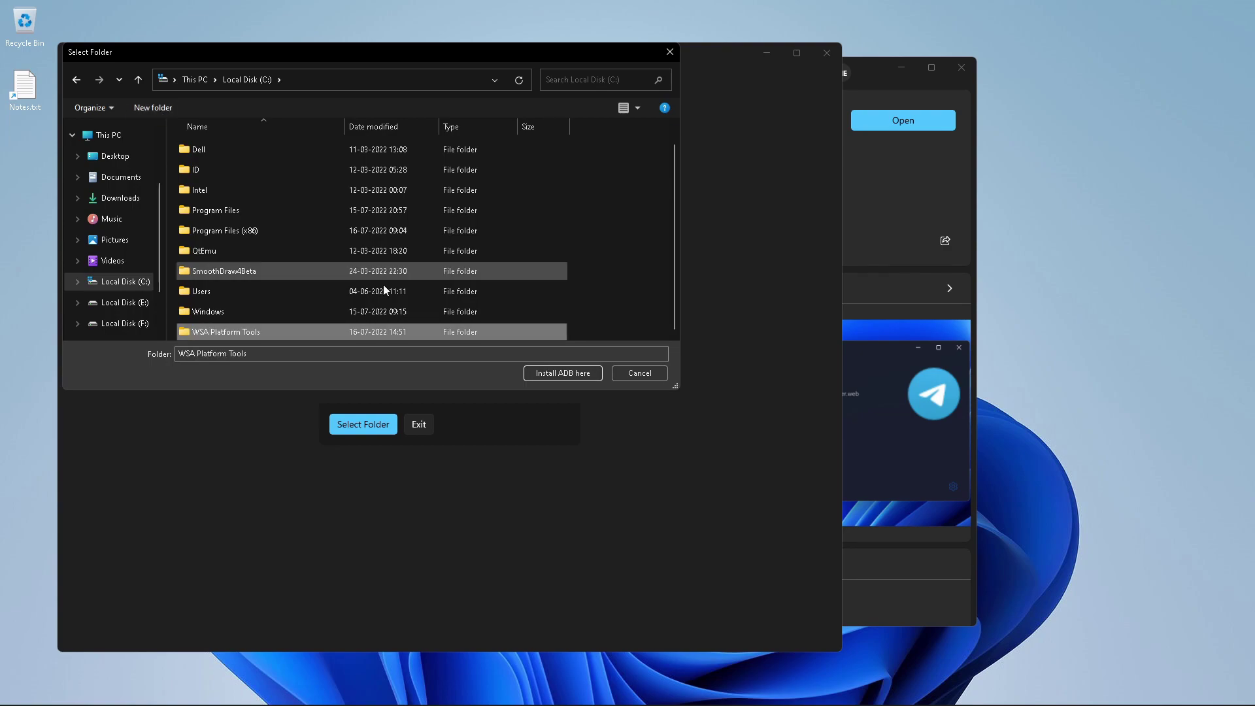
Install ADB into the WSA Platform Tools folder, skip the APK picker and close WSATools
{"action": "left_click", "coordinate": [566, 374]}
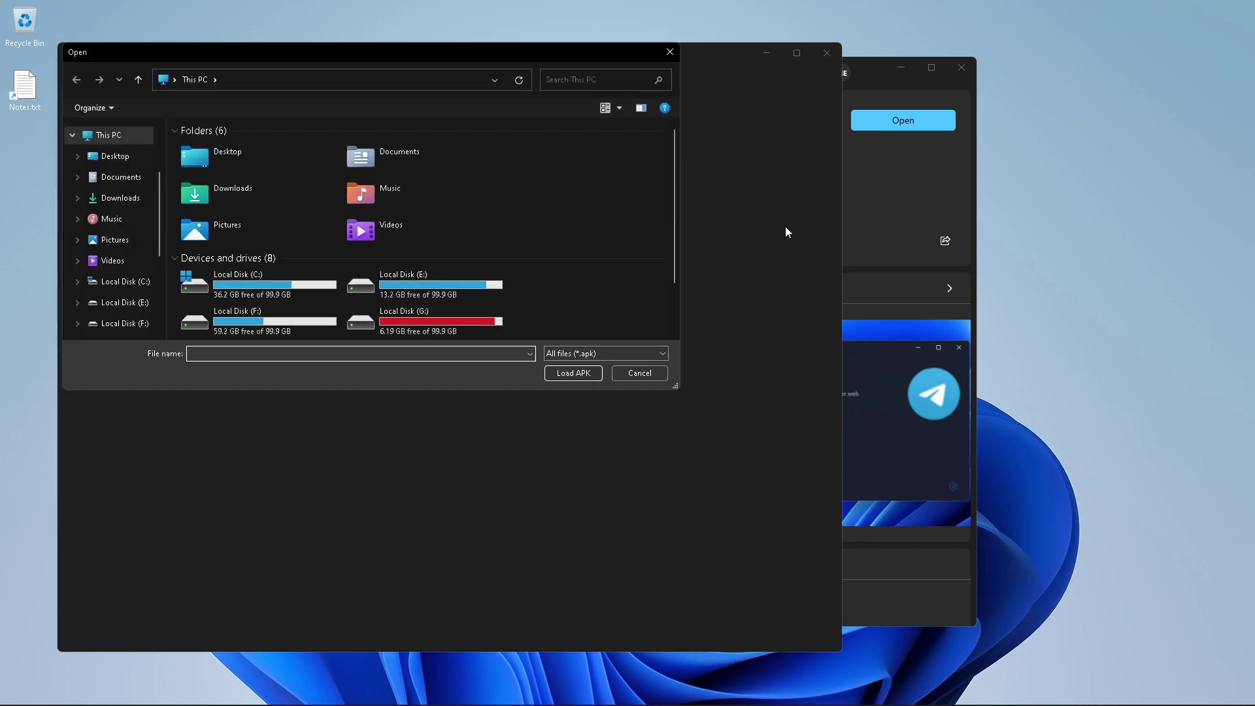
{"action": "left_click", "coordinate": [638, 374]}
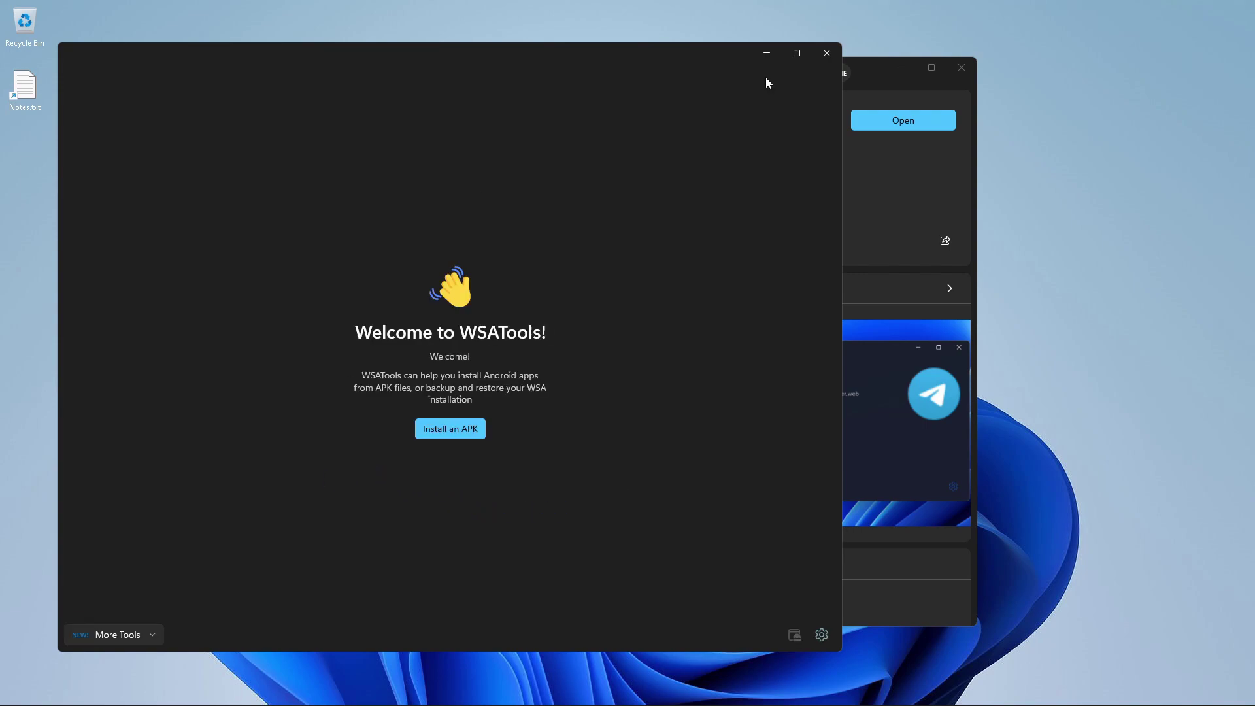
{"action": "left_click", "coordinate": [835, 53]}
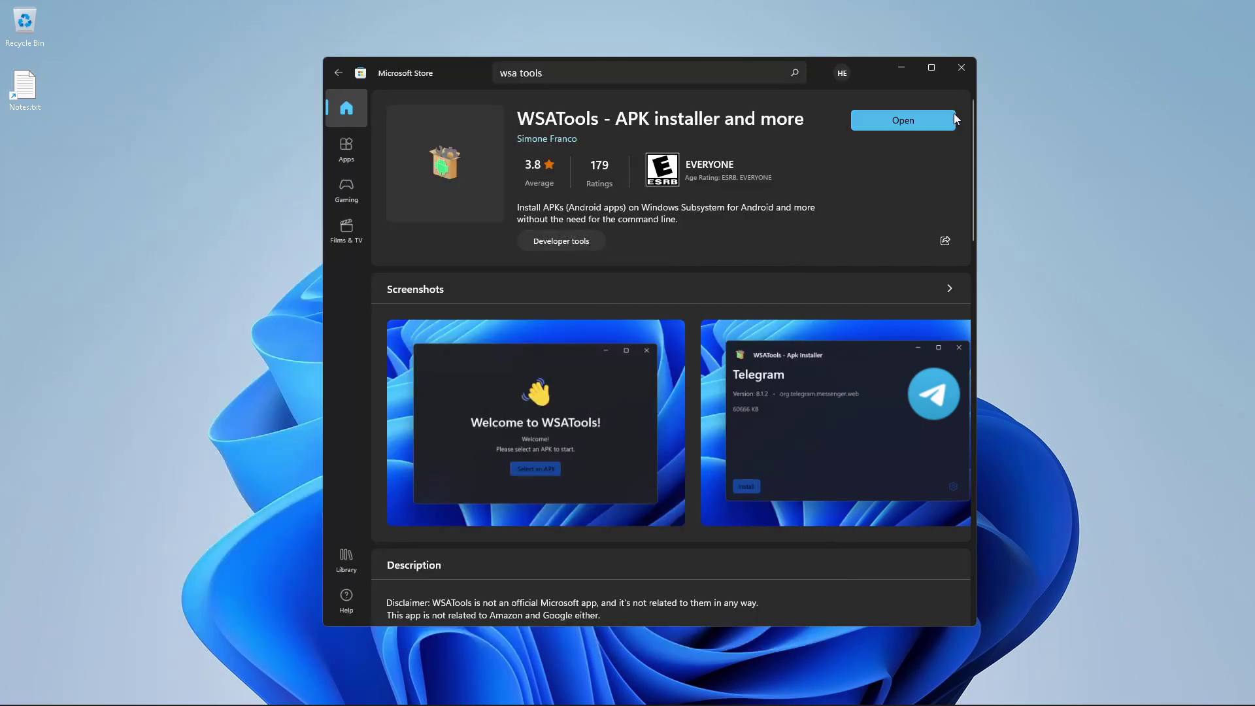
Close Microsoft Store and download AuroraStore 4.1.1 (Stable) from auroraoss.com in Brave
{"action": "left_click", "coordinate": [961, 68]}
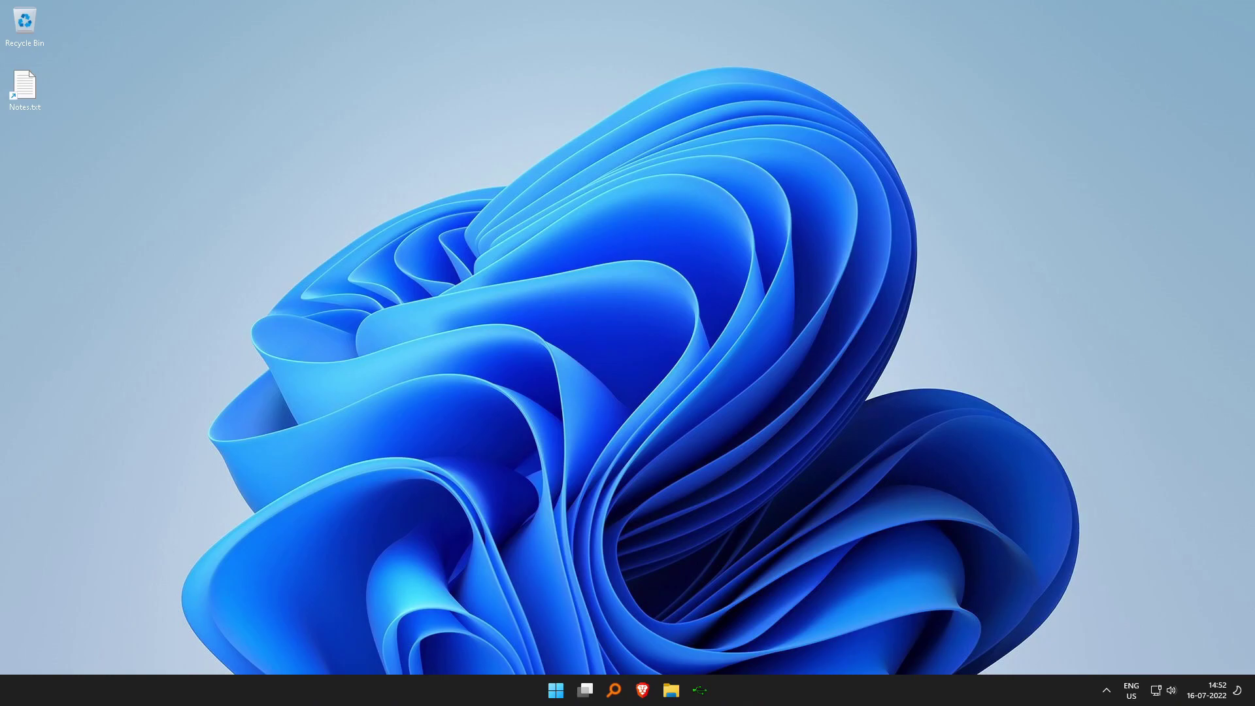
{"action": "left_click", "coordinate": [654, 695]}
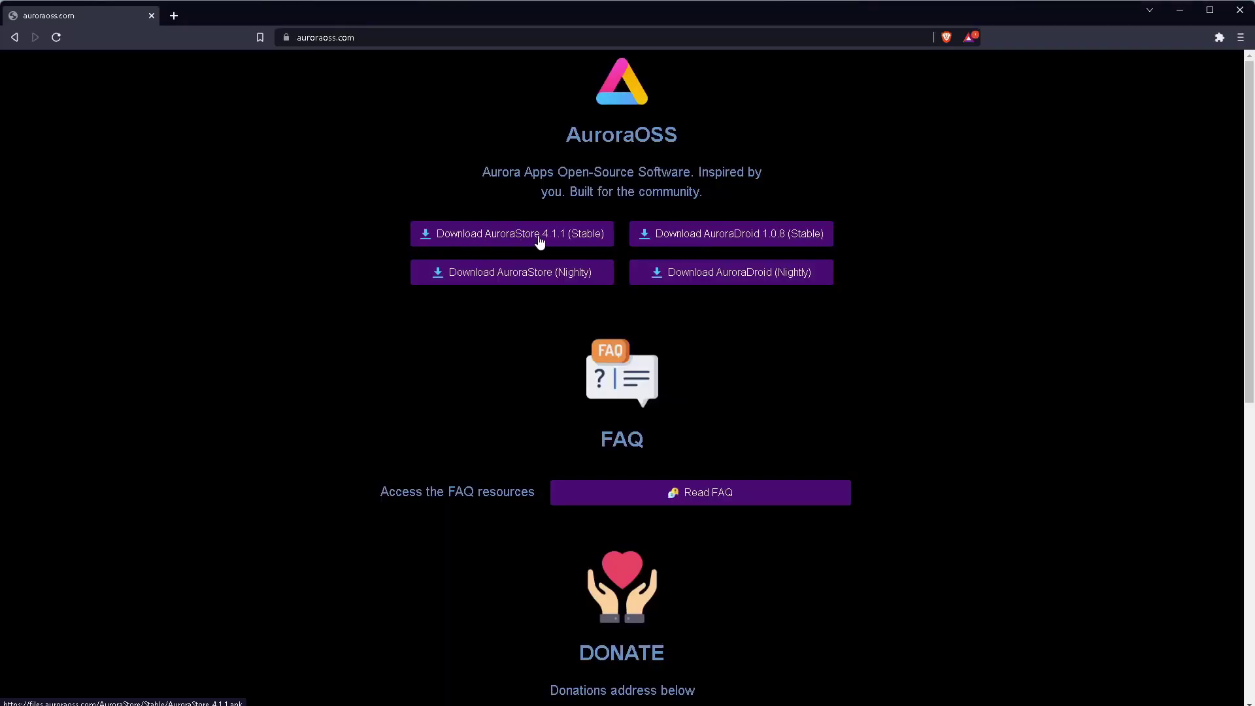
{"action": "left_click_drag", "start_coordinate": [493, 171], "coordinate": [745, 172]}
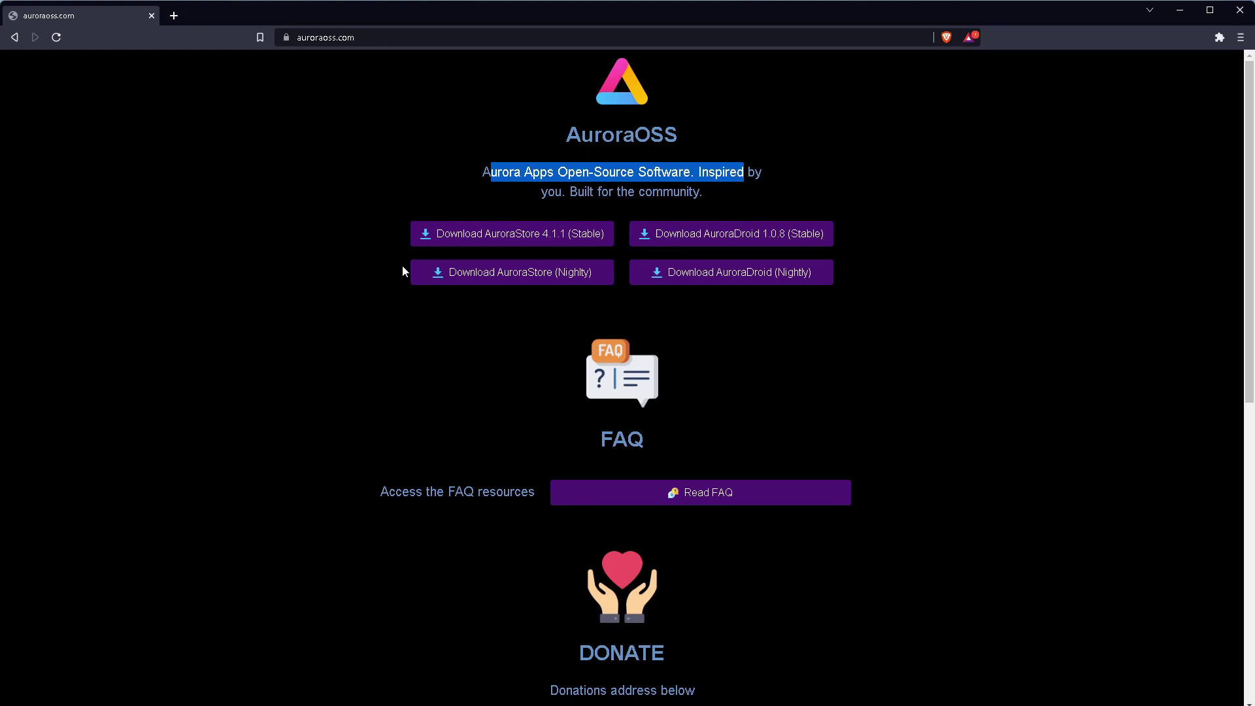
{"action": "left_click", "coordinate": [483, 241]}
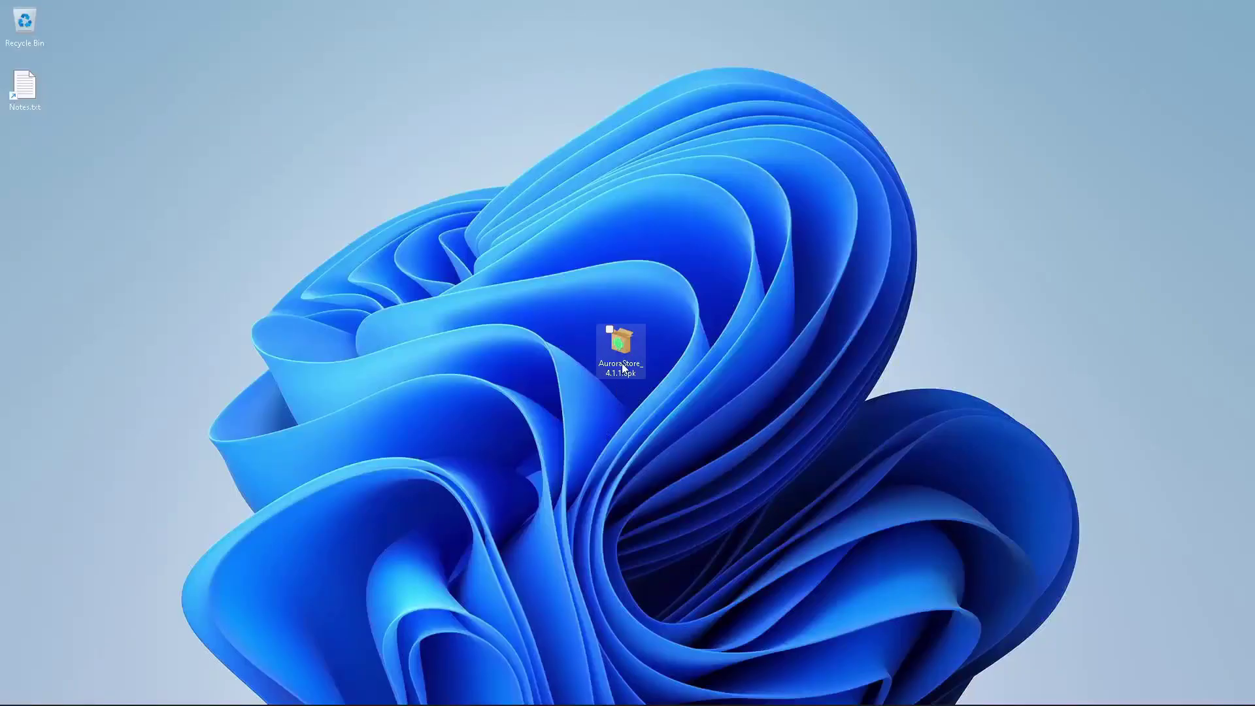
Open the downloaded Aurora Store APK, then search Start for 'wsa' to find WSATools
{"action": "double_click", "coordinate": [622, 361]}
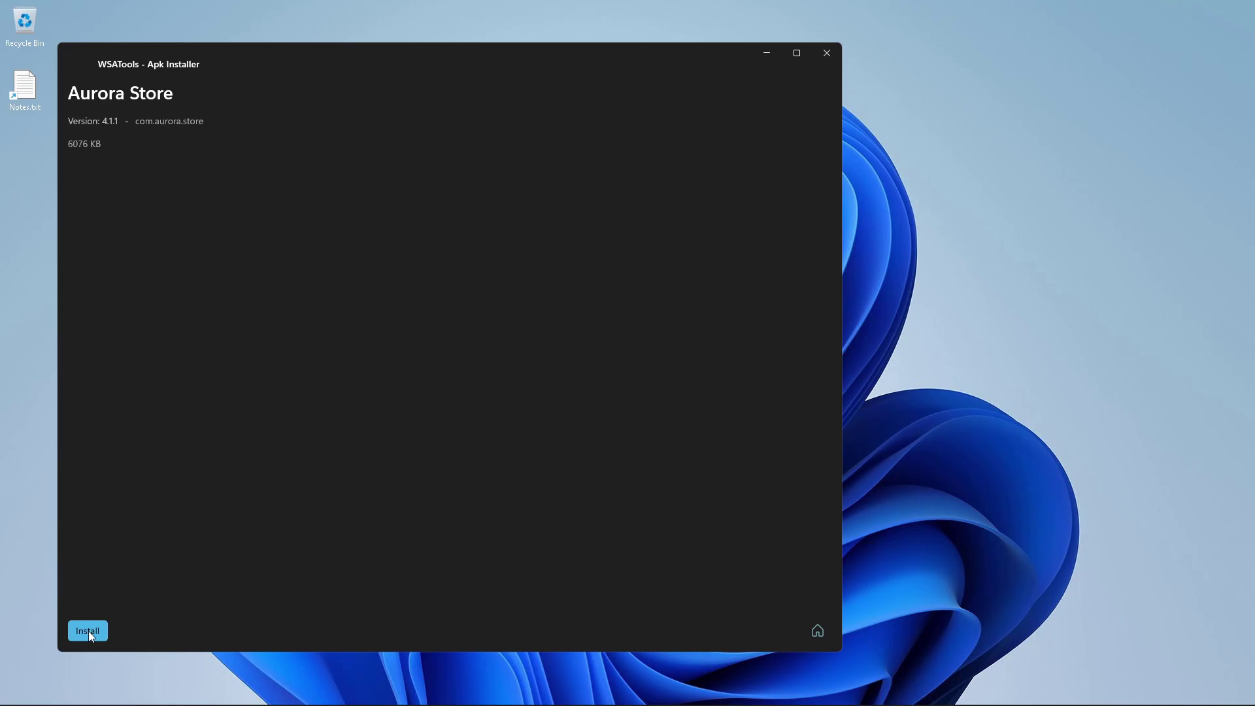
{"action": "key", "text": "super"}
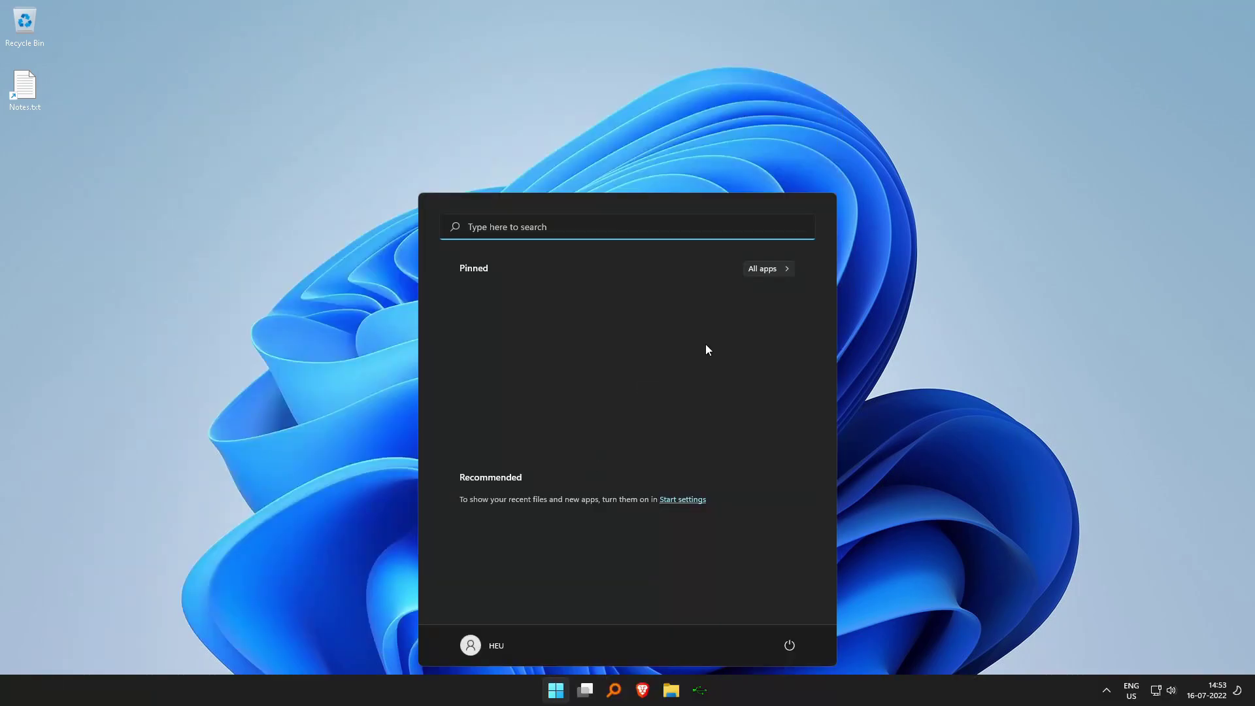
{"action": "type", "text": "wsl"}
{"action": "key", "text": "BackSpace"}
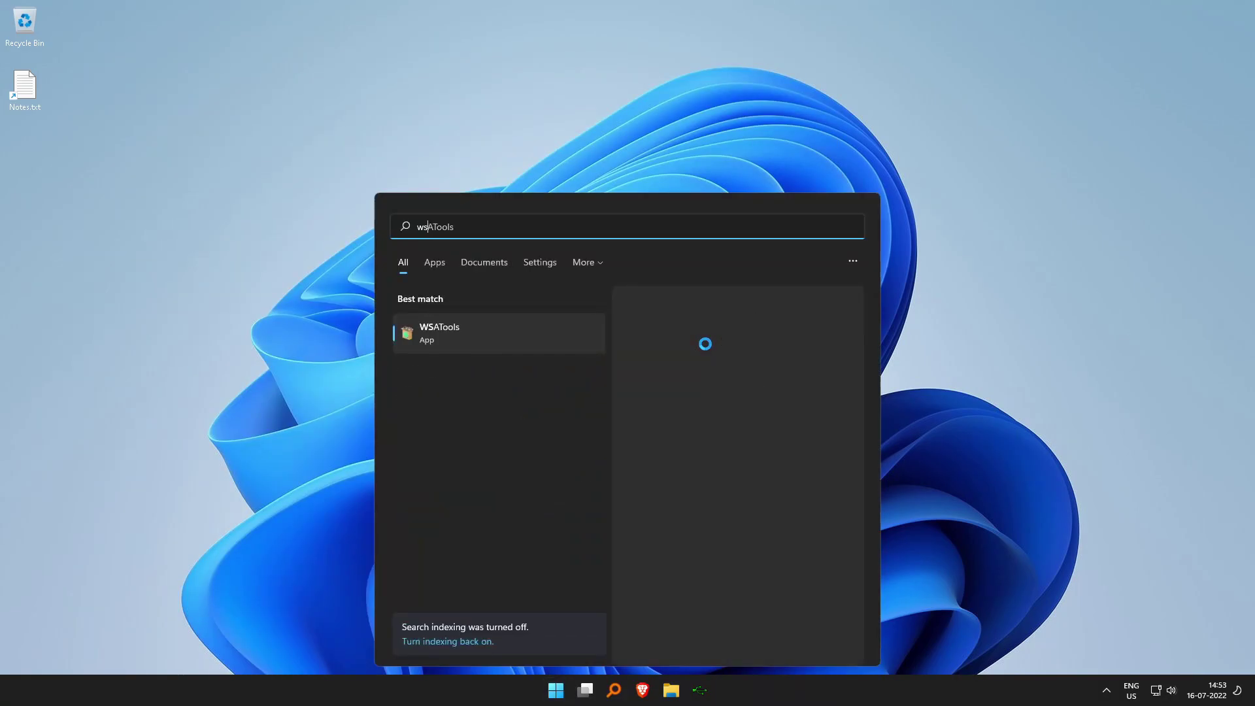
{"action": "type", "text": "a"}
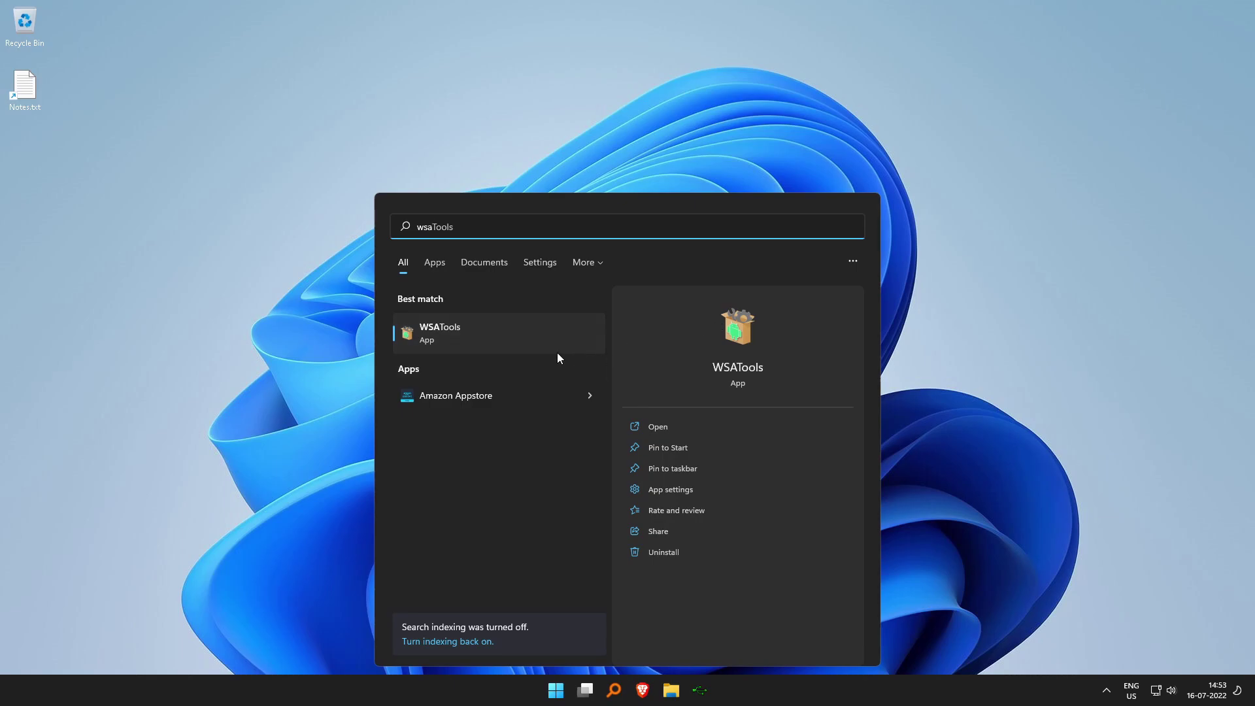
Launch WSATools, pick AuroraStore_4.1.1.apk and install it into the Android subsystem
{"action": "left_click", "coordinate": [657, 426]}
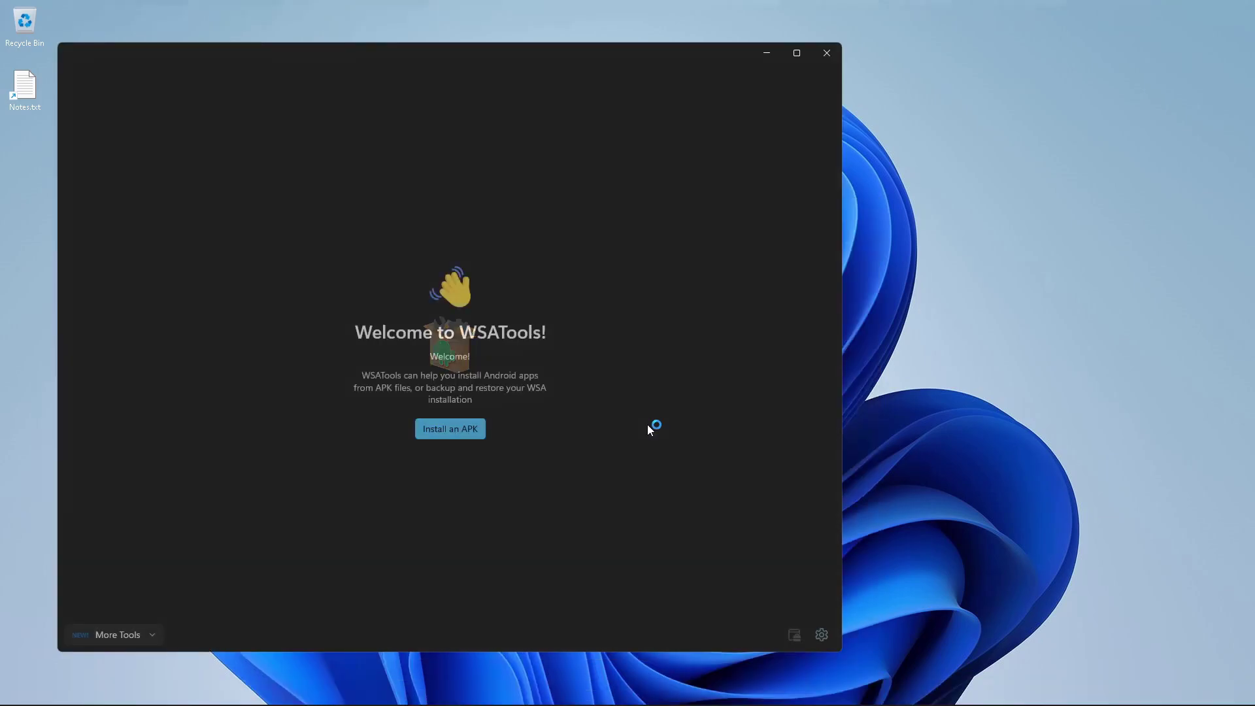
{"action": "left_click", "coordinate": [461, 429]}
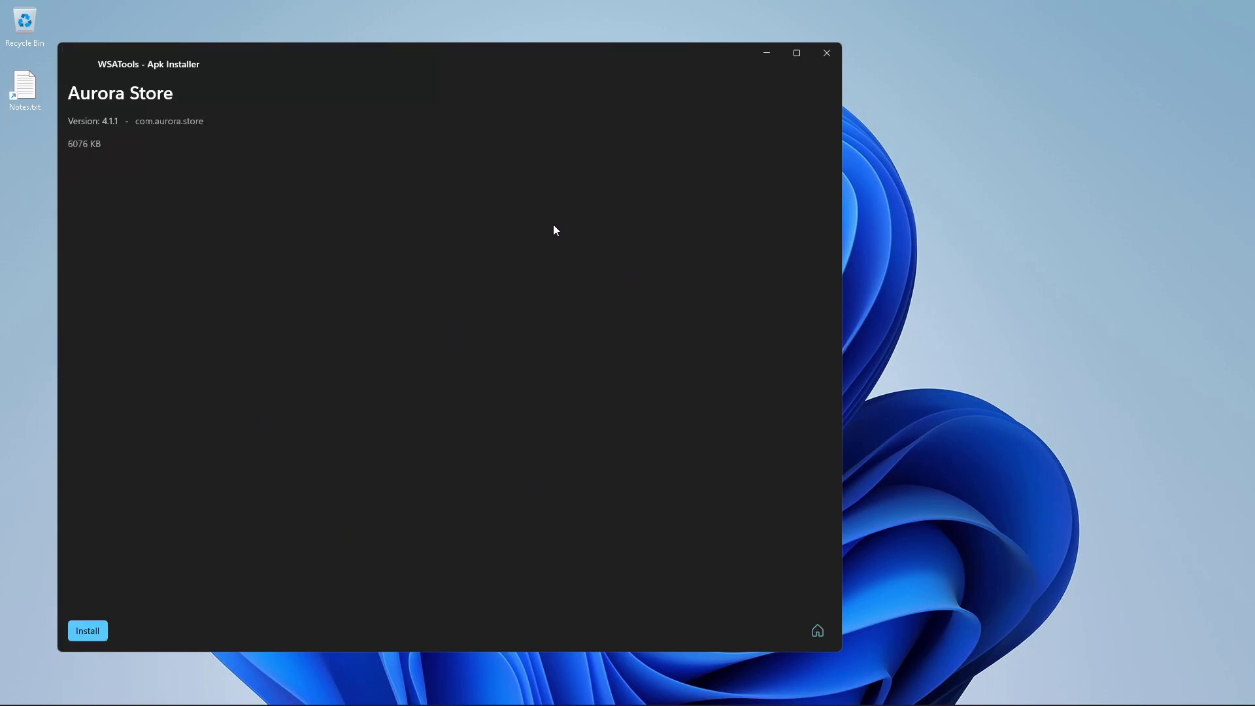
{"action": "left_click", "coordinate": [88, 631]}
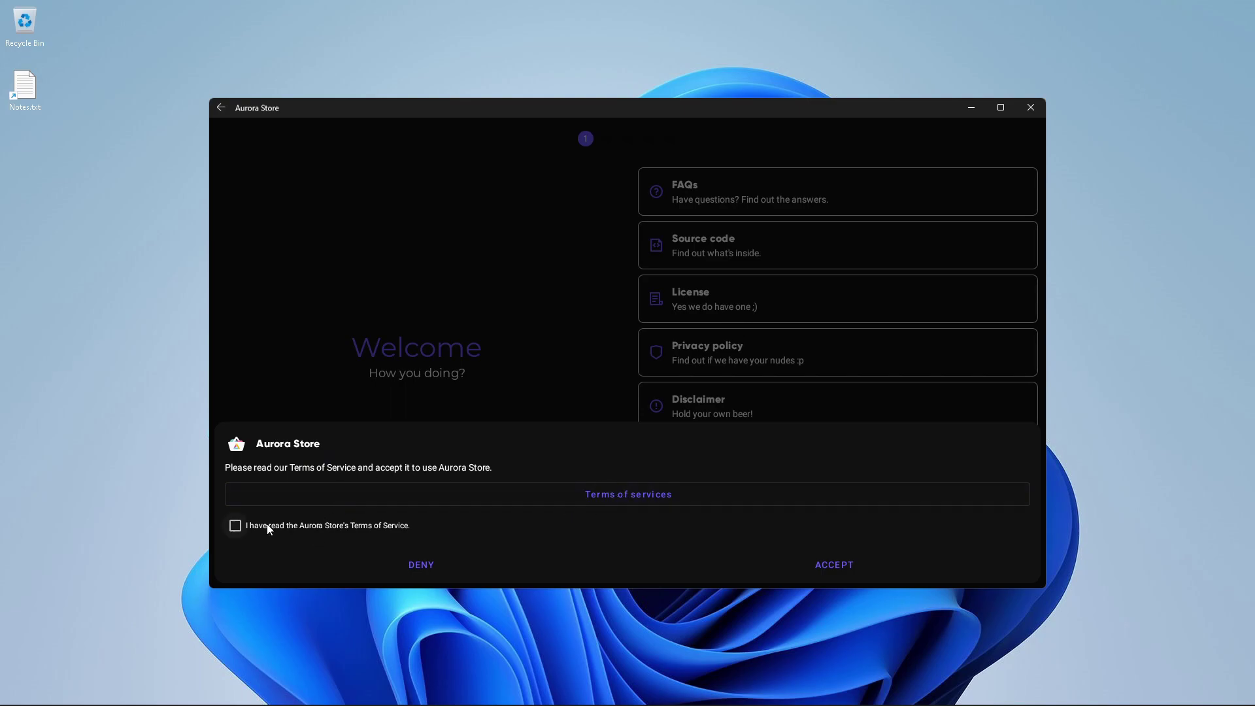
Accept Aurora Store's terms, keeping Session installer, System theme and default accent through setup
{"action": "left_click", "coordinate": [841, 566]}
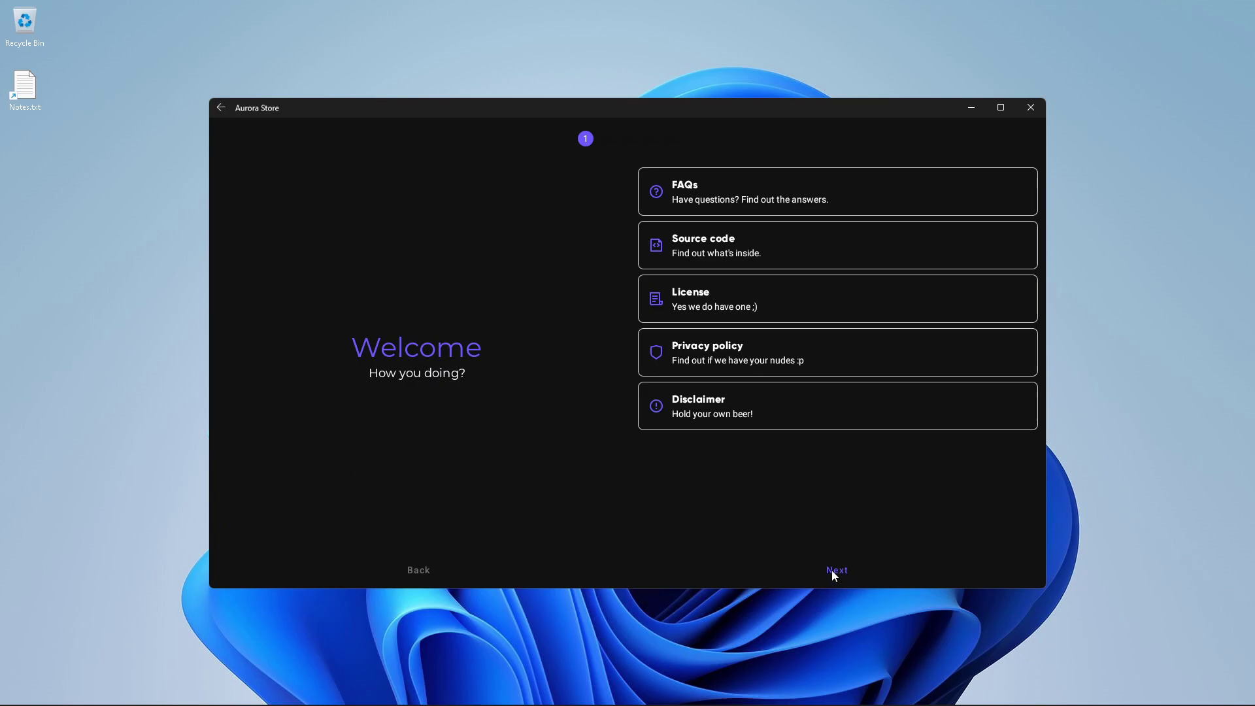
{"action": "left_click", "coordinate": [831, 571]}
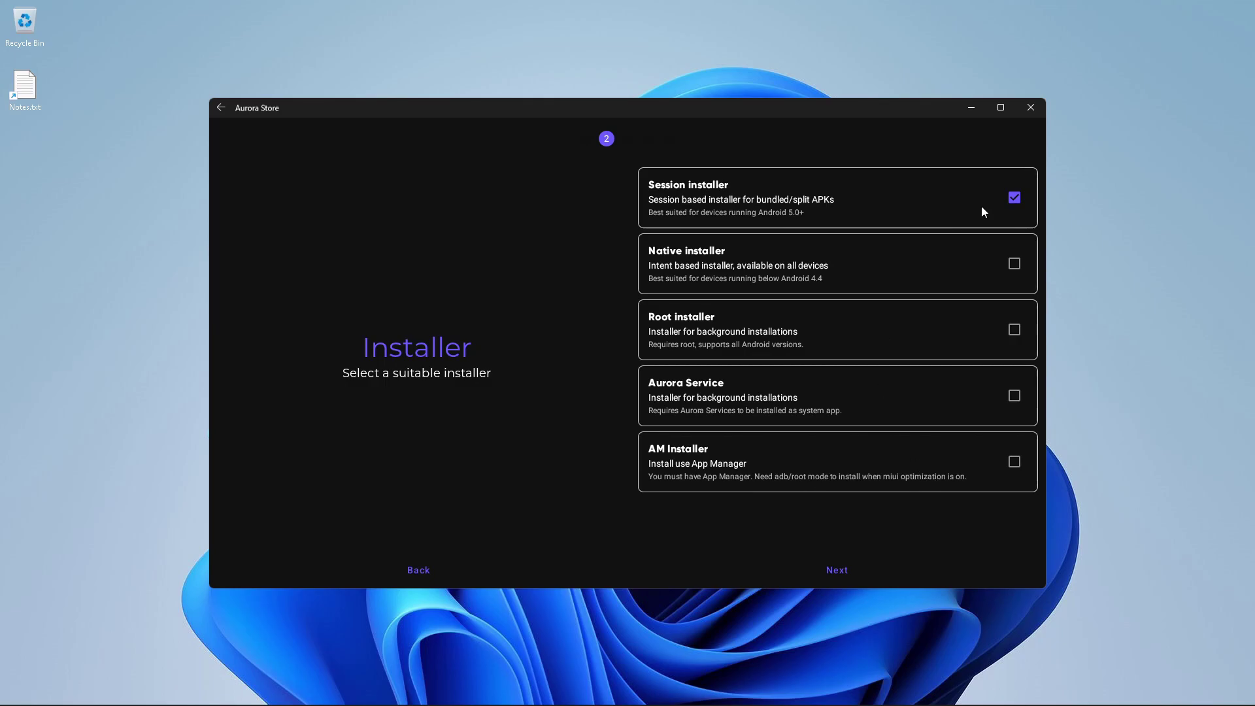
{"action": "left_click", "coordinate": [837, 570]}
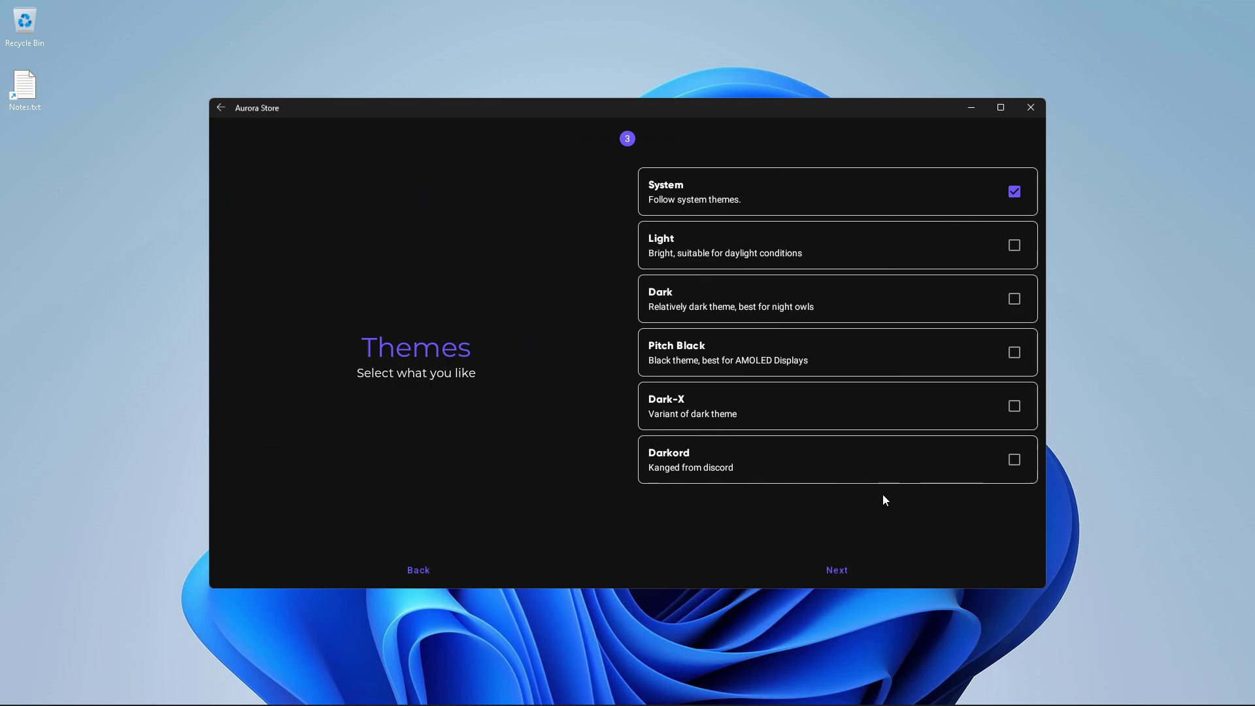
{"action": "left_click", "coordinate": [833, 574]}
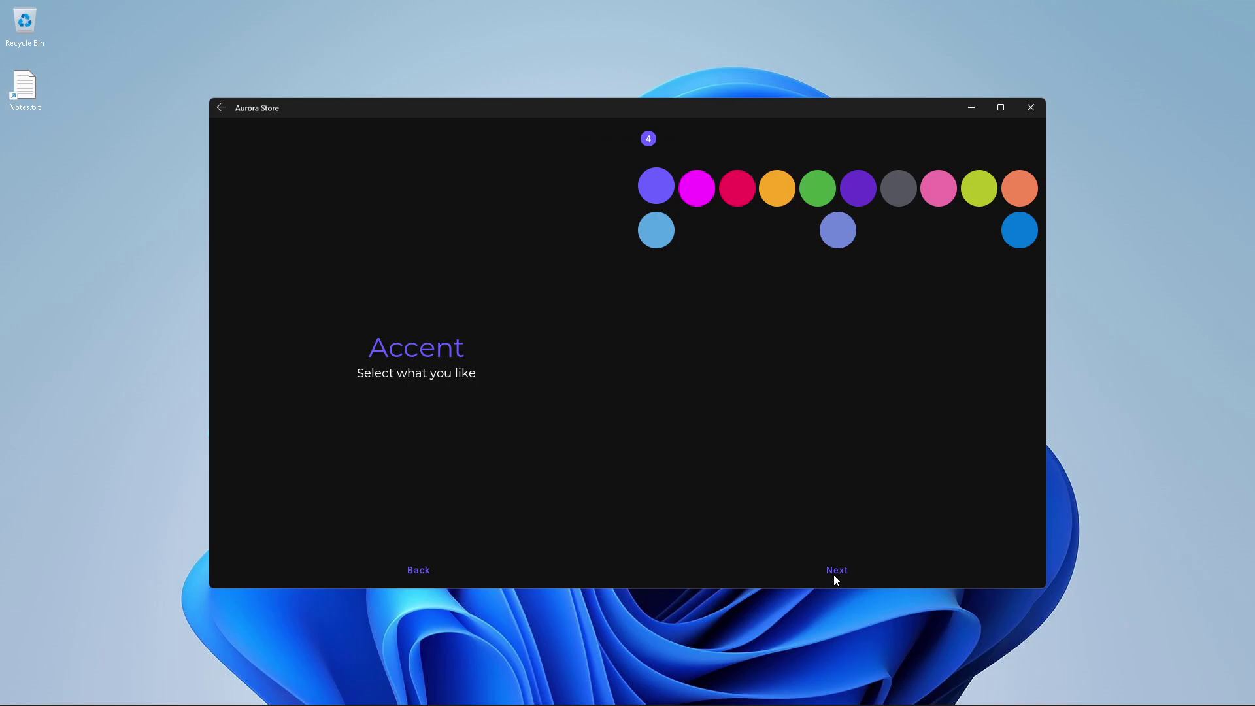
{"action": "left_click", "coordinate": [834, 573]}
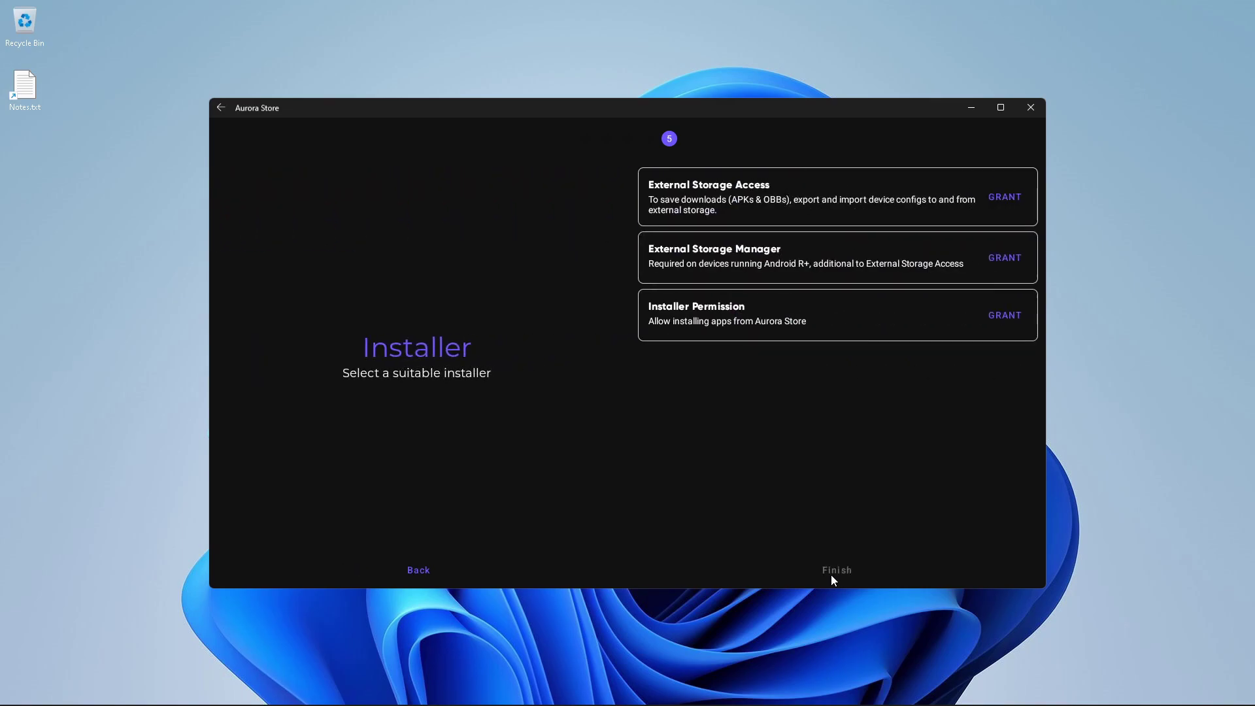
Grant Aurora Store photos and media access, all-files management, and permission to install apps from this source
{"action": "left_click", "coordinate": [1003, 196]}
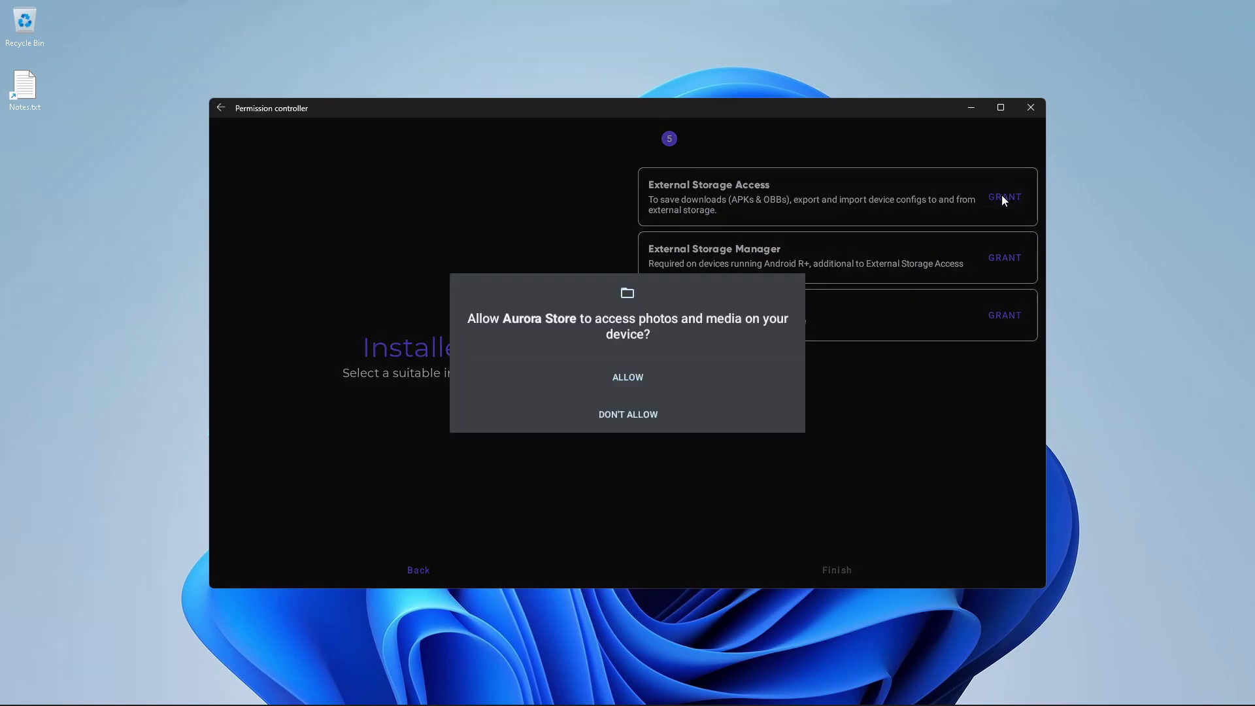
{"action": "left_click", "coordinate": [634, 379]}
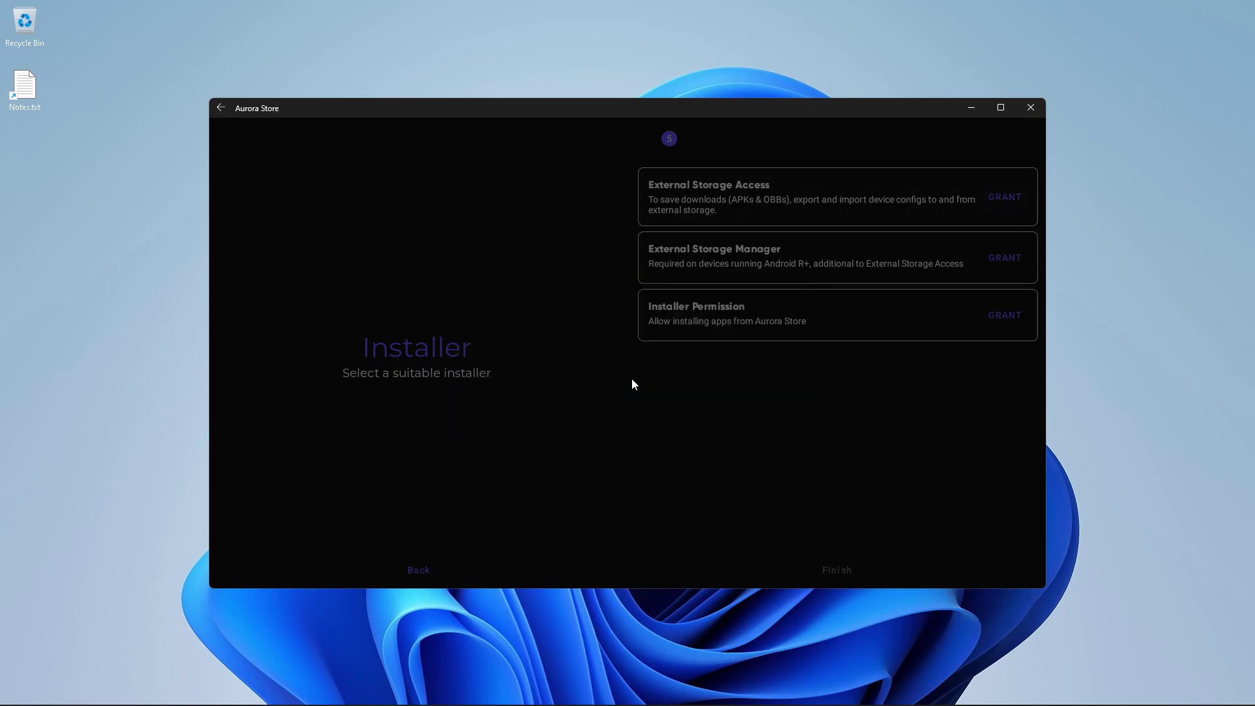
{"action": "left_click", "coordinate": [1001, 260]}
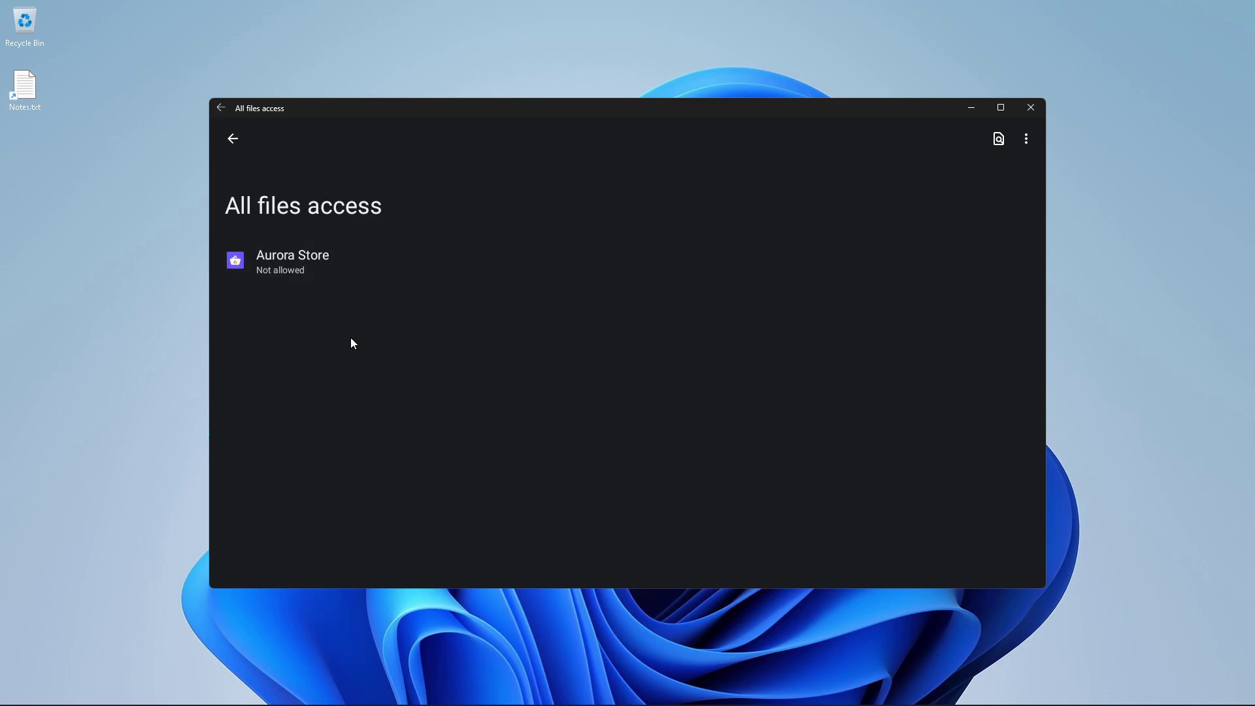
{"action": "left_click", "coordinate": [303, 270]}
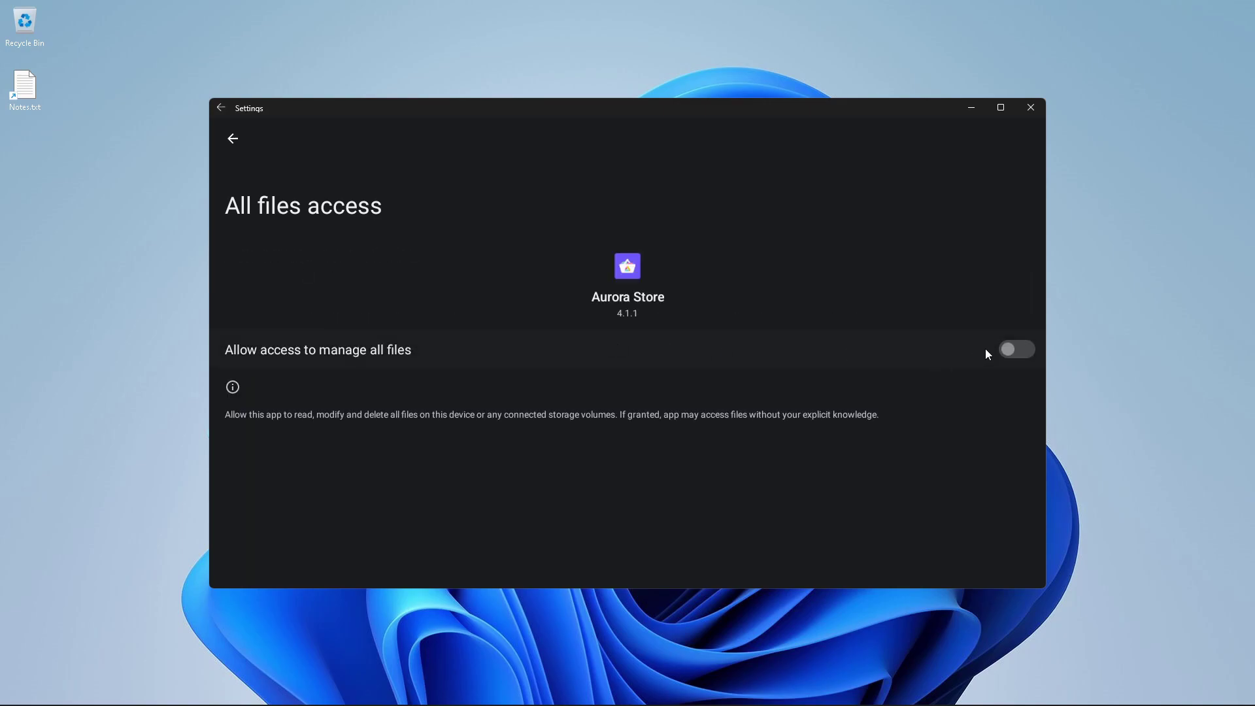
{"action": "key", "text": "Escape"}
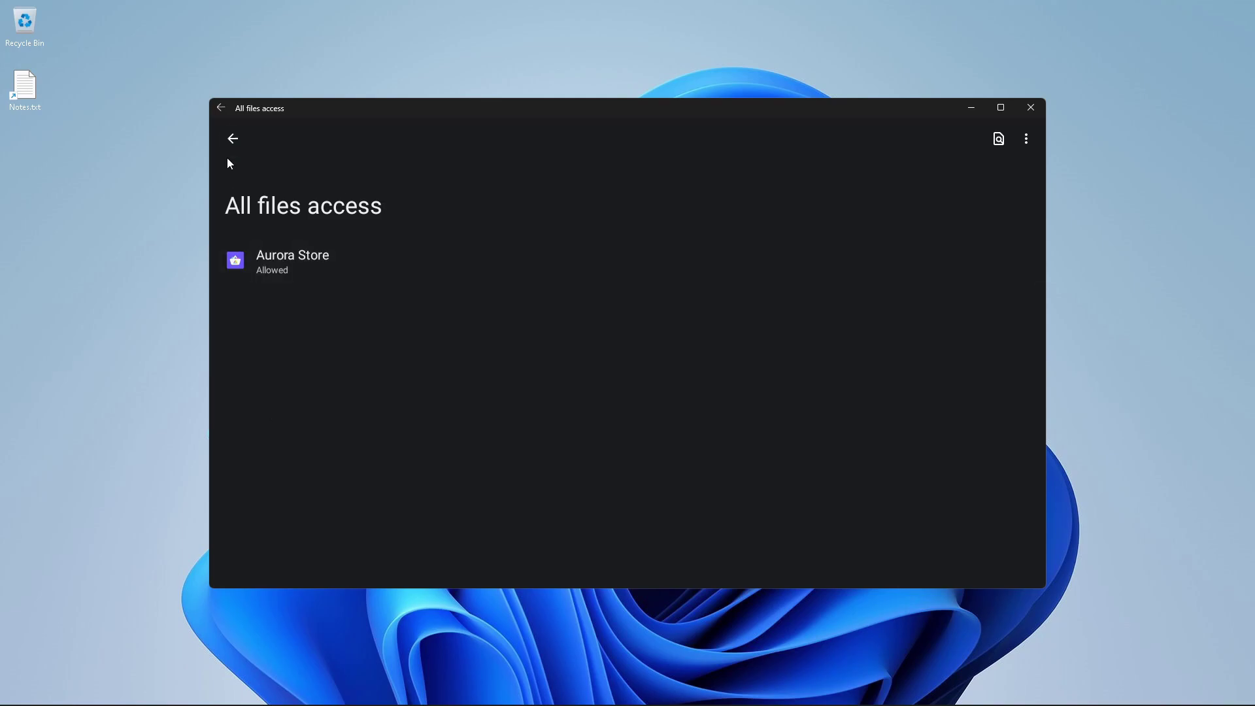
{"action": "left_click", "coordinate": [232, 139]}
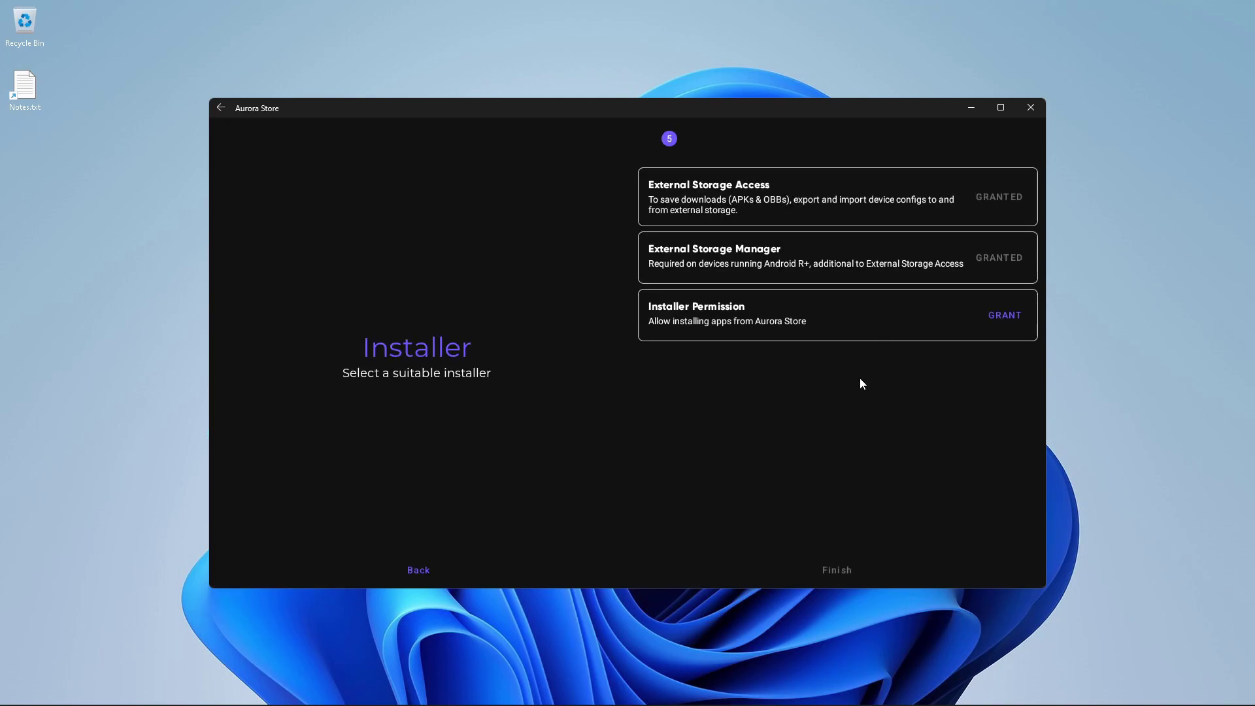
{"action": "left_click", "coordinate": [1002, 316]}
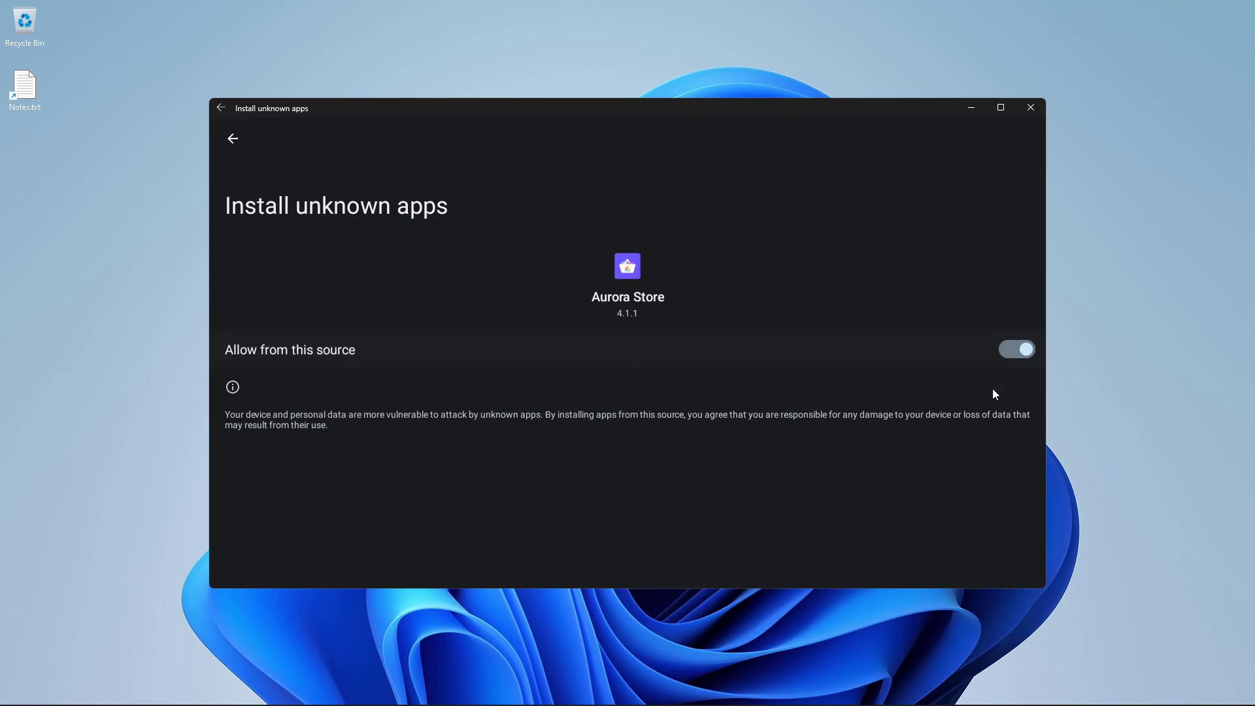
{"action": "left_click", "coordinate": [231, 139]}
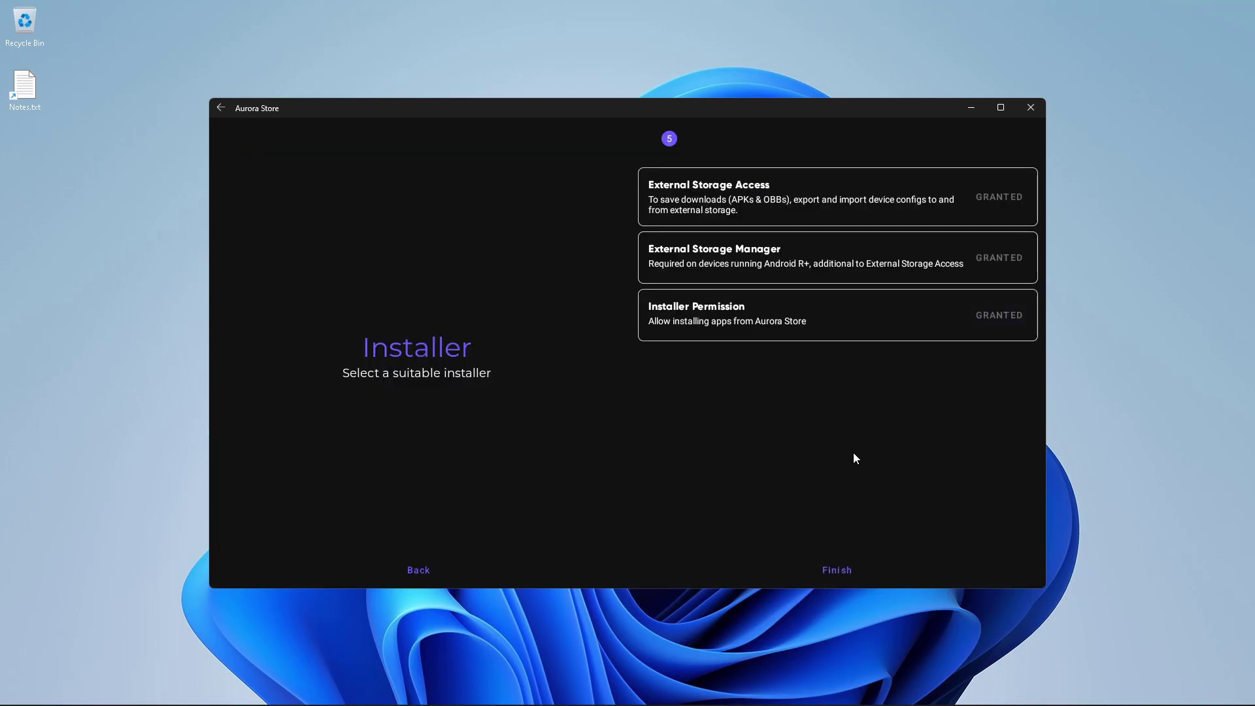
Finish the Aurora Store setup wizard, log in anonymously, and reload the Suggested for You row
{"action": "left_click", "coordinate": [831, 570]}
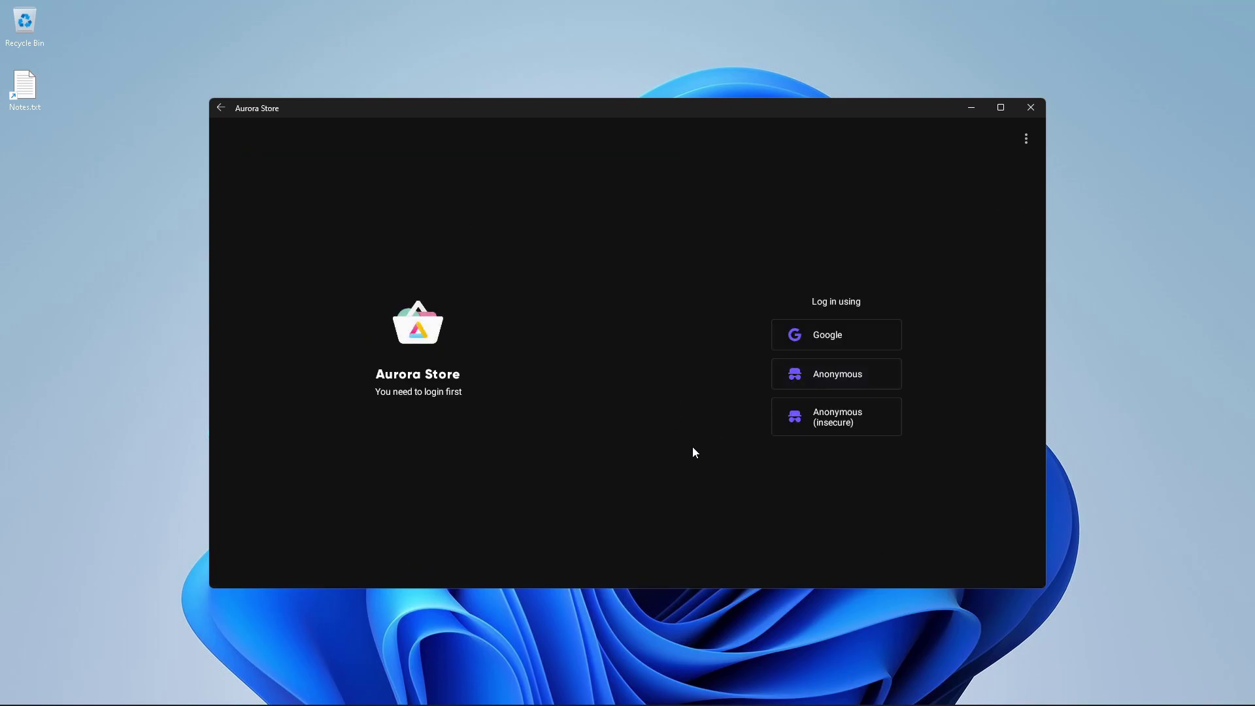
{"action": "left_click", "coordinate": [838, 372]}
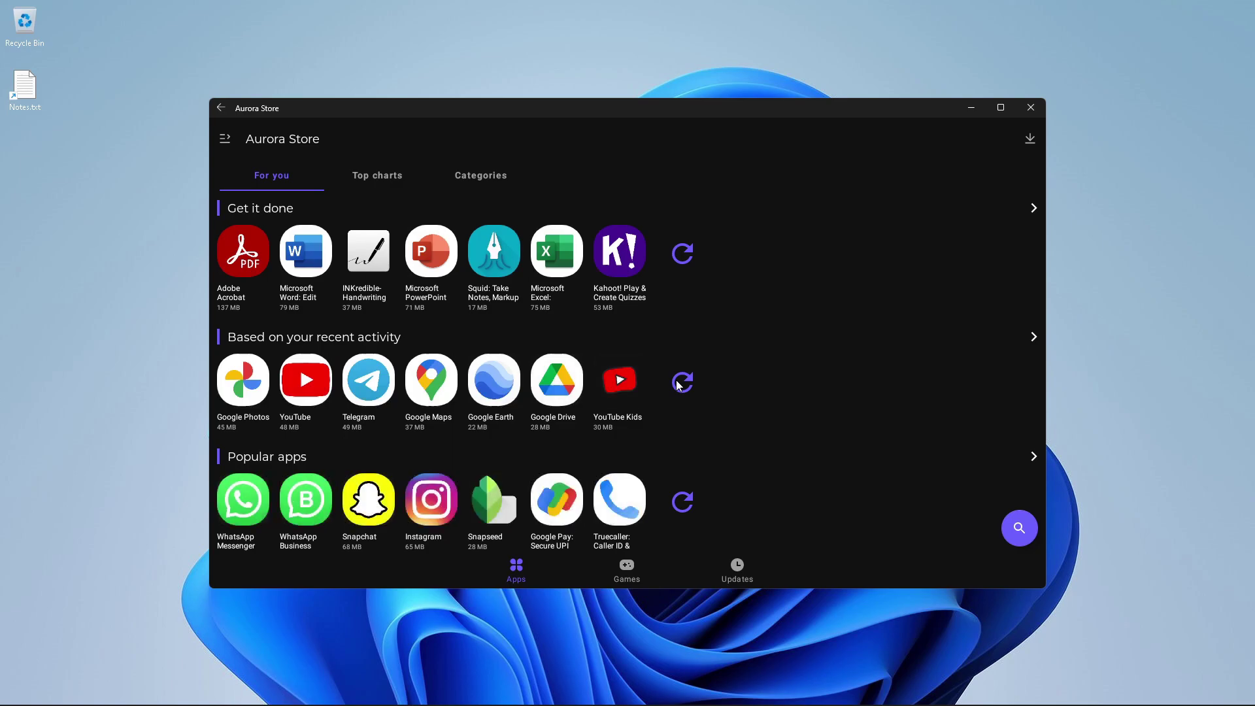
{"action": "left_click", "coordinate": [682, 382]}
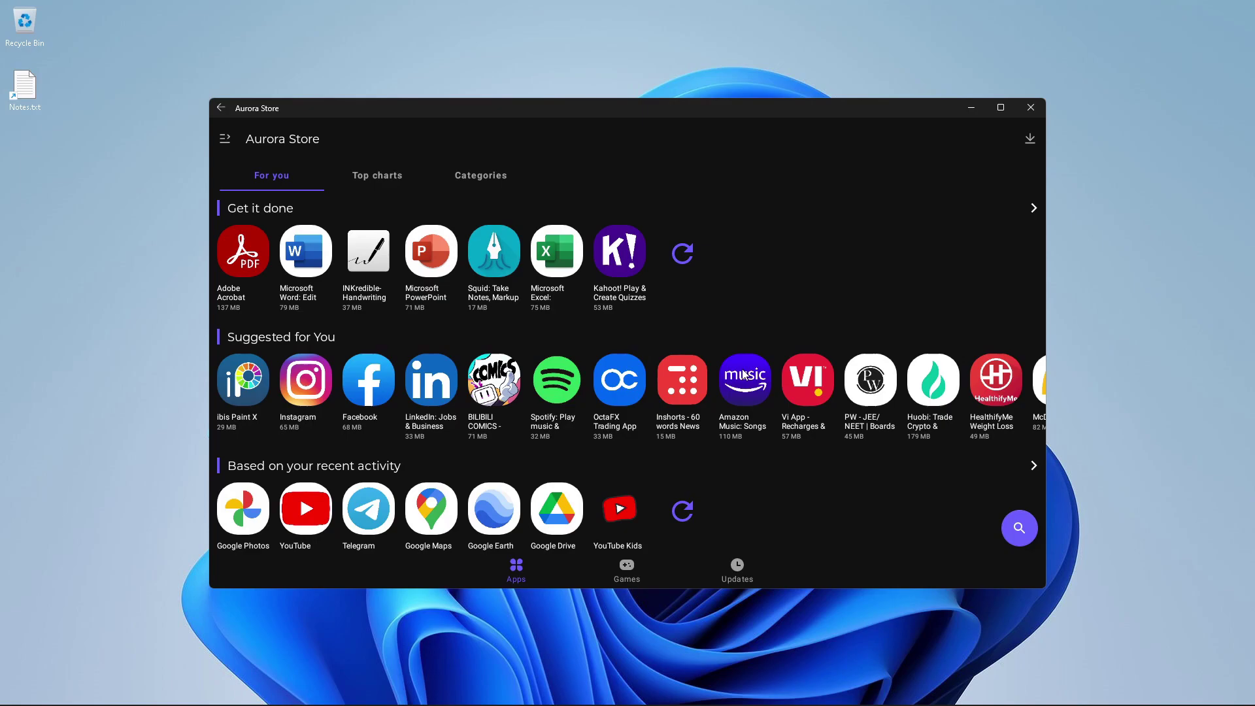
Scroll through the For you recommendations, including Tools & utilities and Communication apps
{"action": "scroll", "coordinate": [809, 480], "scroll_direction": "down", "scroll_amount": 1}
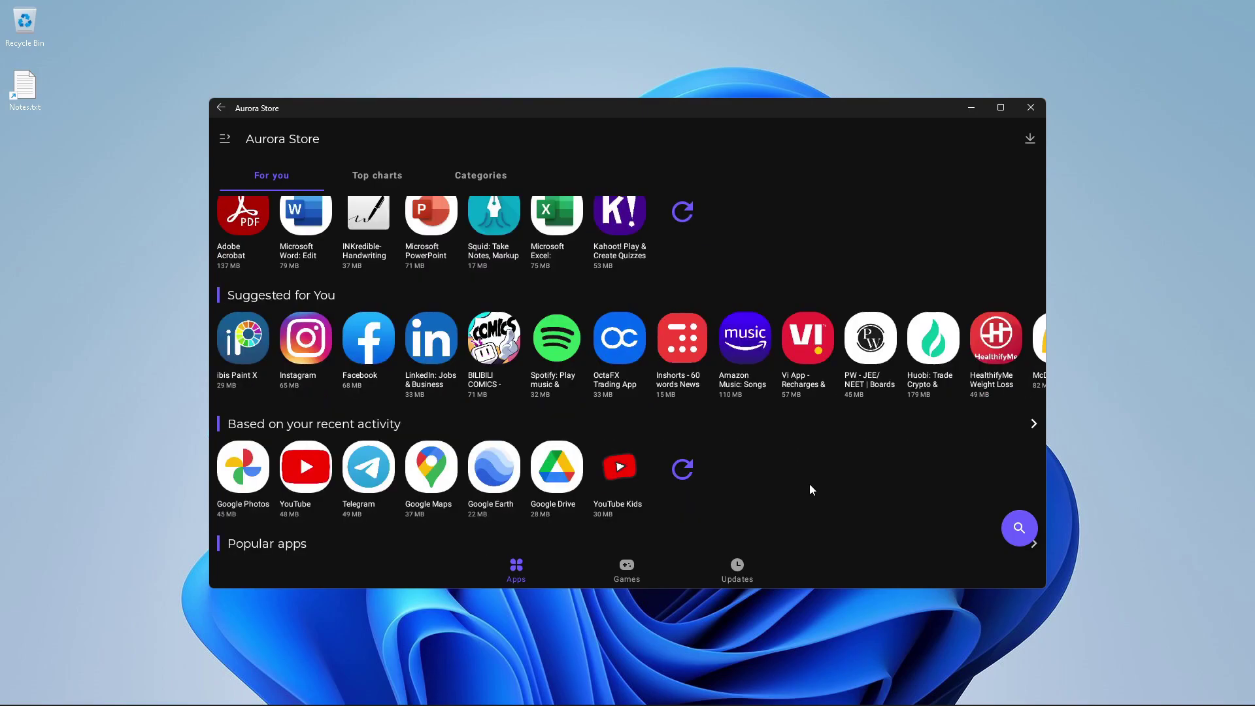
{"action": "scroll", "coordinate": [792, 500], "scroll_direction": "down", "scroll_amount": 10}
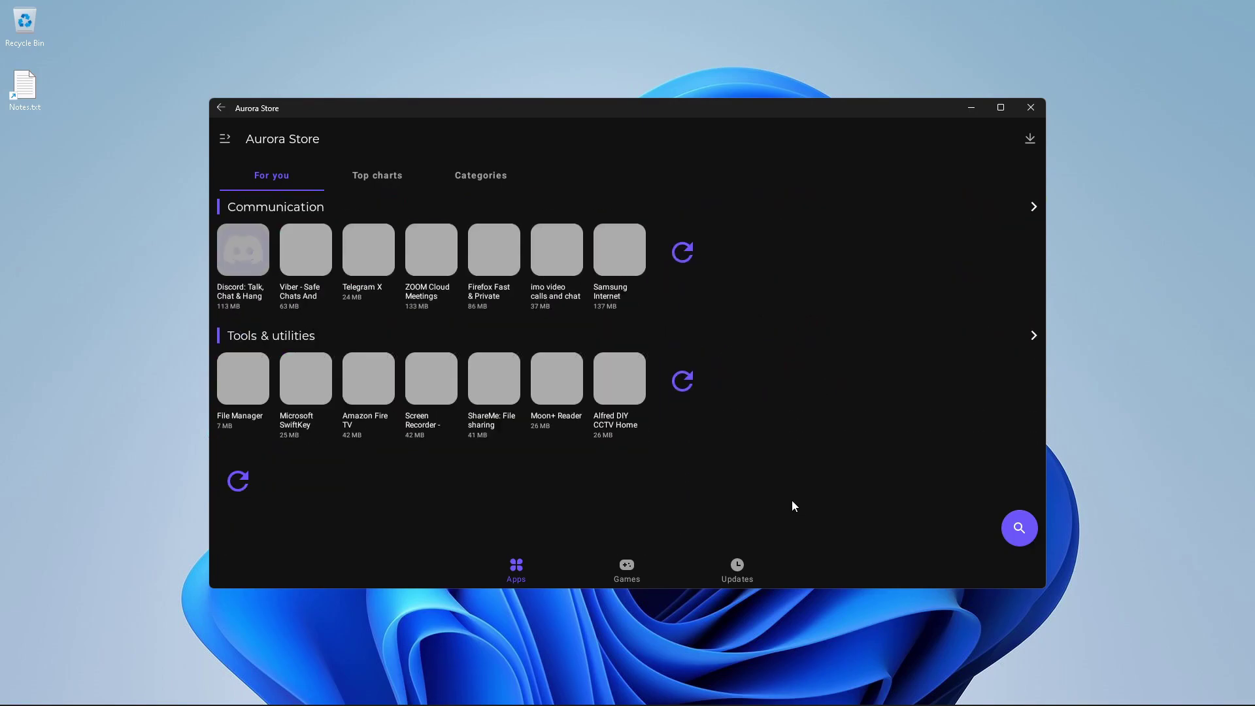
{"action": "scroll", "coordinate": [766, 456], "scroll_direction": "up", "scroll_amount": 6}
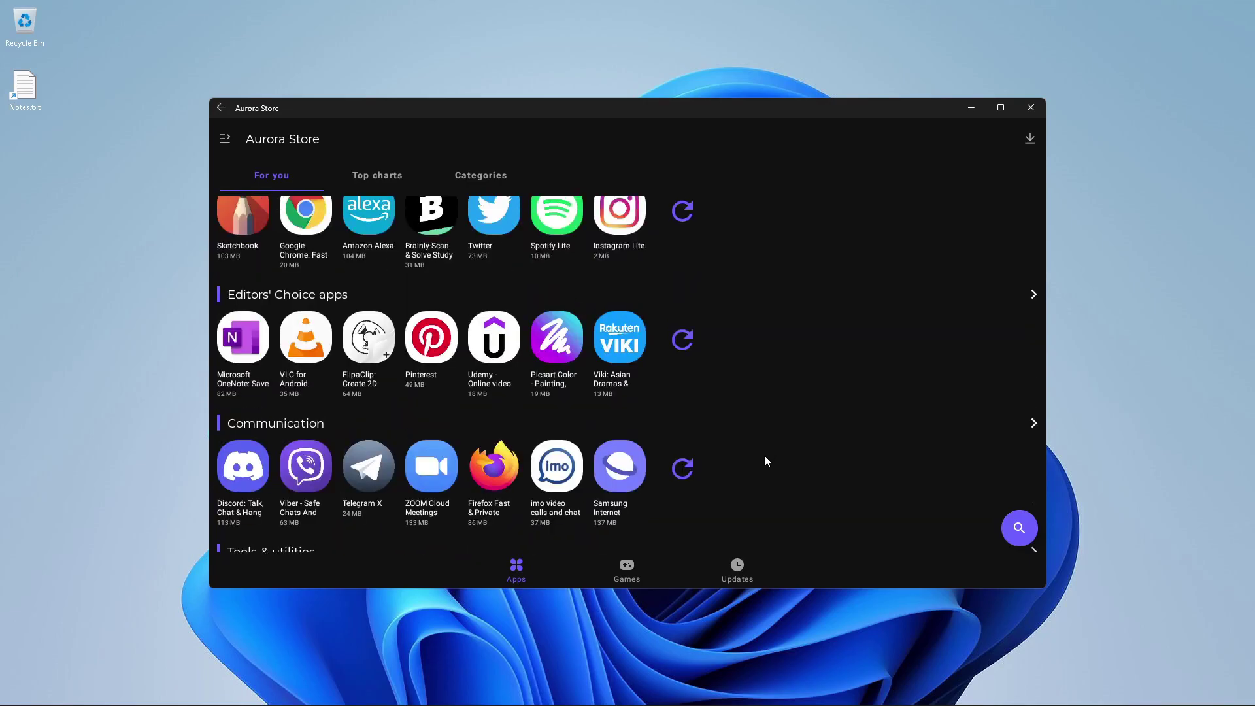
{"action": "scroll", "coordinate": [765, 461], "scroll_direction": "up", "scroll_amount": 10}
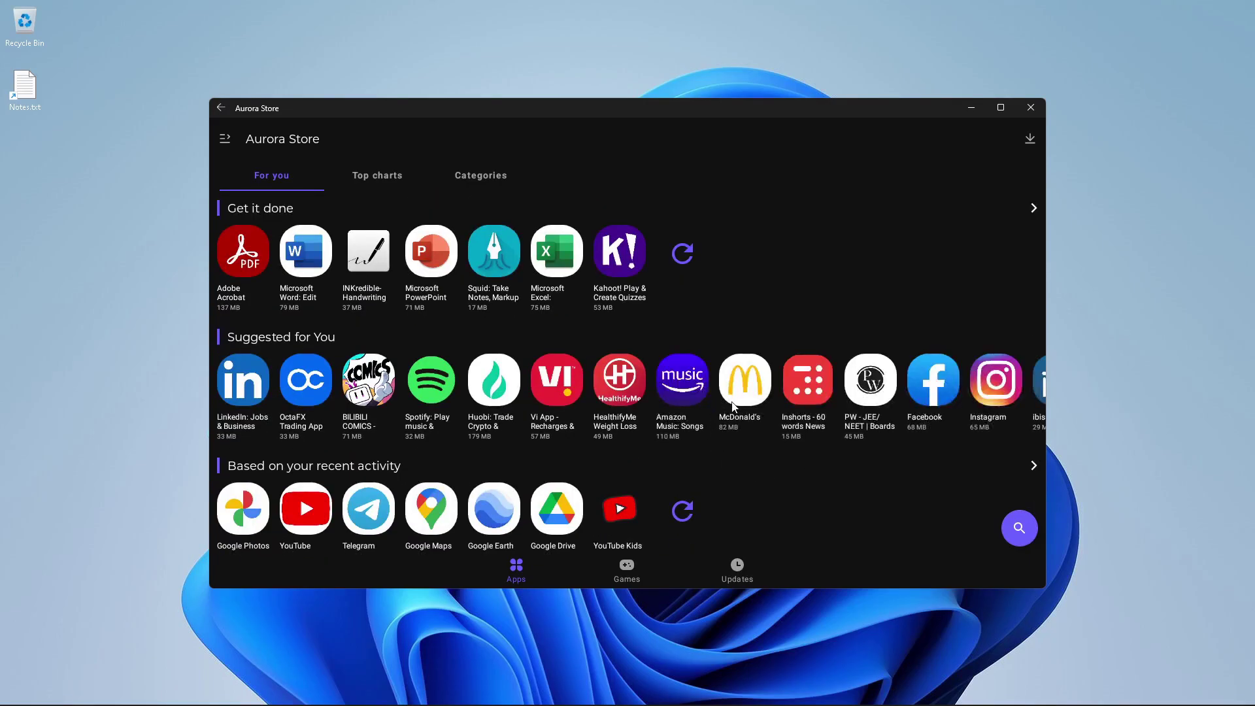
{"action": "scroll", "coordinate": [575, 320], "scroll_direction": "down", "scroll_amount": 15}
{"action": "scroll", "coordinate": [430, 234], "scroll_direction": "up", "scroll_amount": 15}
{"action": "scroll", "coordinate": [816, 351], "scroll_direction": "down", "scroll_amount": 3}
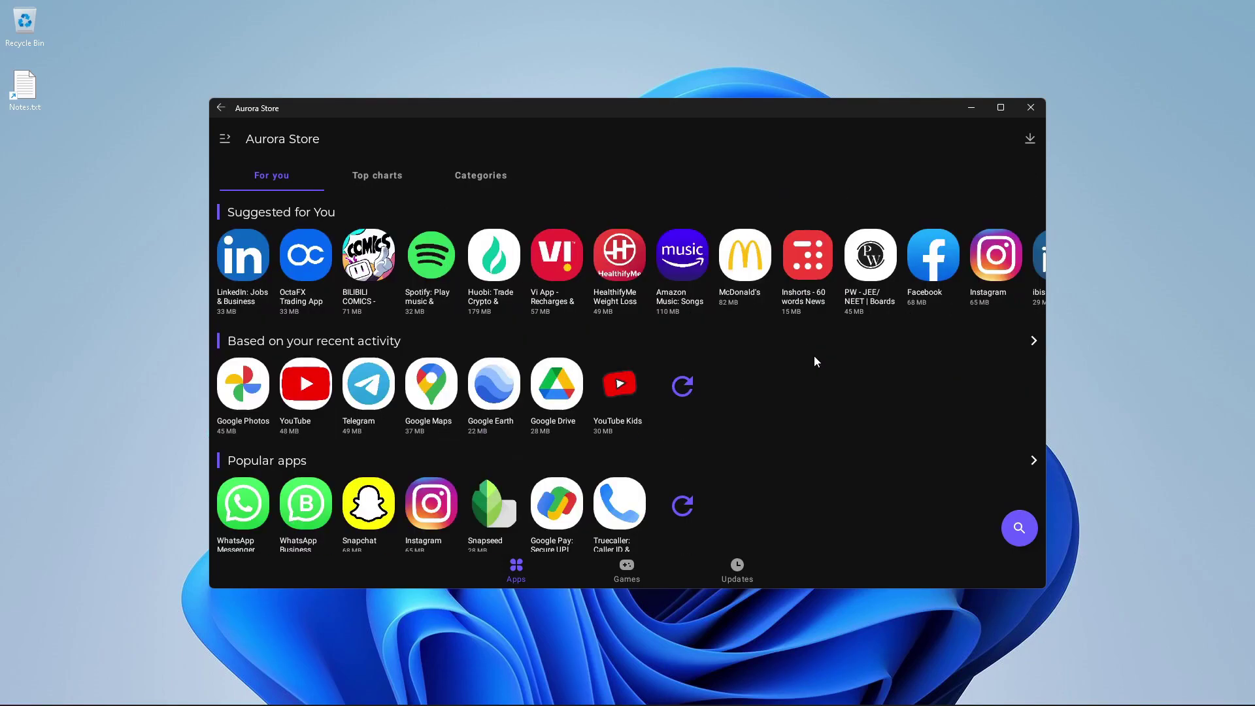
{"action": "scroll", "coordinate": [815, 373], "scroll_direction": "down", "scroll_amount": 5}
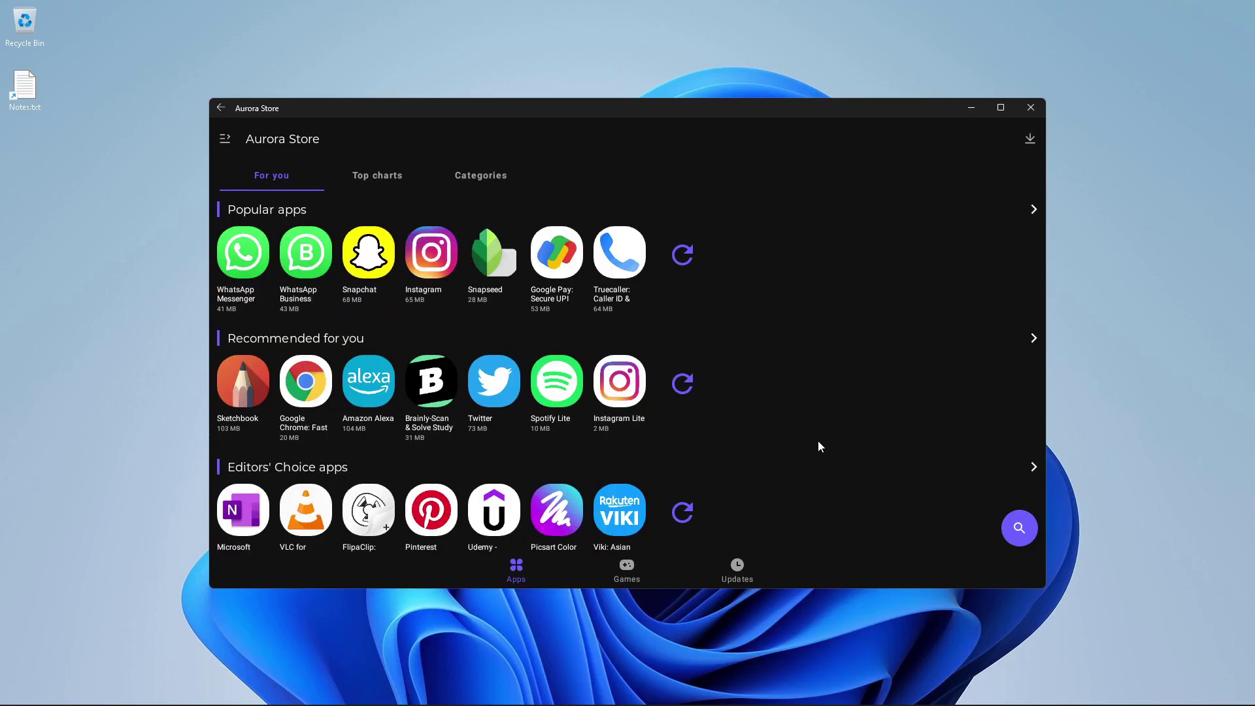
{"action": "scroll", "coordinate": [814, 450], "scroll_direction": "down", "scroll_amount": 9}
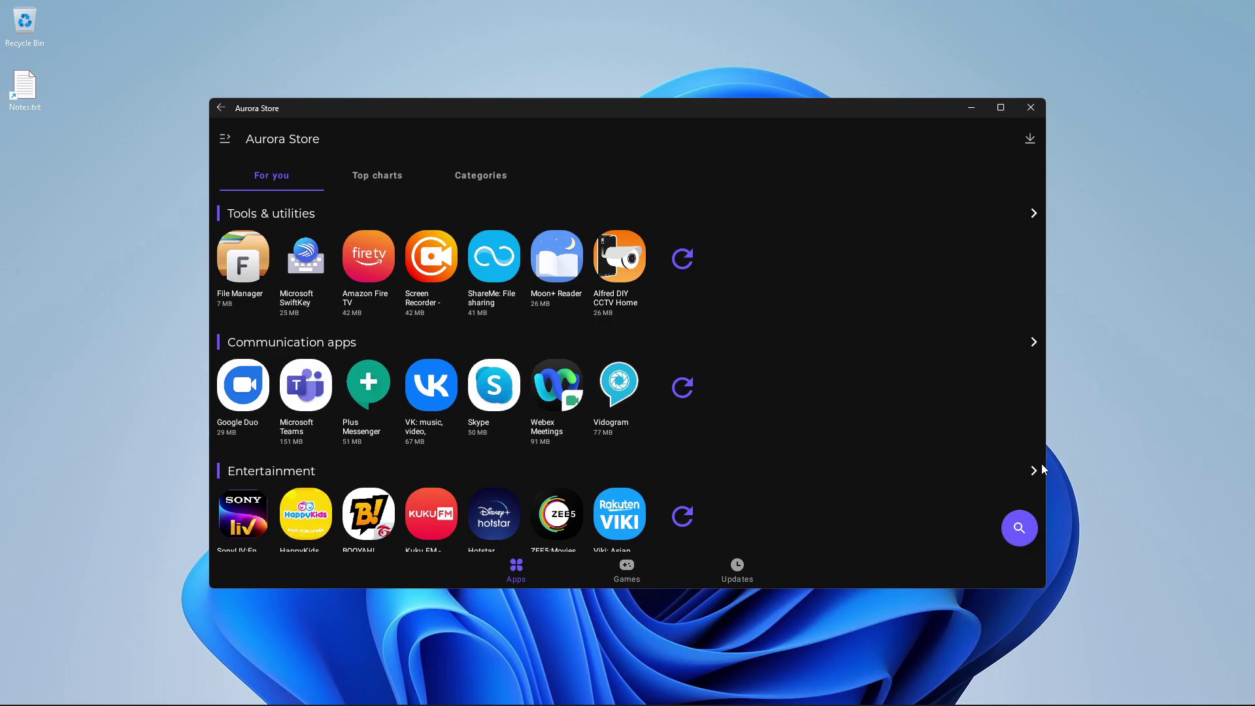
Find Farming Simulator 14, install it through the Package installer, and launch FS 14
{"action": "left_click", "coordinate": [1021, 534]}
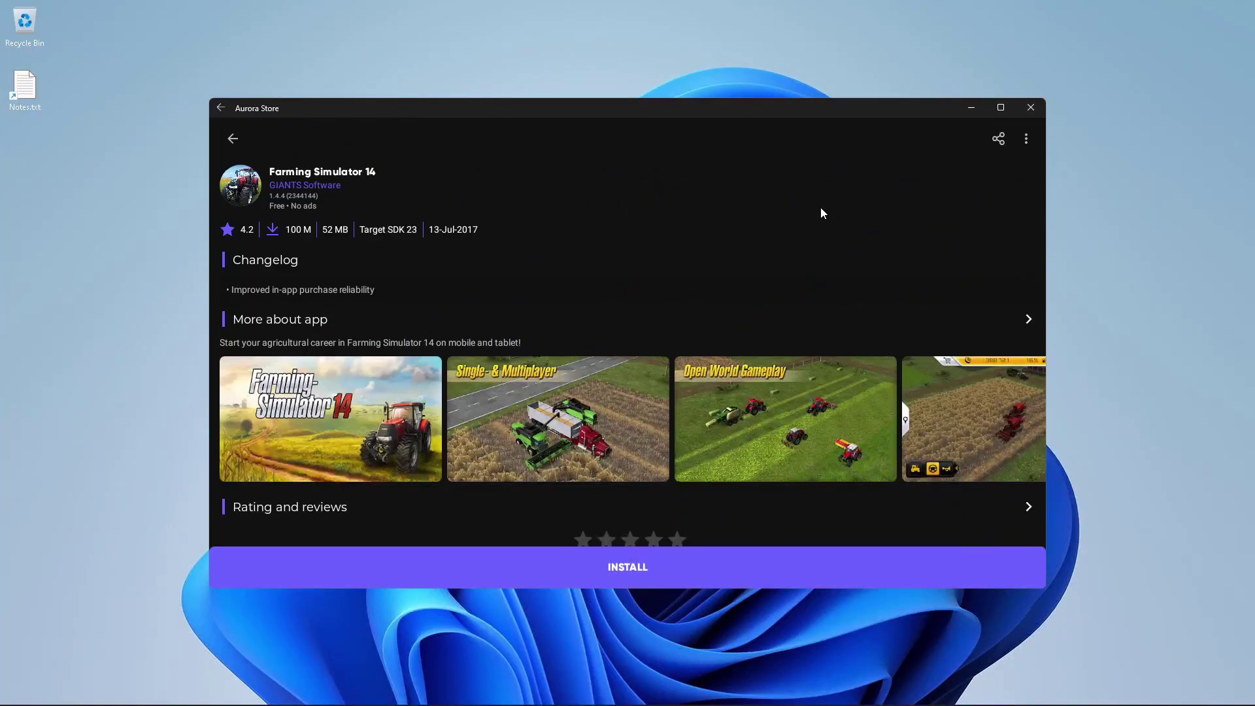
{"action": "left_click", "coordinate": [629, 575]}
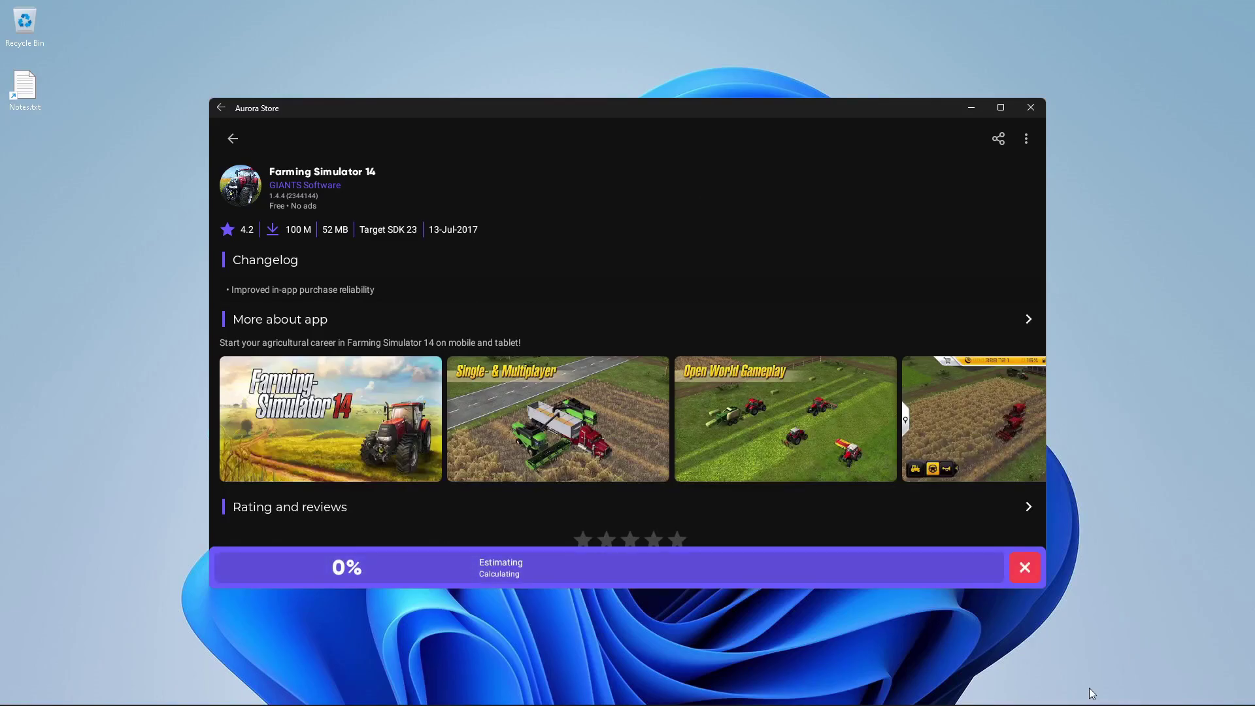
{"action": "left_click", "coordinate": [1106, 690]}
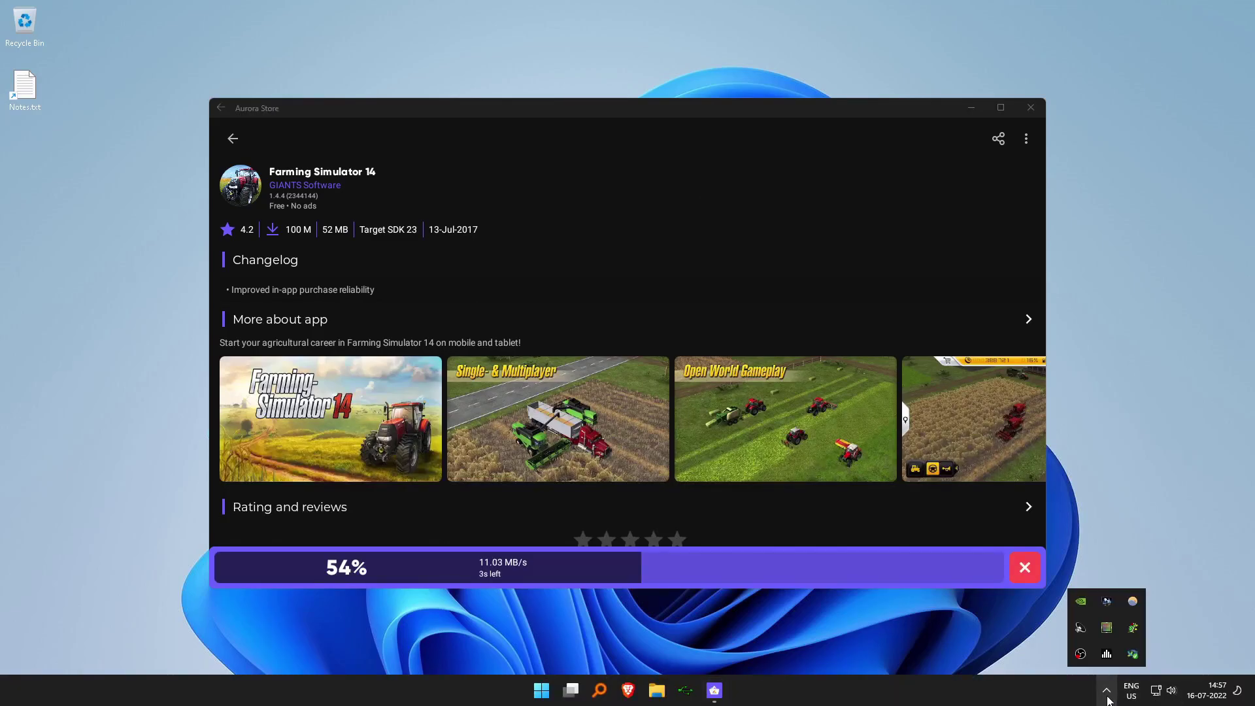
{"action": "left_click", "coordinate": [1167, 327]}
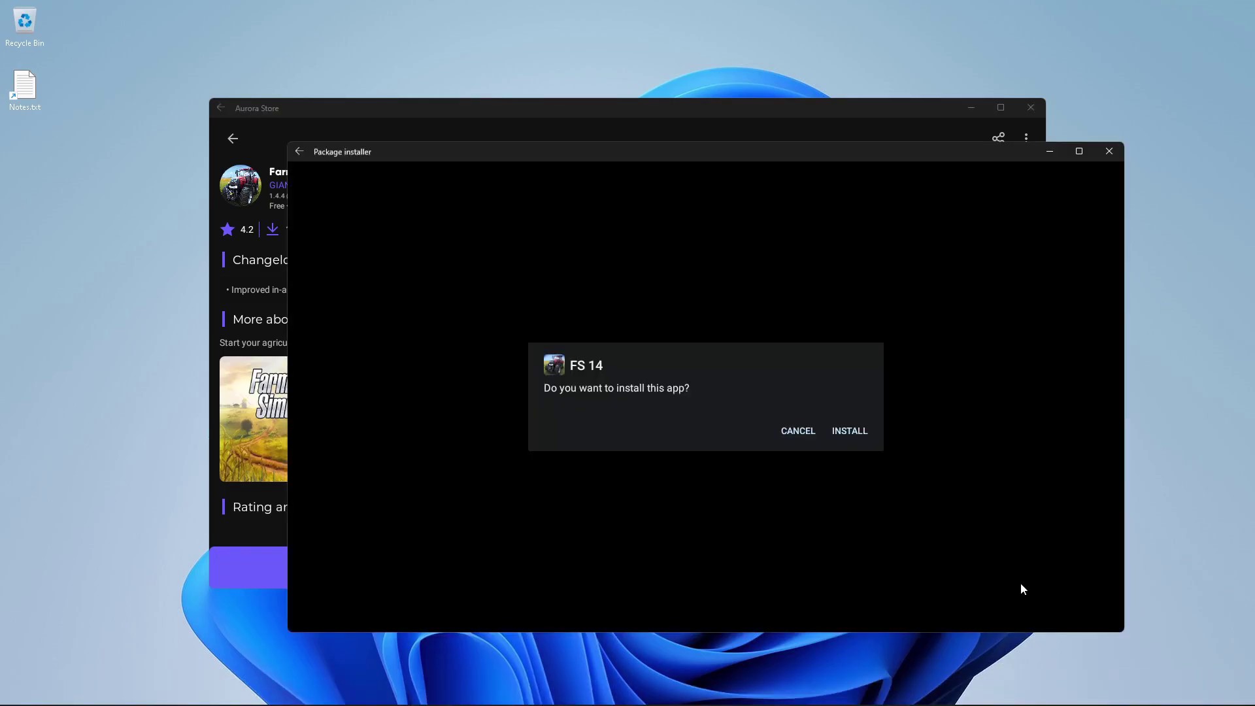
{"action": "left_click", "coordinate": [849, 431]}
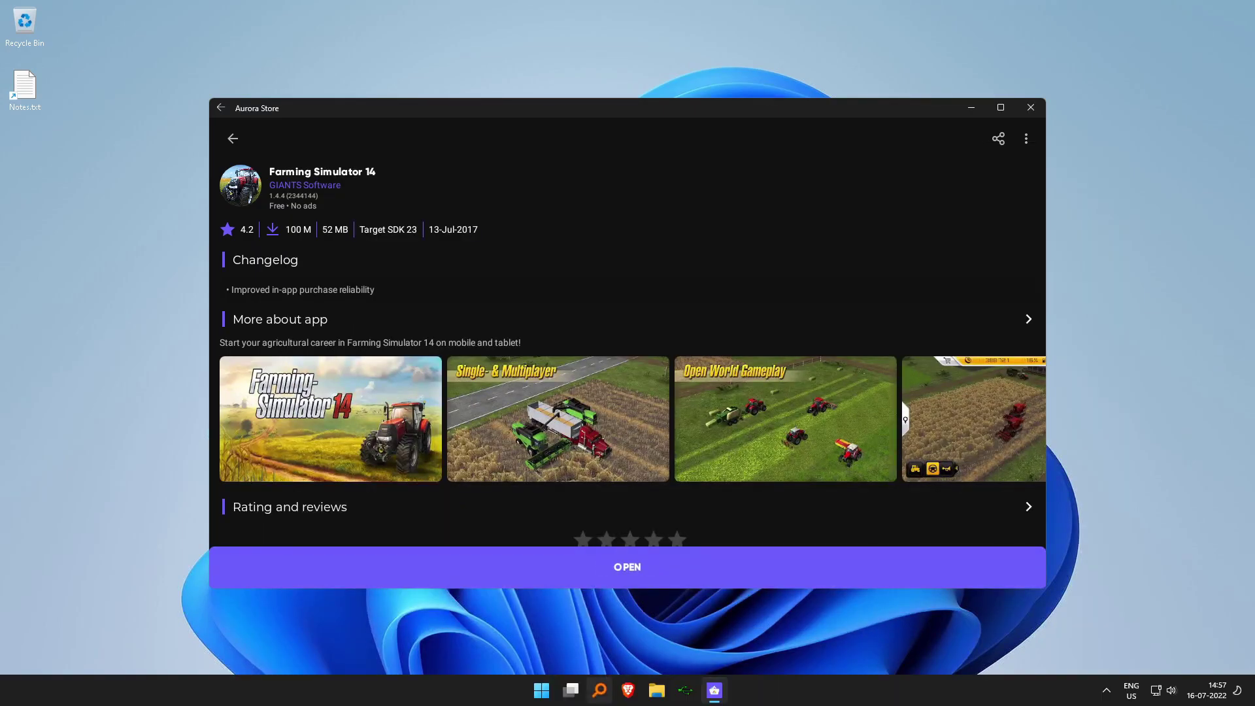
{"action": "left_click", "coordinate": [622, 579]}
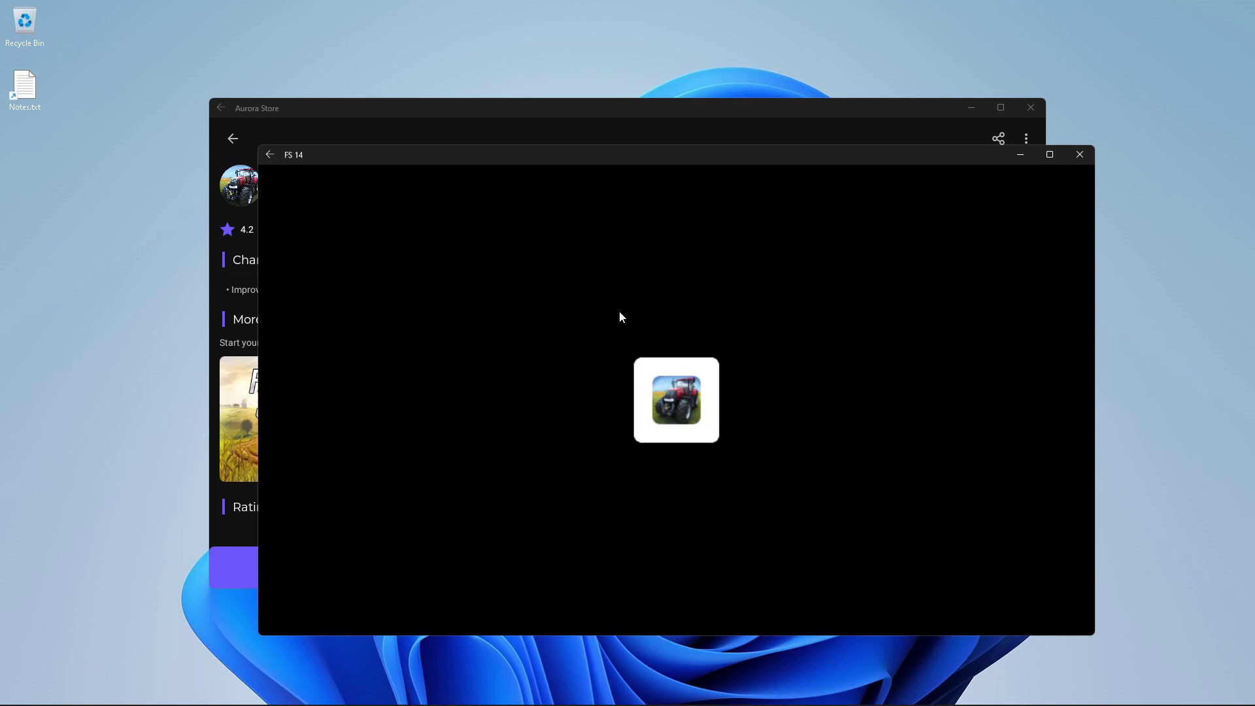
Decline the Getting Started guide and maximize the Farming Simulator 14 window
{"action": "left_click", "coordinate": [970, 109]}
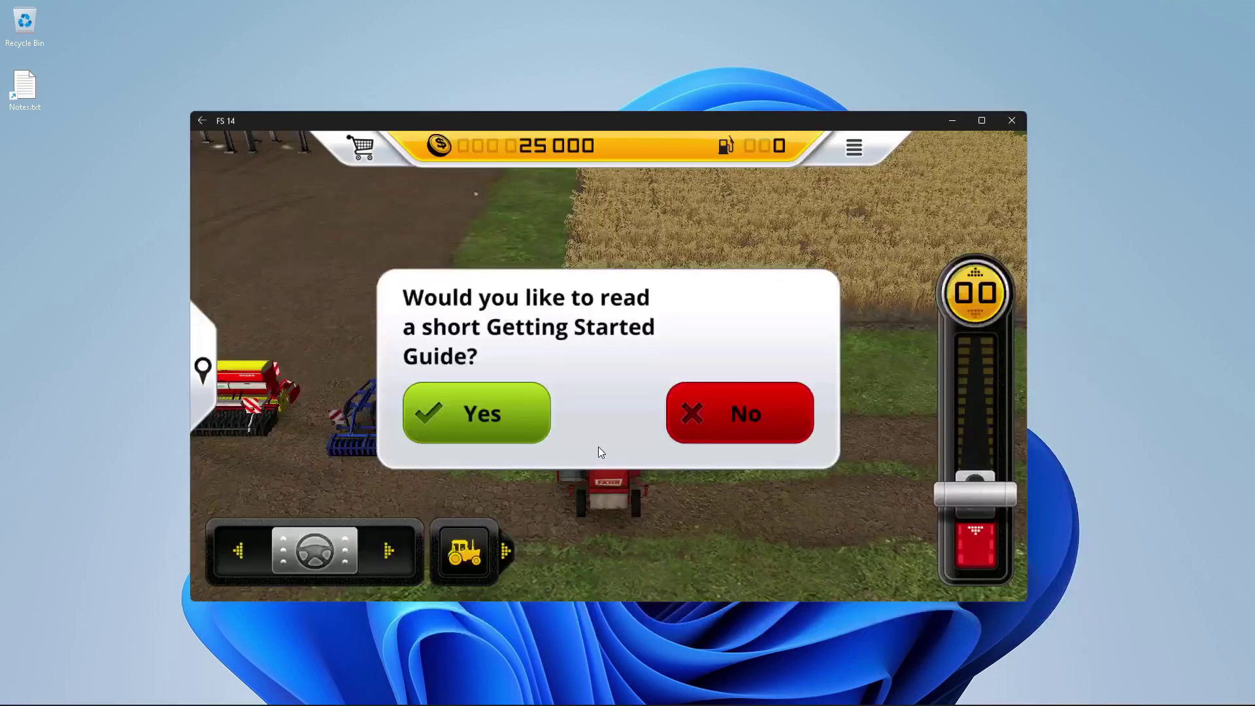
{"action": "left_click", "coordinate": [734, 426]}
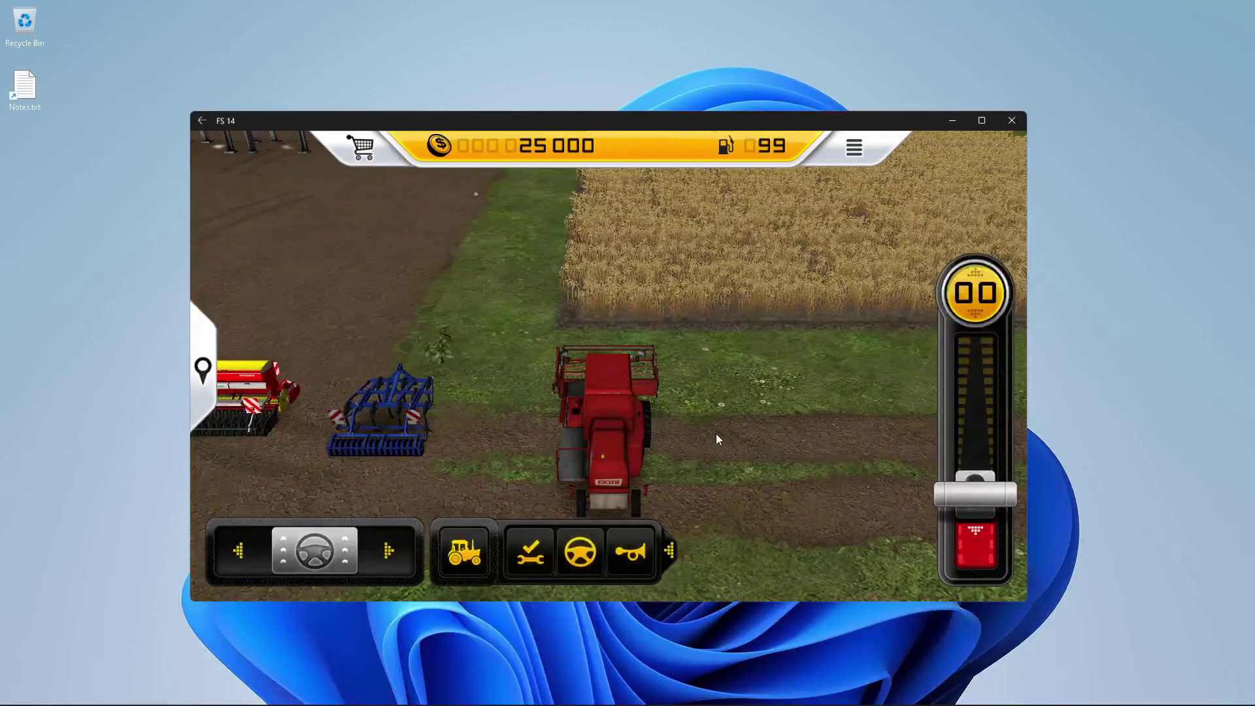
{"action": "left_click", "coordinate": [980, 123]}
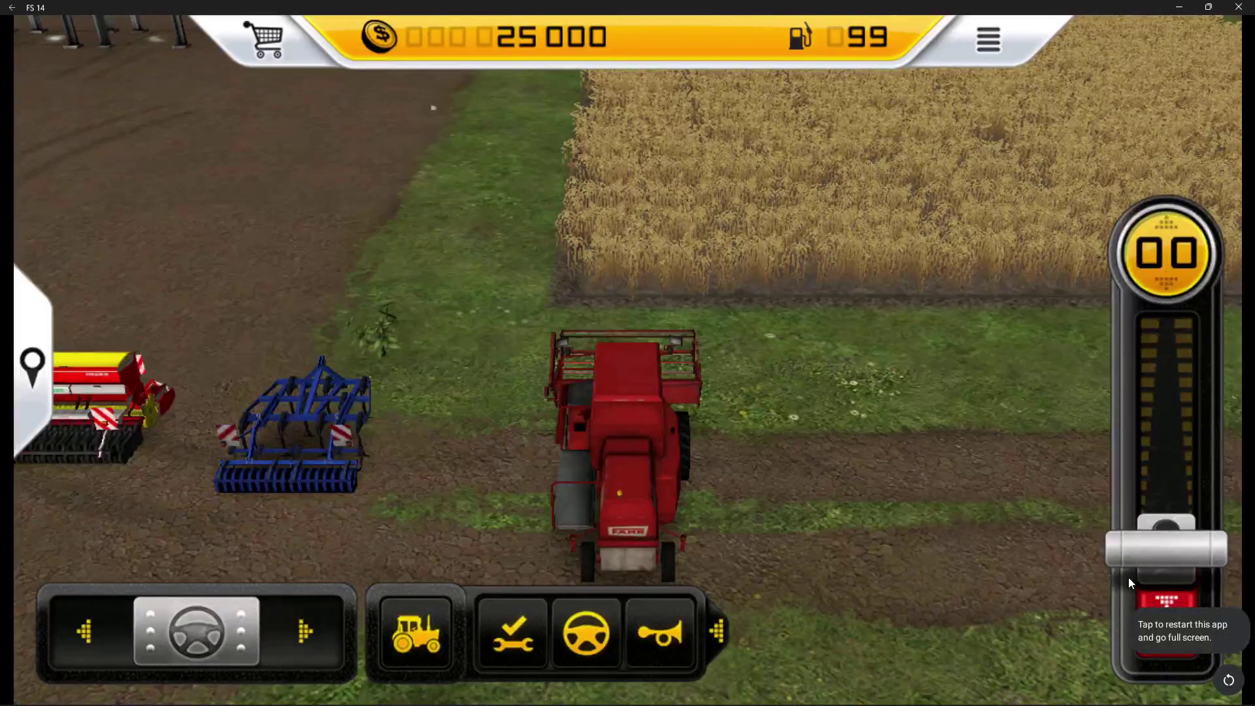
Drive the combine forward with the throttle slider, slow it down, and switch to wheel steering
{"action": "left_click_drag", "start_coordinate": [1150, 554], "coordinate": [1143, 418]}
{"action": "left_click_drag", "start_coordinate": [1069, 446], "coordinate": [1071, 495]}
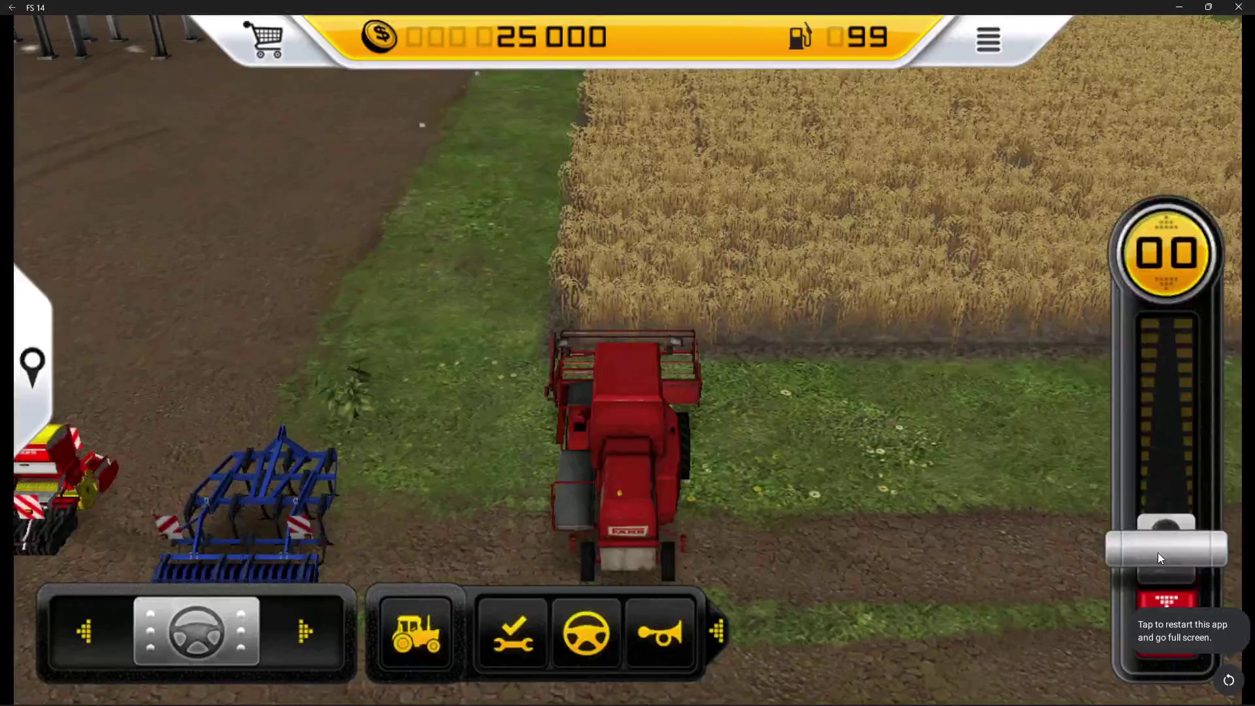
{"action": "left_click_drag", "start_coordinate": [1171, 569], "coordinate": [1159, 310]}
{"action": "left_click_drag", "start_coordinate": [990, 324], "coordinate": [462, 637]}
{"action": "left_click", "coordinate": [583, 637]}
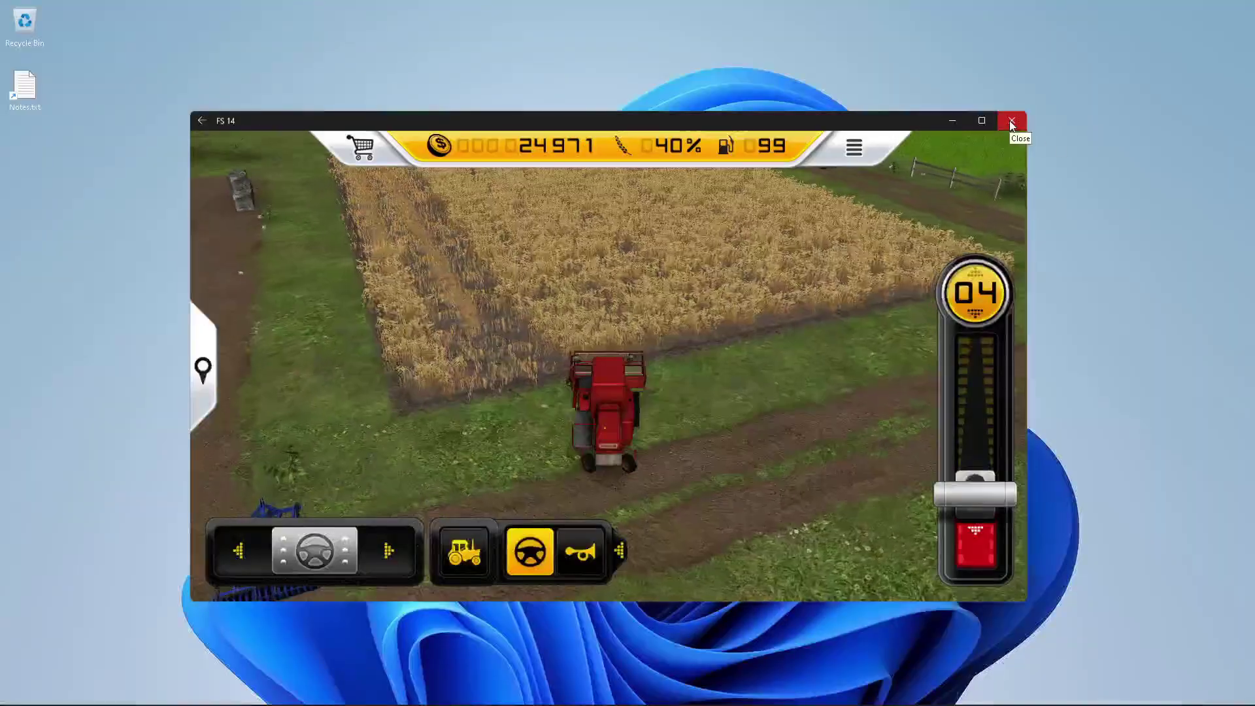
Close Farming Simulator 14 and the Aurora Store window
{"action": "left_click", "coordinate": [1010, 123]}
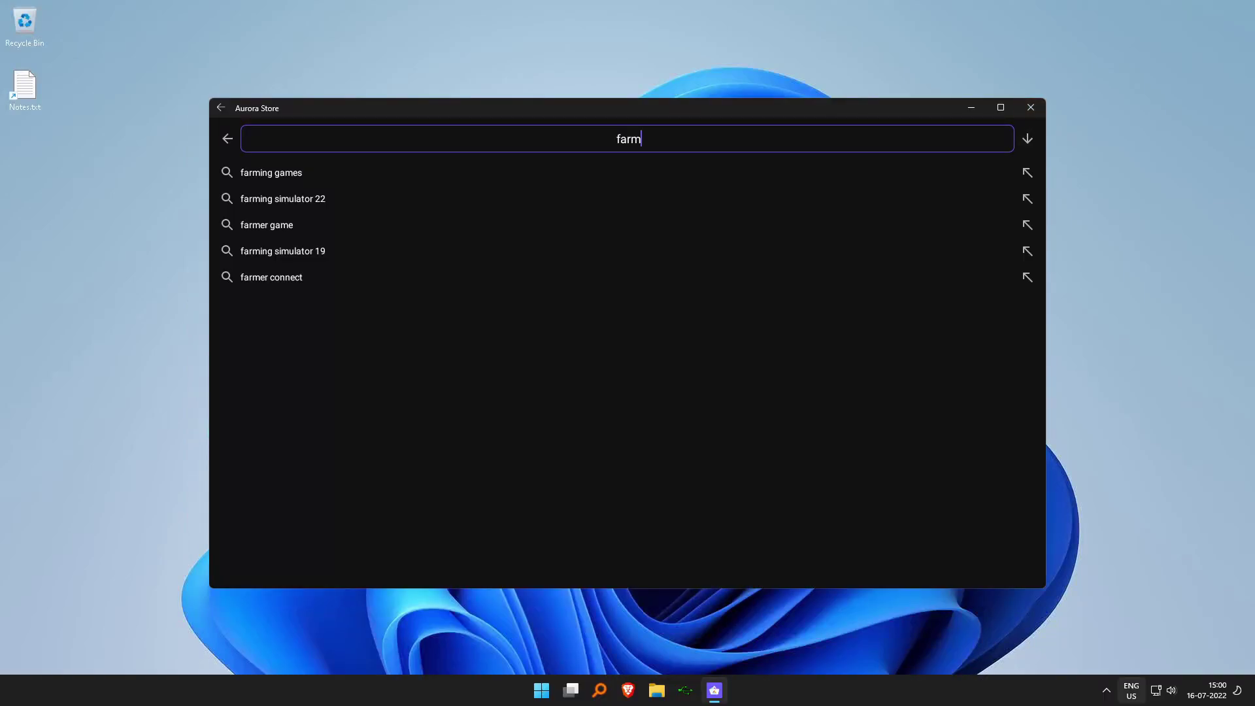
{"action": "key", "text": "alt+F4"}
{"action": "left_click", "coordinate": [1106, 689]}
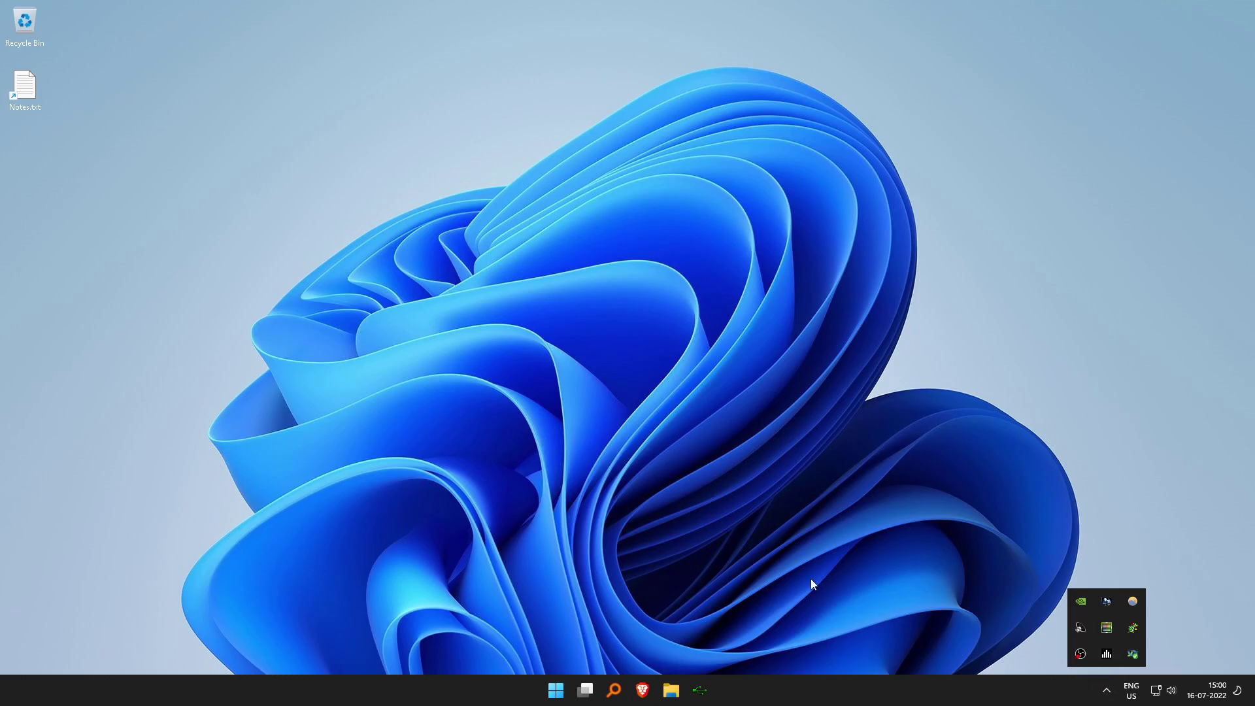
Relaunch Aurora Store by searching 'aurora Store' from the Start menu
{"action": "left_click", "coordinate": [555, 689]}
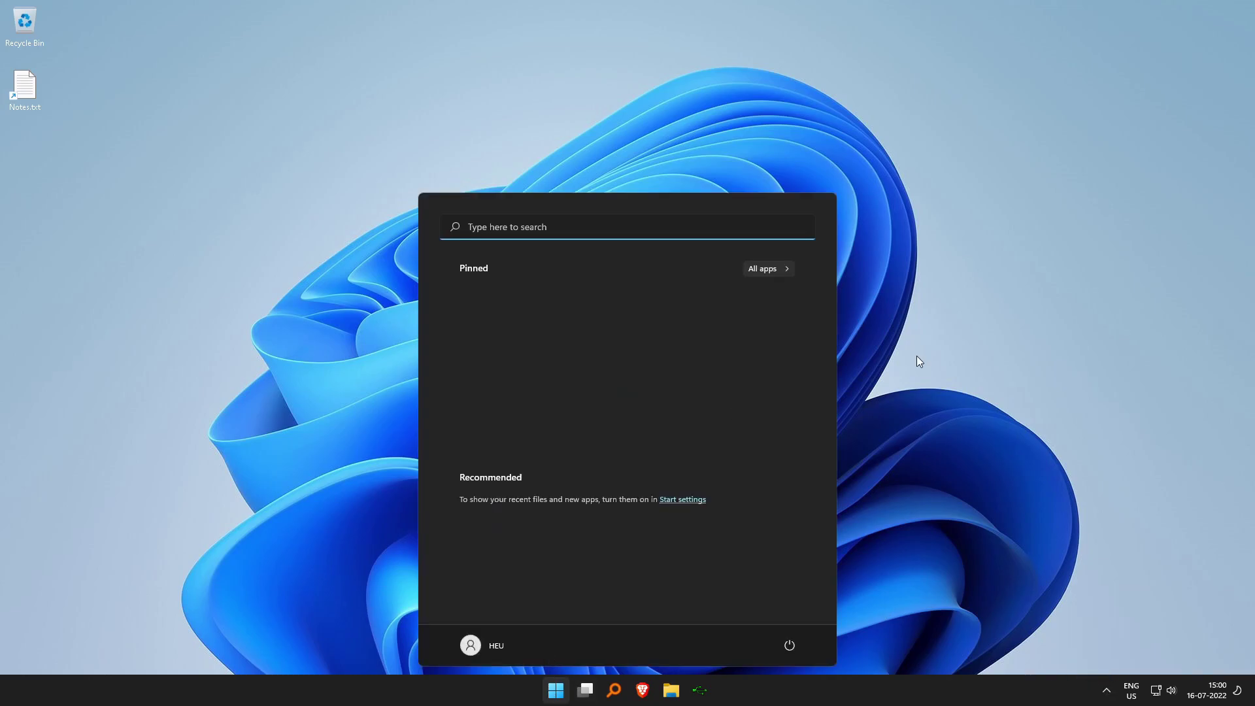
{"action": "type", "text": "aurora Store"}
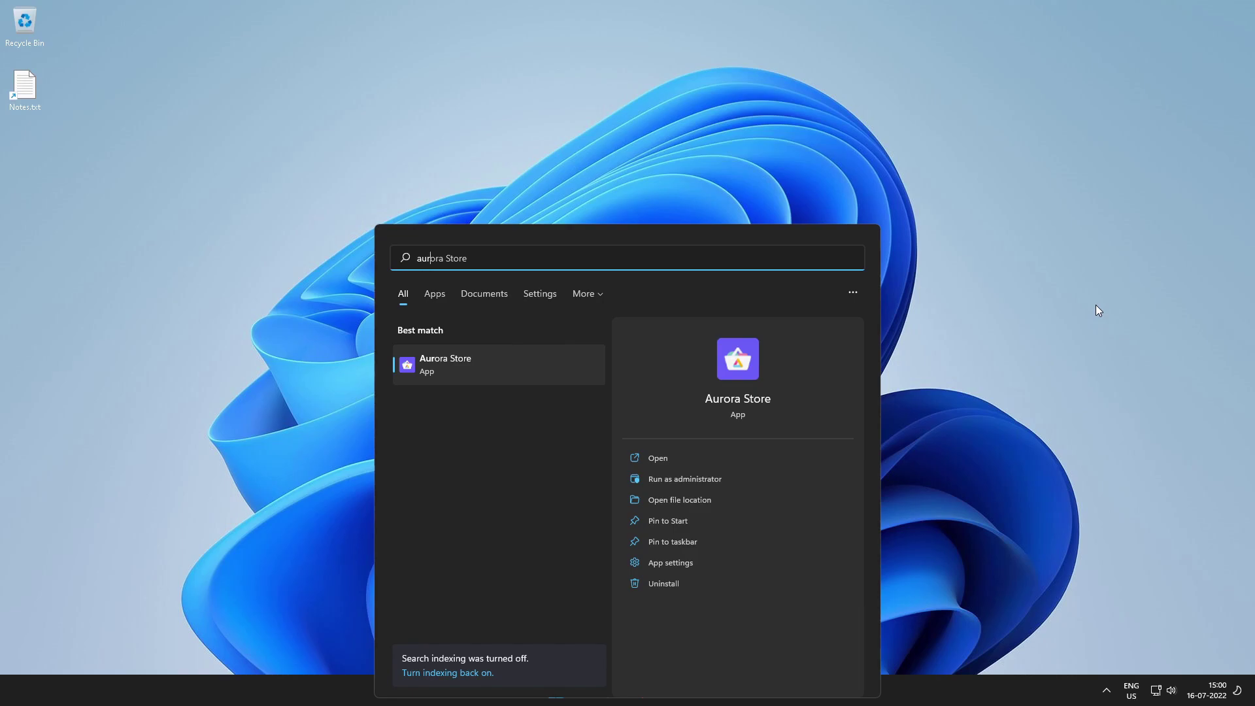
{"action": "key", "text": "Return"}
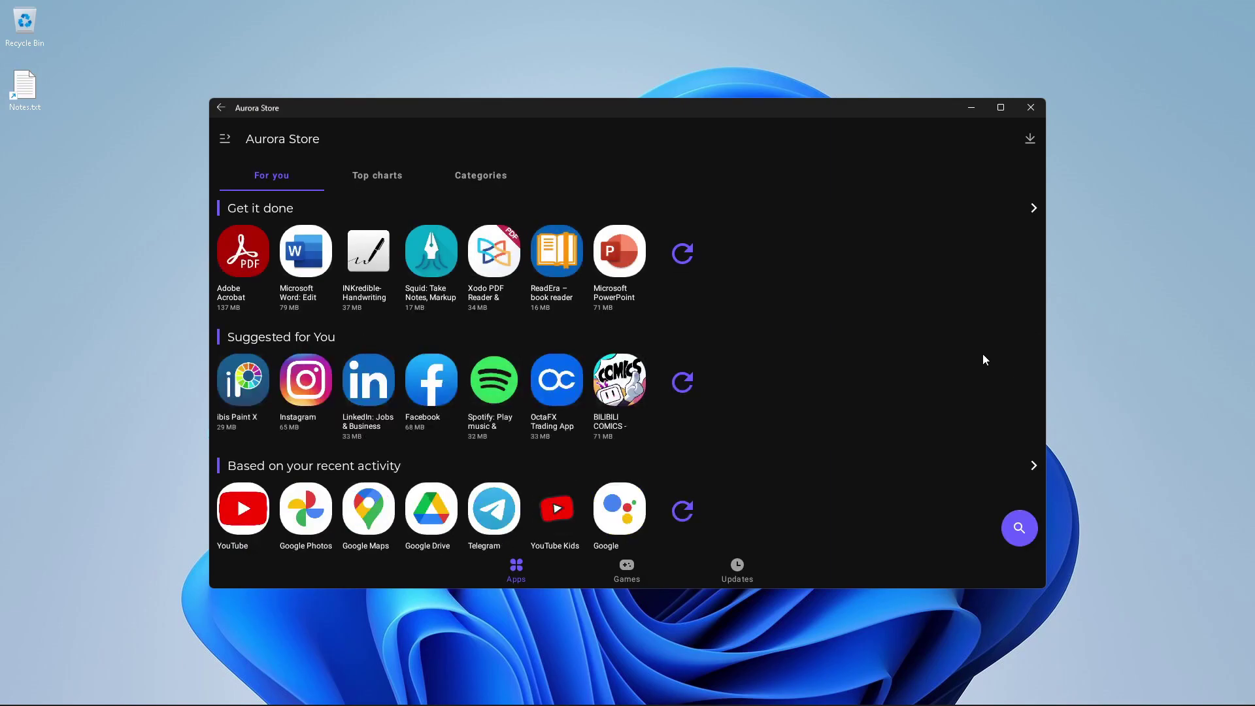
In Task Manager, sort processes by memory and inspect the VmmemWSA process
{"action": "key", "text": "ctrl+shift+Escape"}
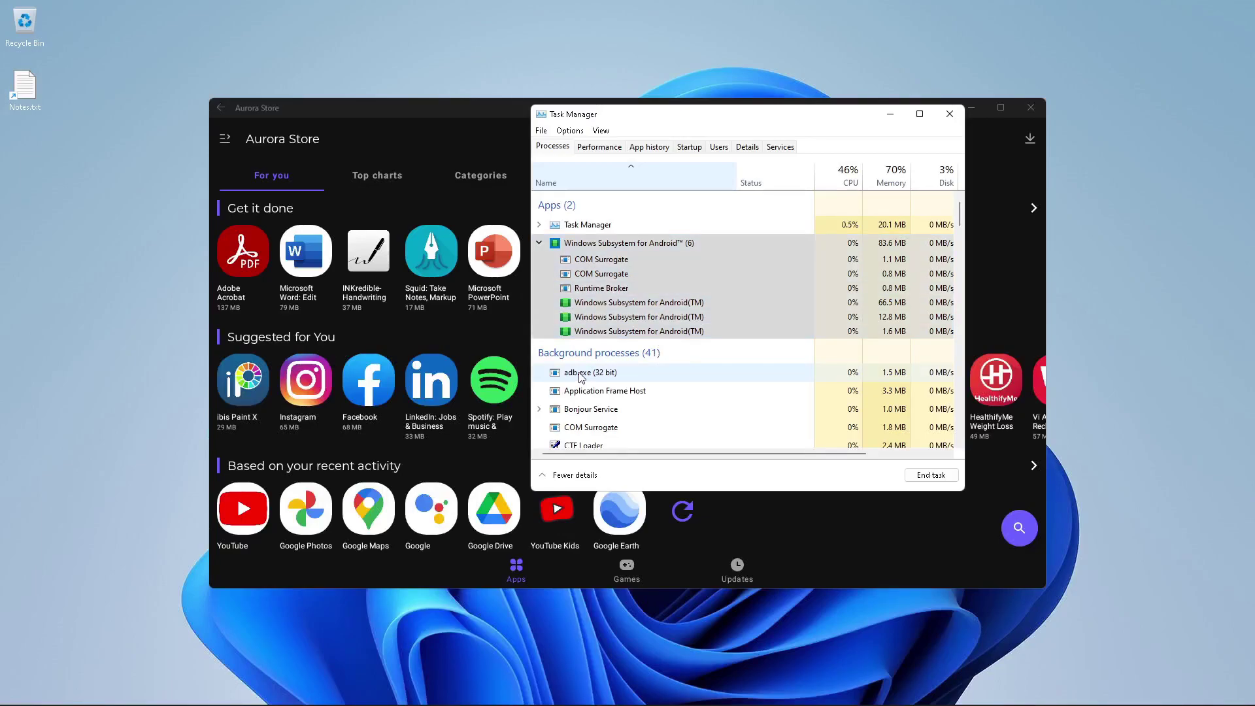
{"action": "left_click", "coordinate": [540, 242]}
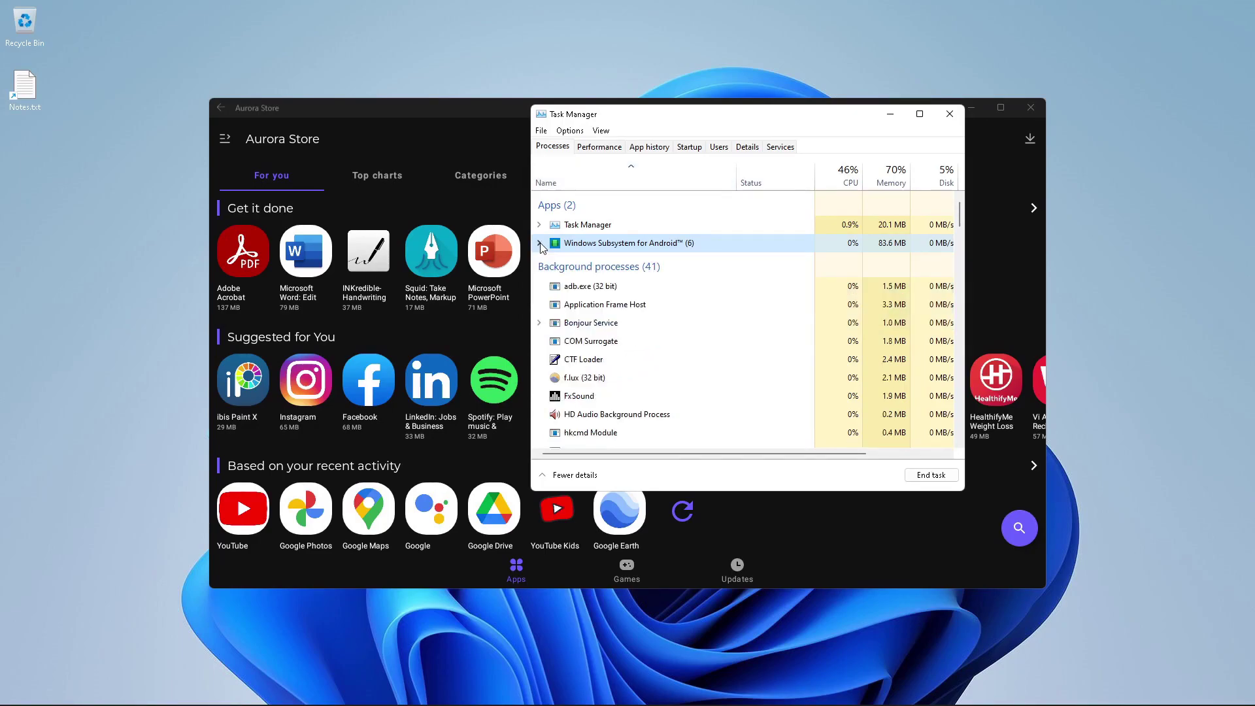
{"action": "left_click", "coordinate": [902, 180]}
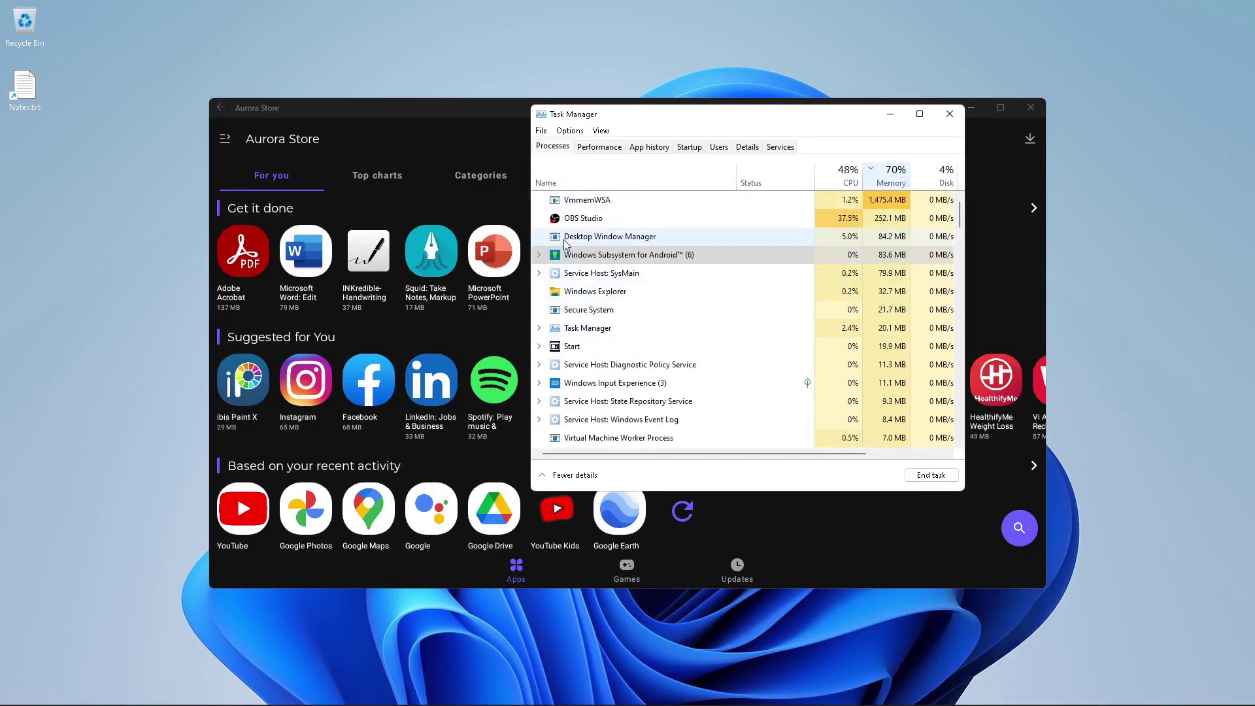
{"action": "left_click", "coordinate": [893, 200]}
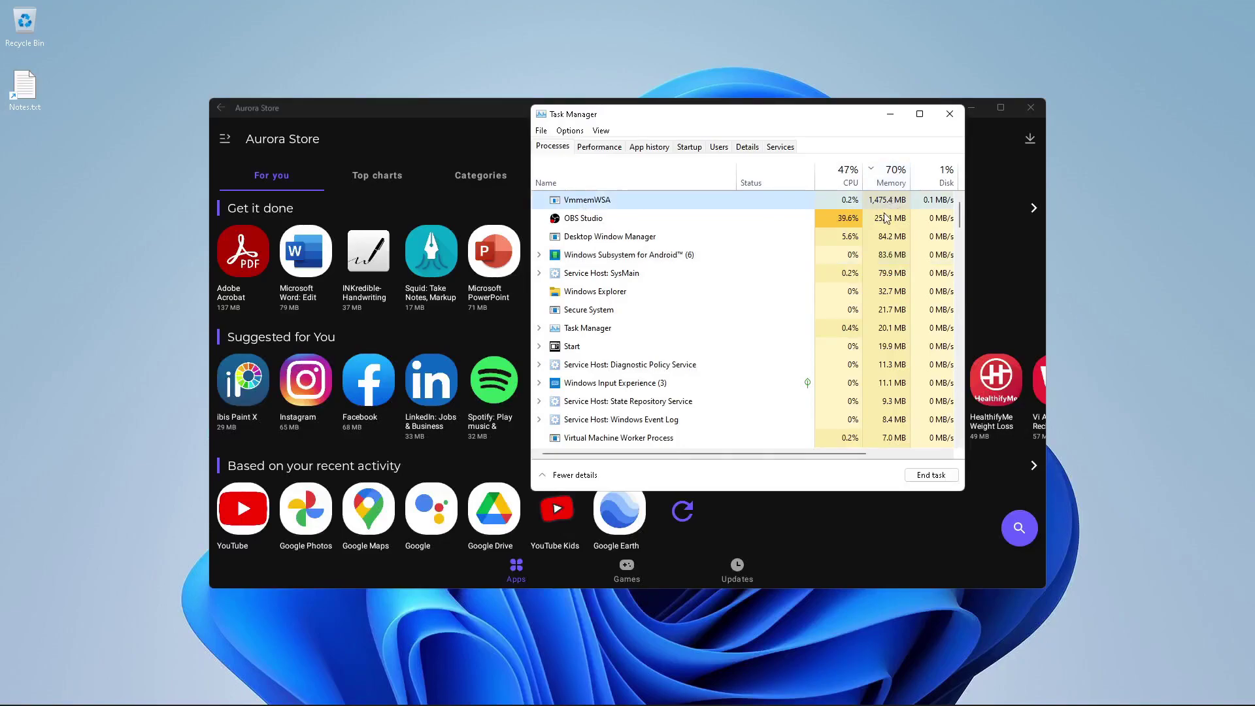
{"action": "right_click", "coordinate": [576, 202]}
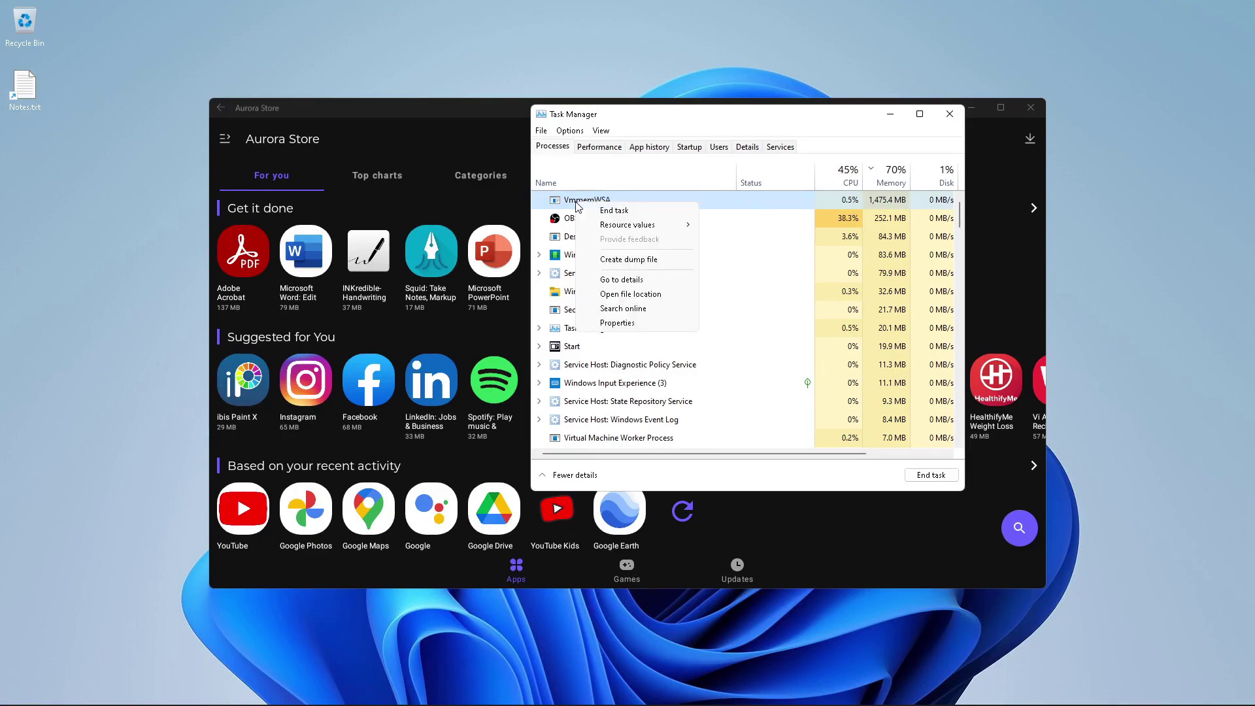
{"action": "left_click", "coordinate": [656, 297]}
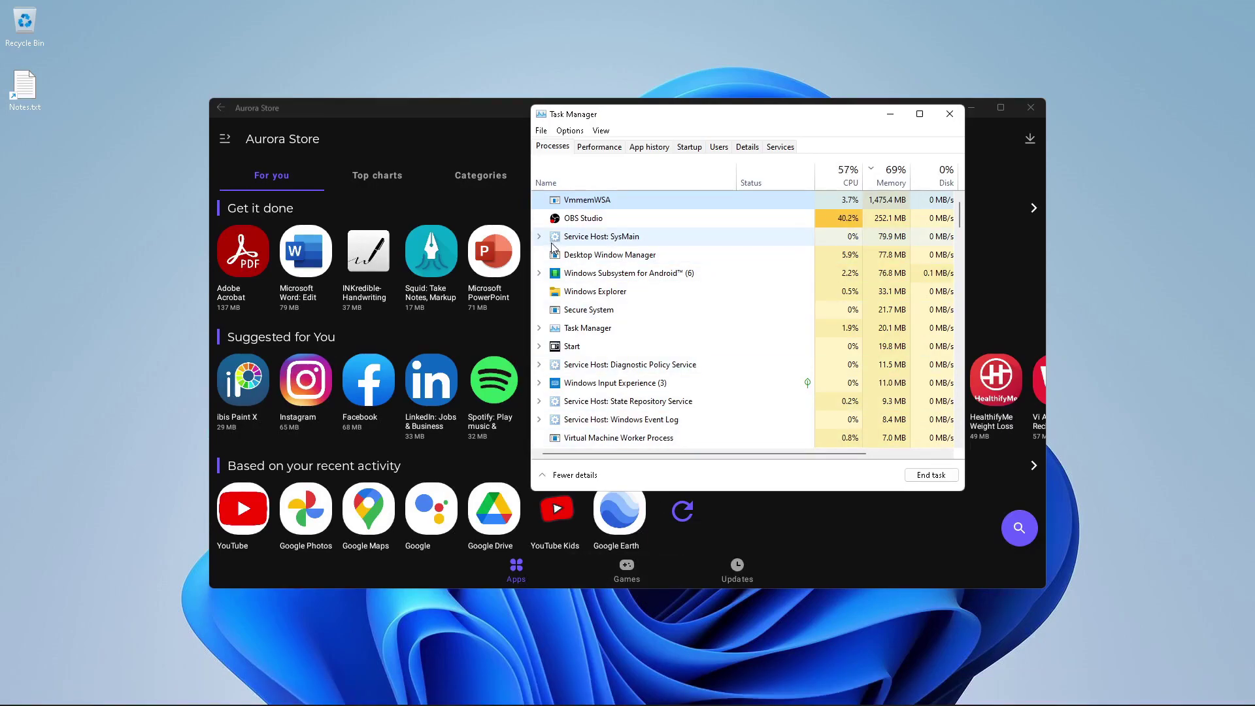
Expand the Windows Subsystem for Android group, open a child process's file location, then close the GSKServer folder
{"action": "left_click", "coordinate": [539, 273]}
{"action": "right_click", "coordinate": [626, 276]}
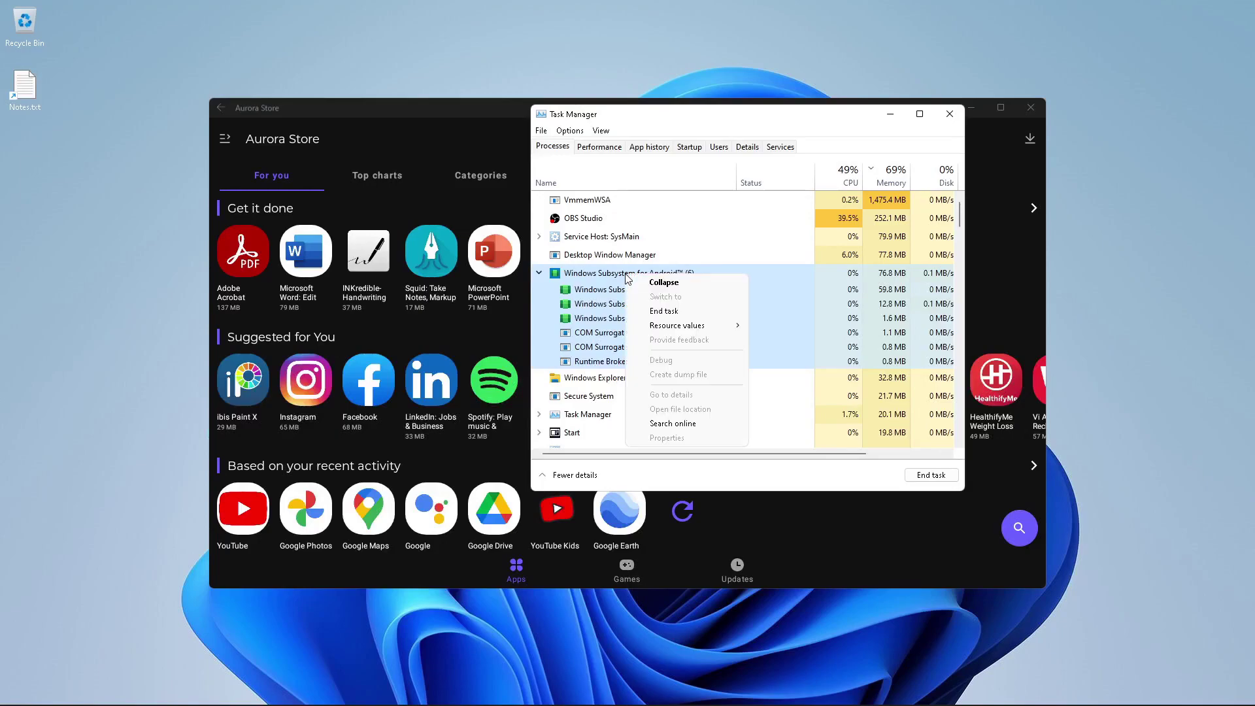
{"action": "left_click", "coordinate": [590, 295]}
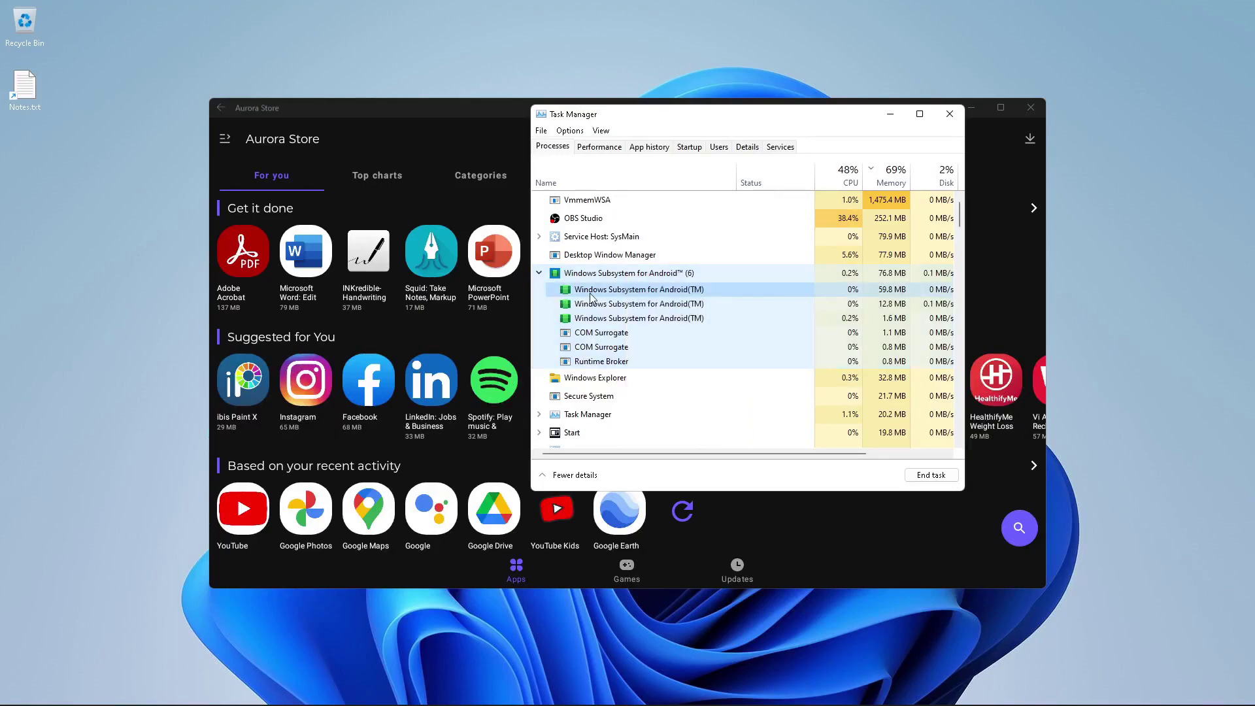
{"action": "right_click", "coordinate": [609, 293]}
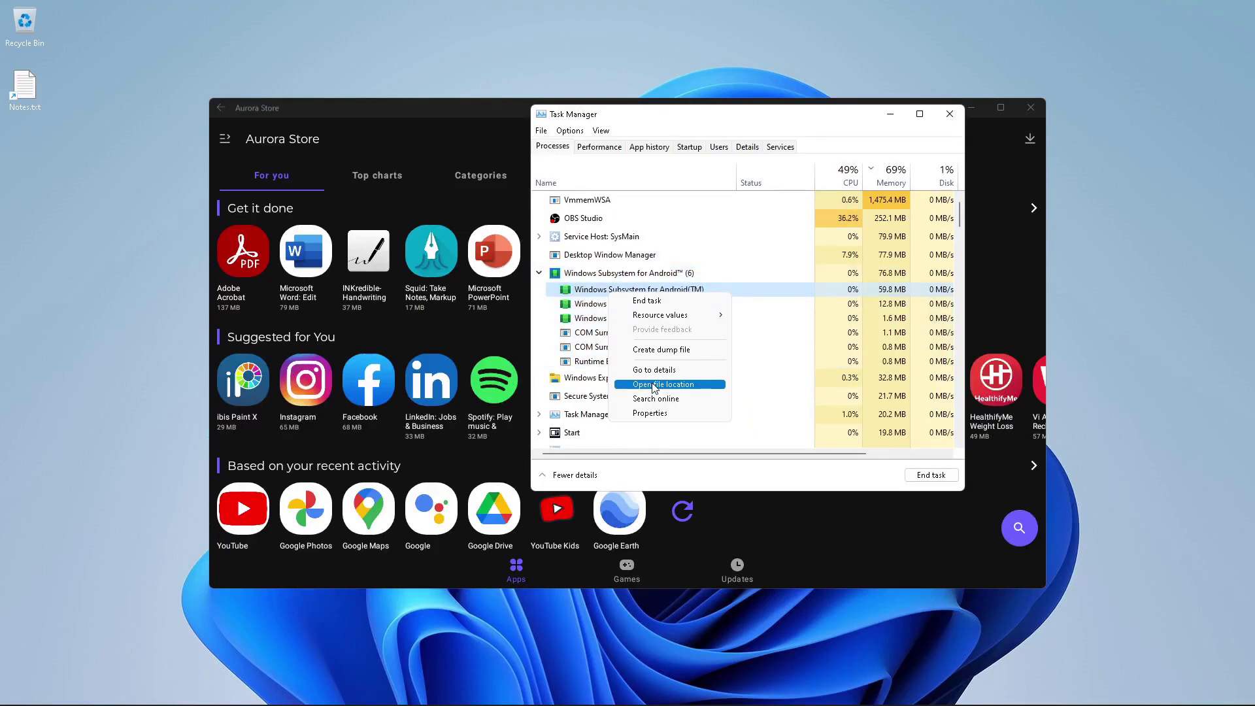
{"action": "left_click", "coordinate": [653, 384]}
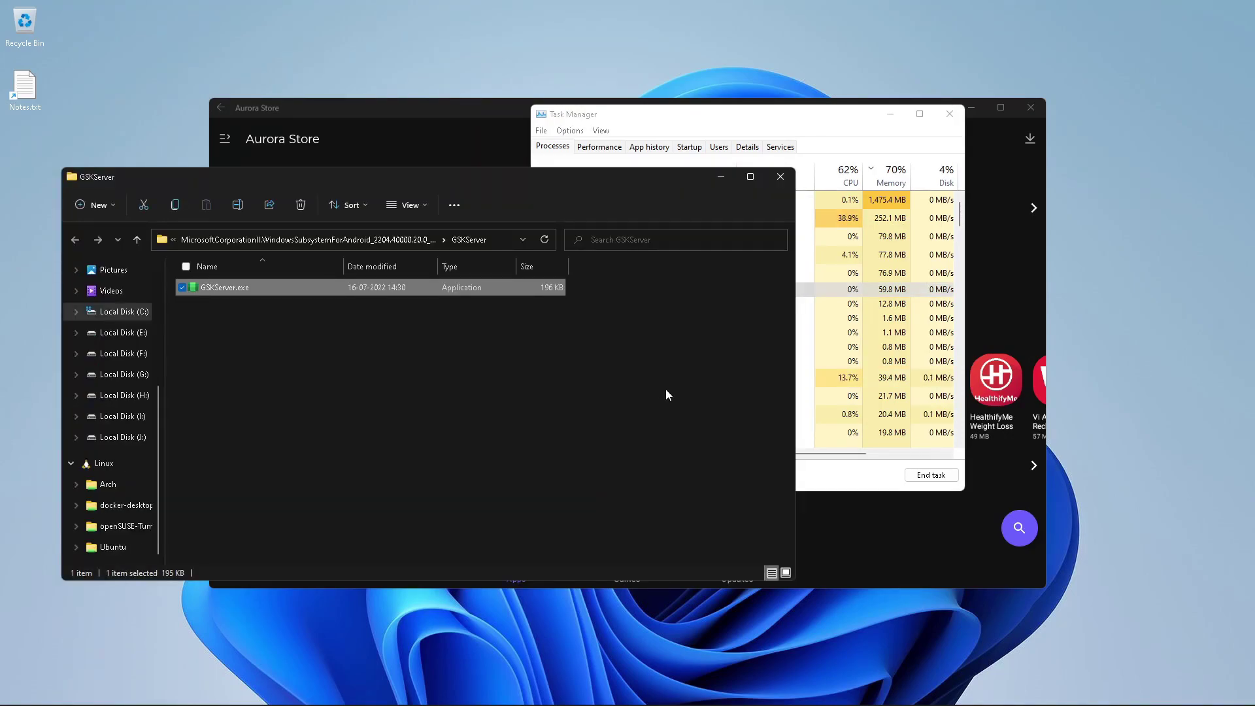
{"action": "key", "text": "ctrl+w"}
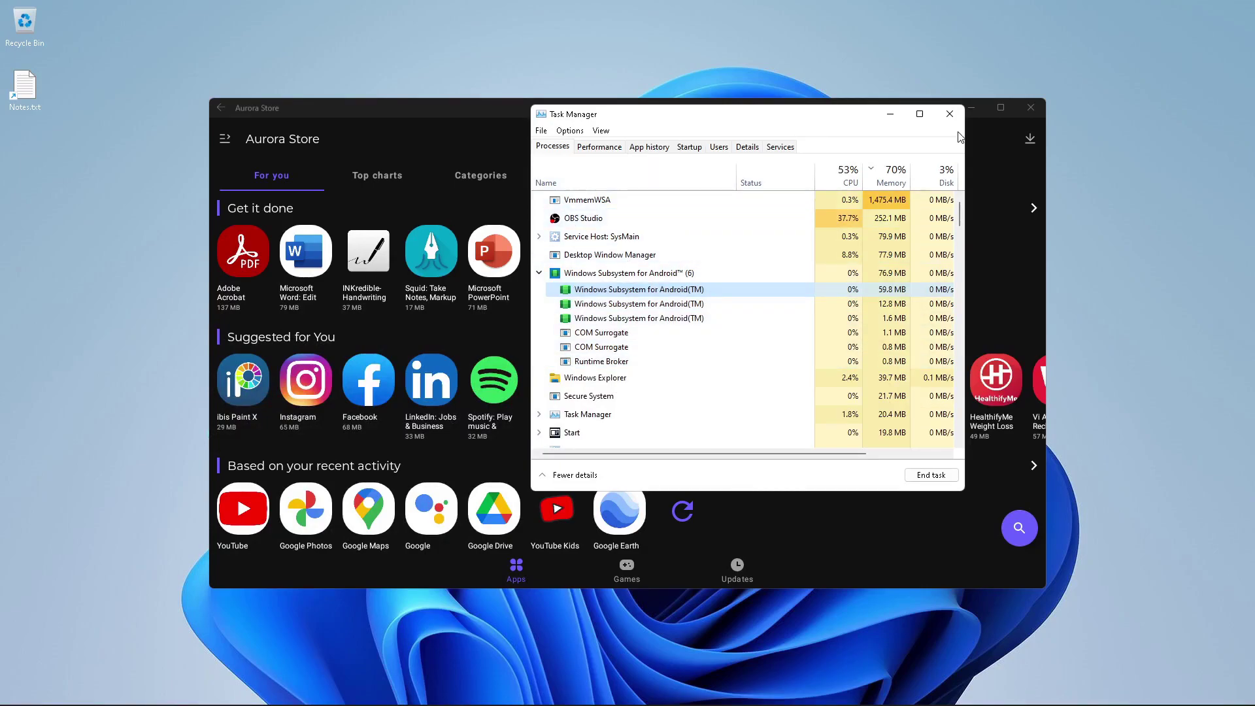
Close Aurora Store, search 'wsa' in Start, and launch the FS 14 game
{"action": "left_click", "coordinate": [1028, 112]}
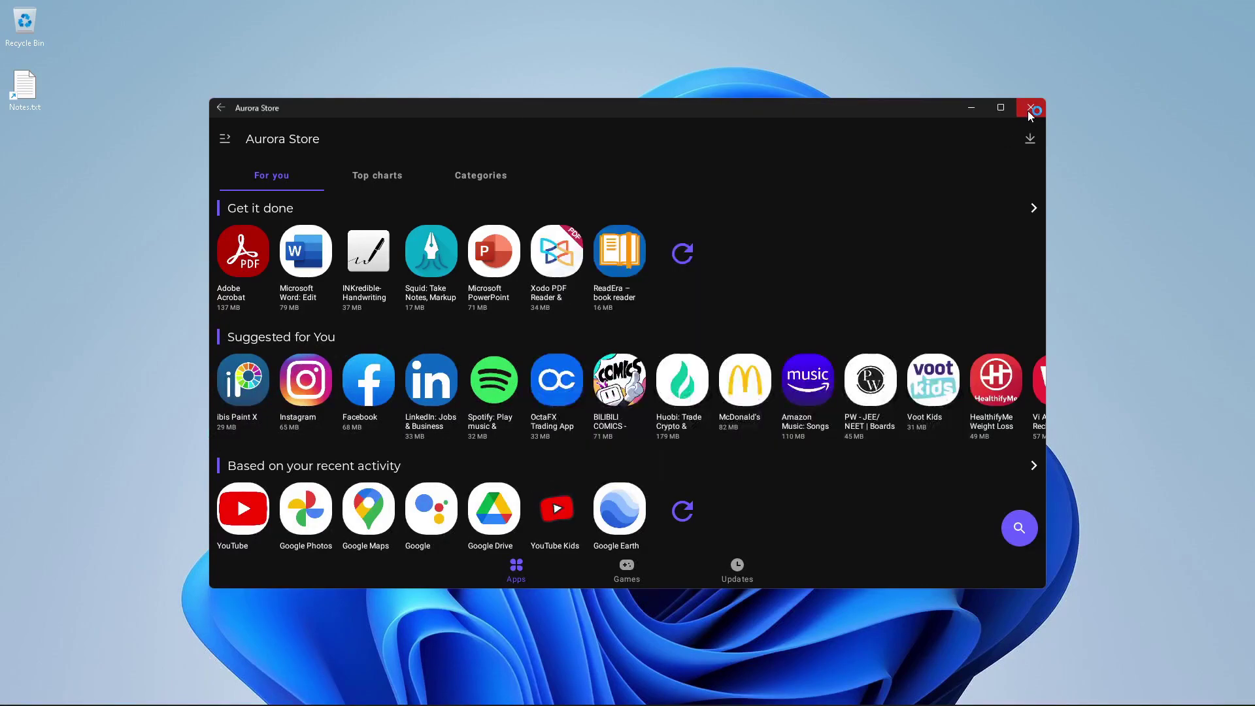
{"action": "key", "text": "super"}
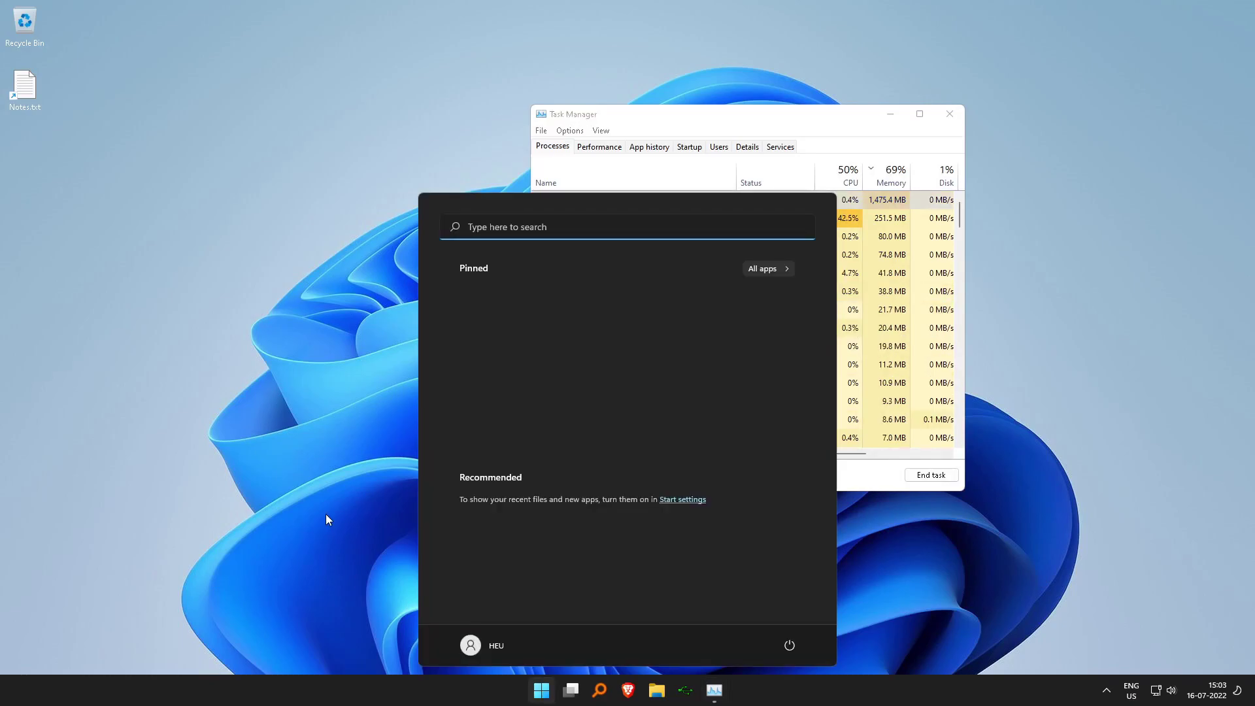
{"action": "type", "text": "windows PowerShell"}
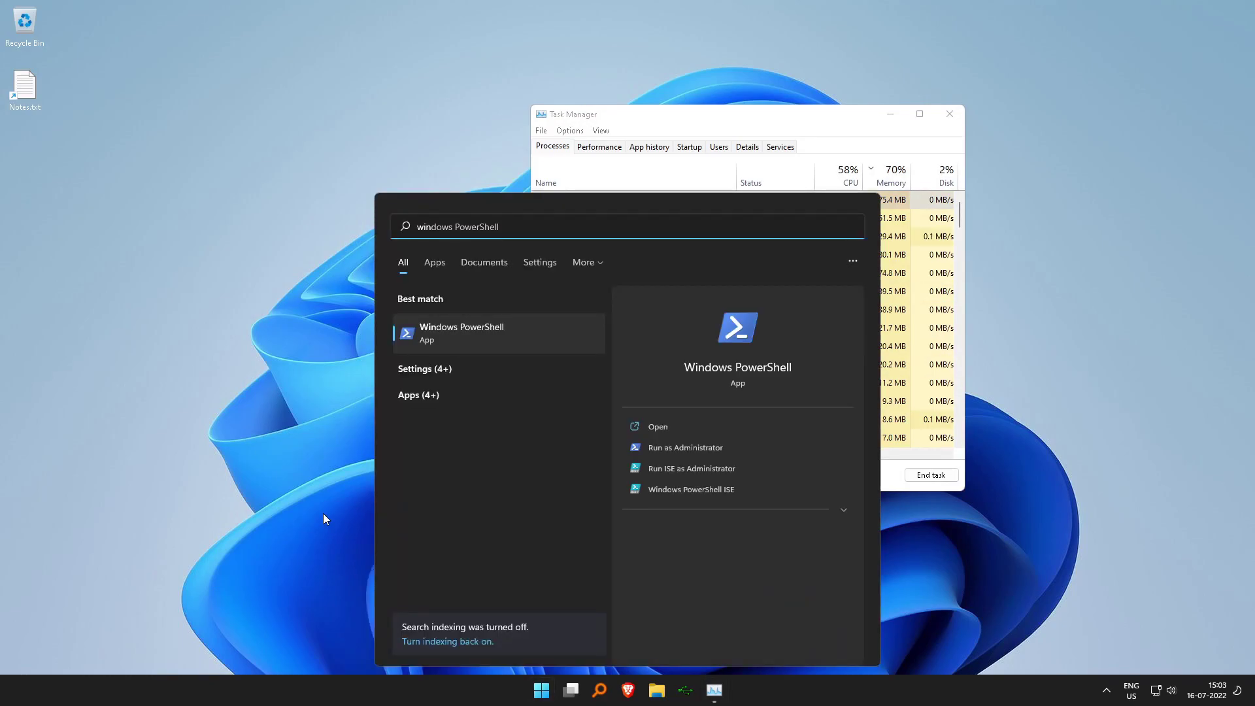
{"action": "key", "text": "BackSpace"}
{"action": "key", "text": "BackSpace"}
{"action": "key", "text": "BackSpace"}
{"action": "type", "text": "wsa"}
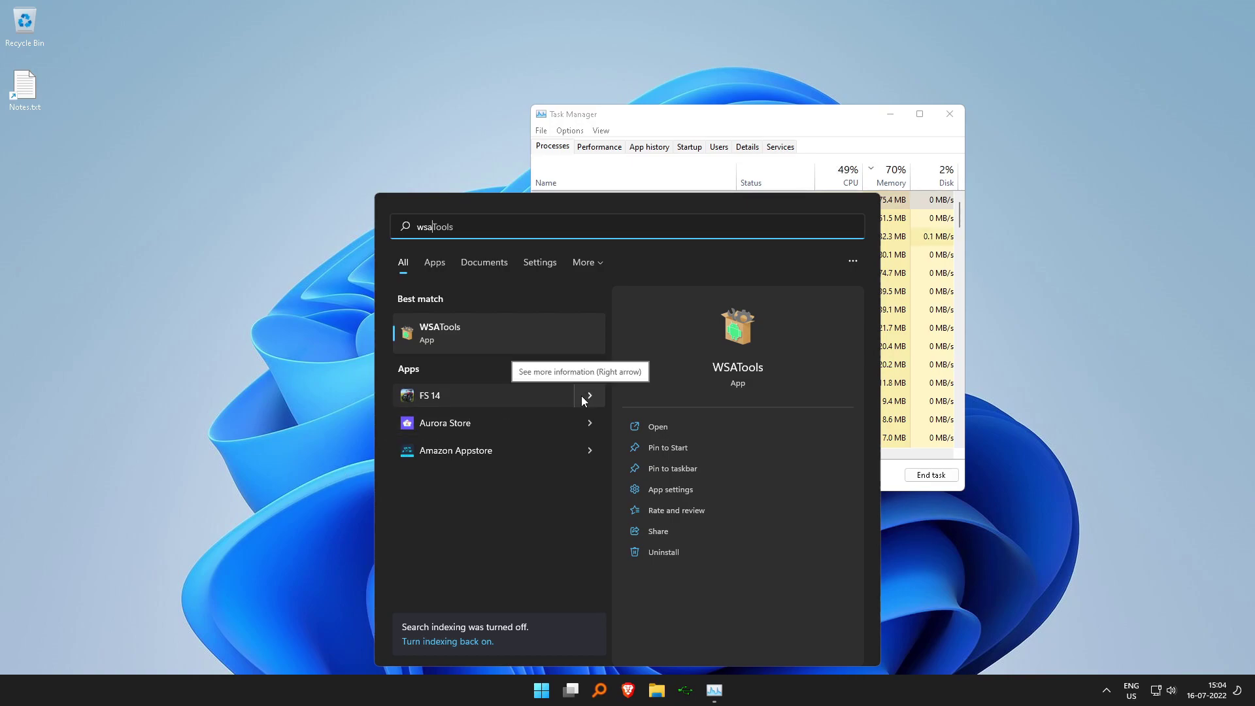
{"action": "key", "text": "Down"}
{"action": "key", "text": "Down"}
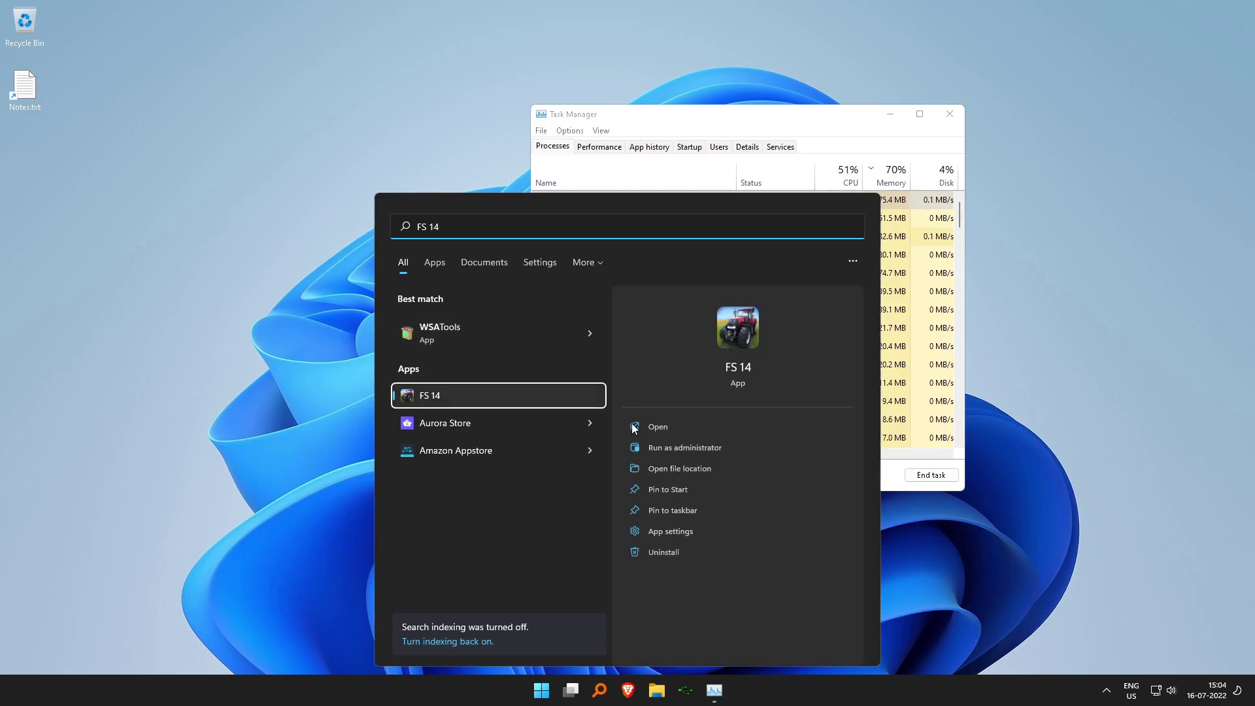
{"action": "left_click", "coordinate": [653, 426]}
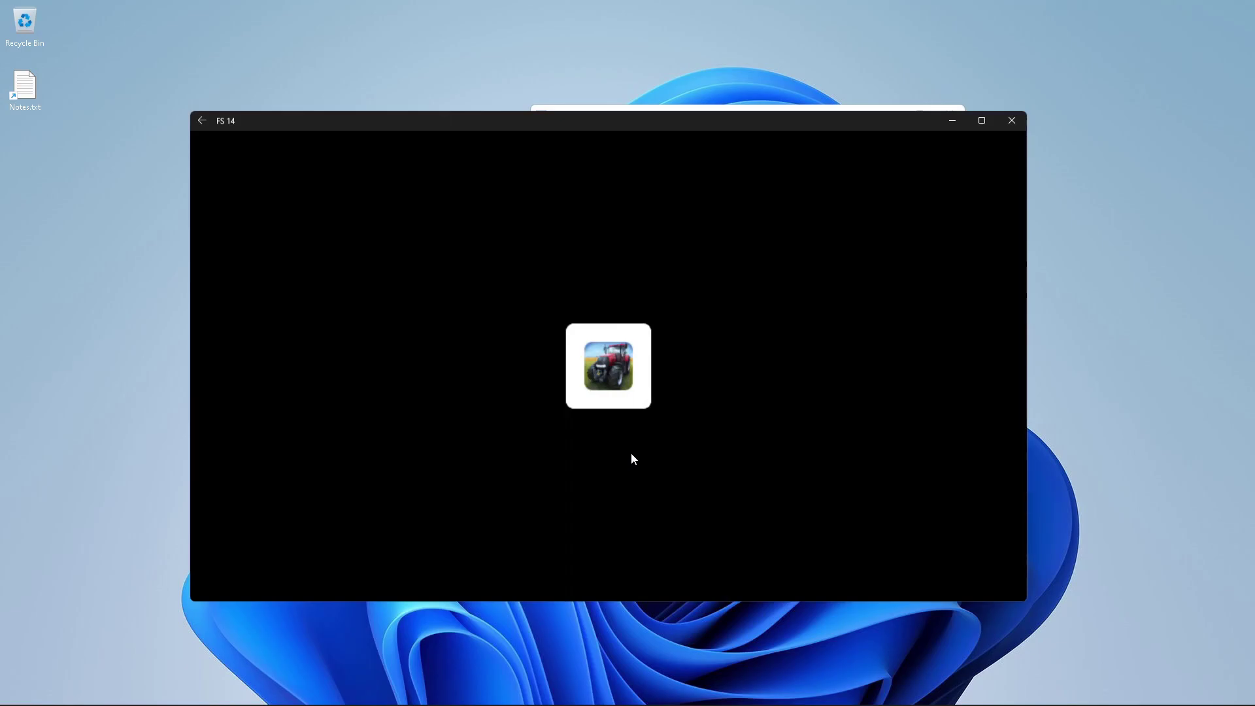
Check the recording app's tray options and search 'wsa' in Start again
{"action": "left_click", "coordinate": [1106, 690]}
{"action": "right_click", "coordinate": [1145, 627]}
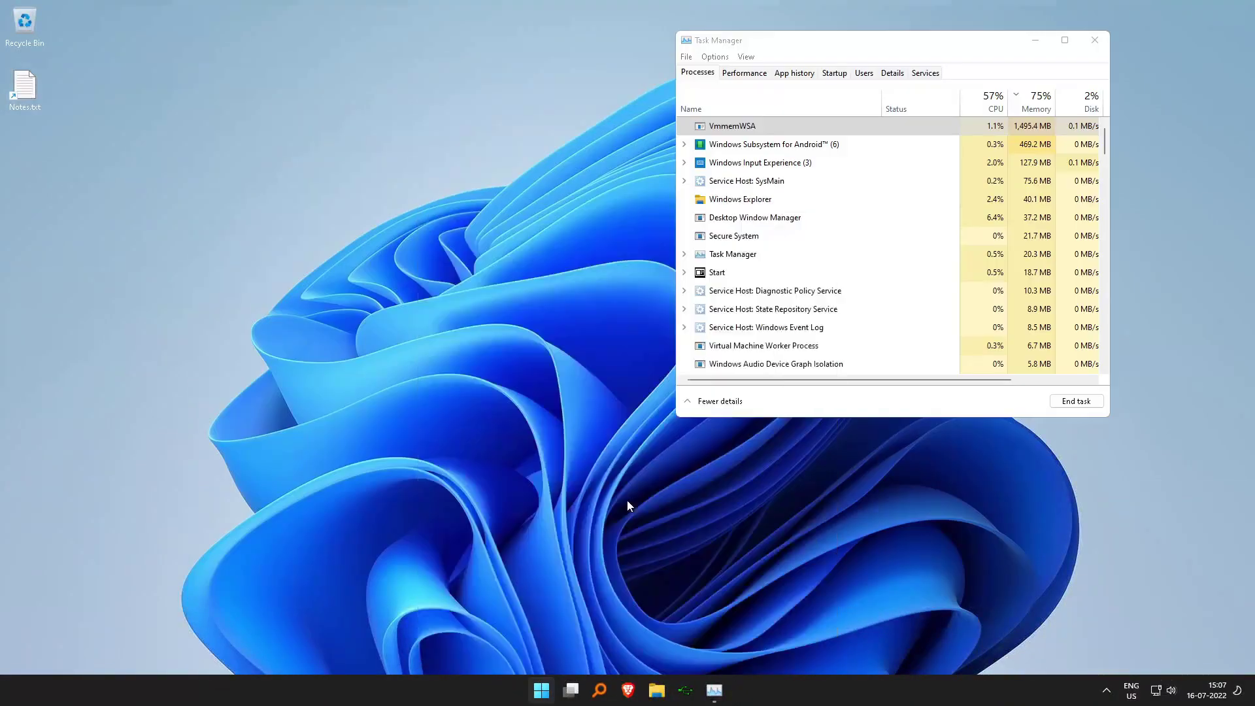
{"action": "key", "text": "super"}
{"action": "type", "text": "wsa"}
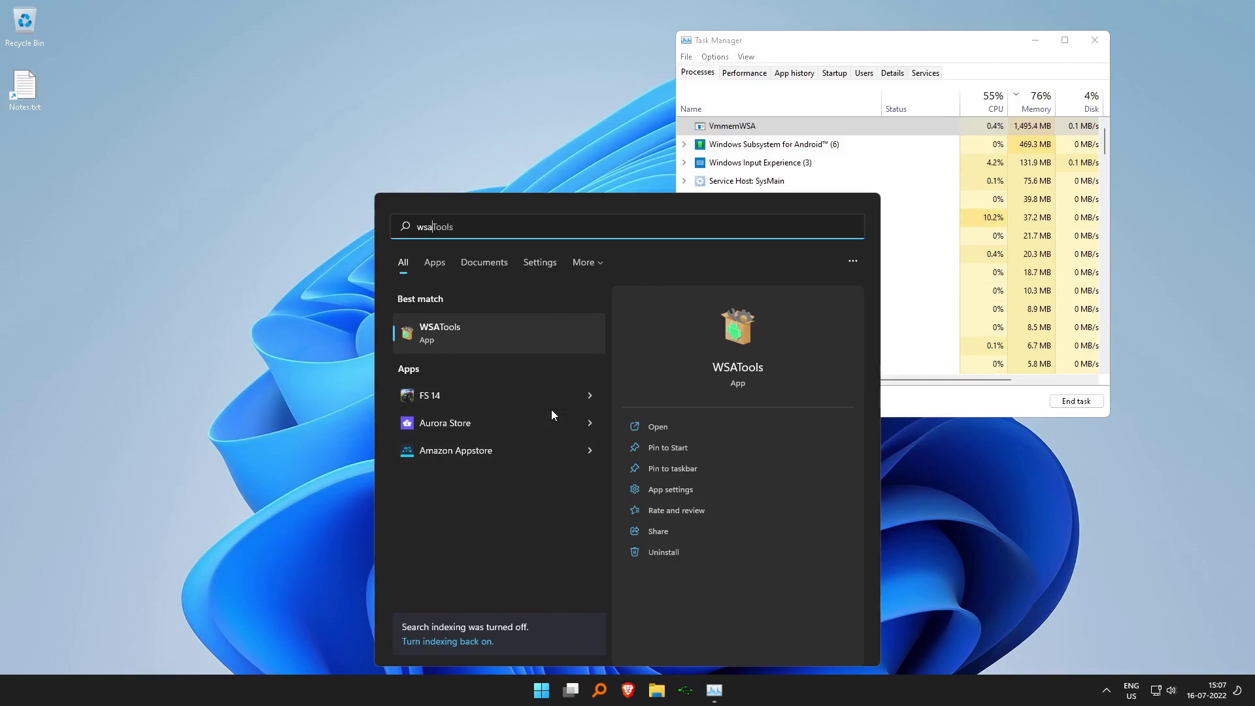
Uninstall FS 14 from the Start search results, then search 'wsa' again to confirm it's gone
{"action": "key", "text": "Down"}
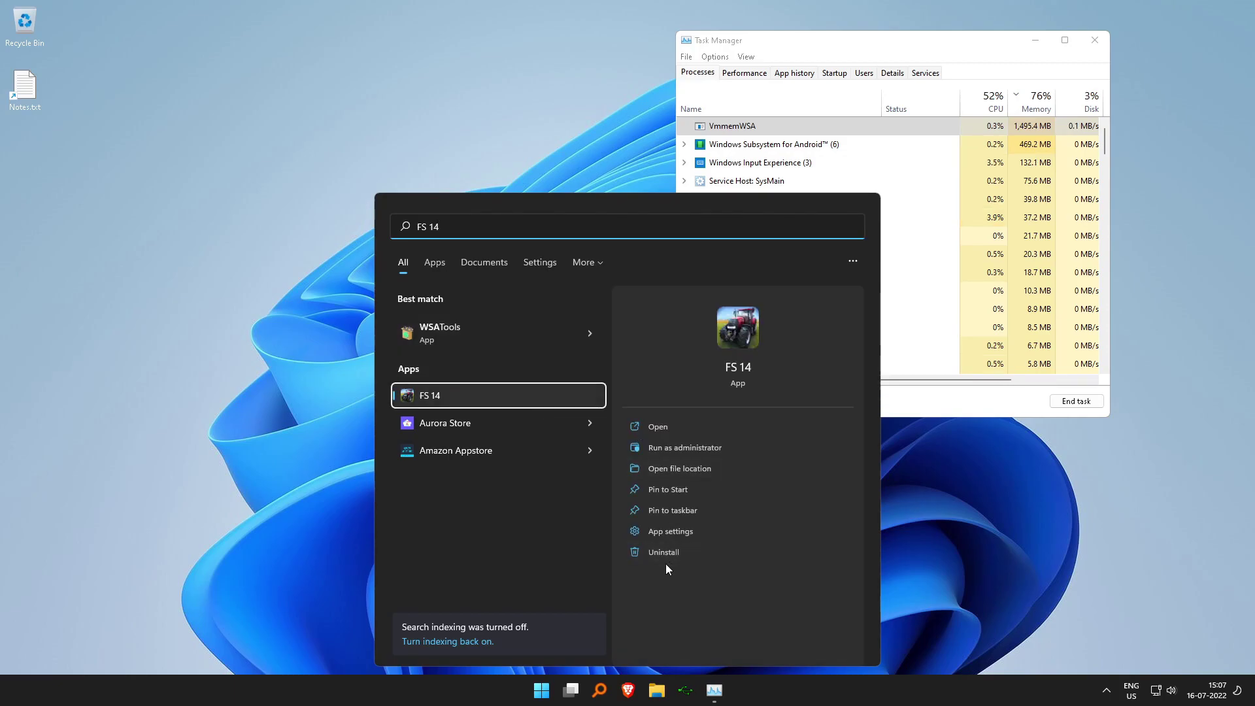
{"action": "left_click", "coordinate": [662, 552]}
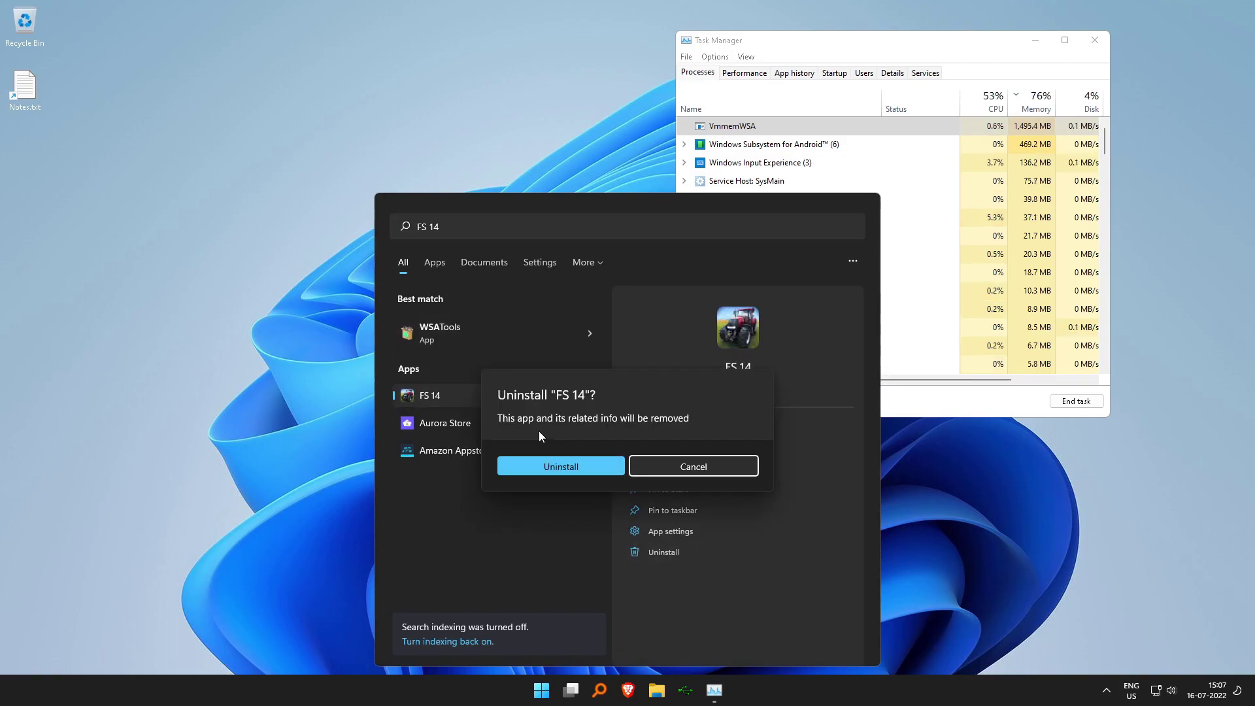
{"action": "left_click", "coordinate": [550, 465]}
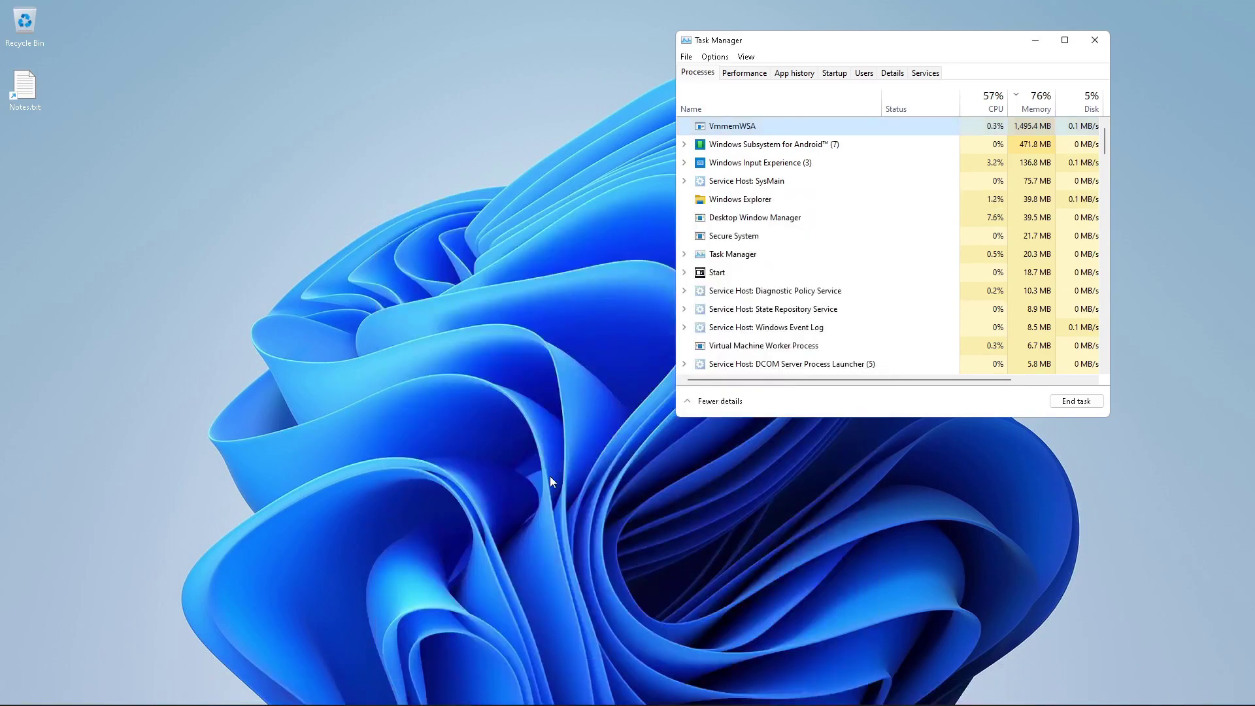
{"action": "key", "text": "super"}
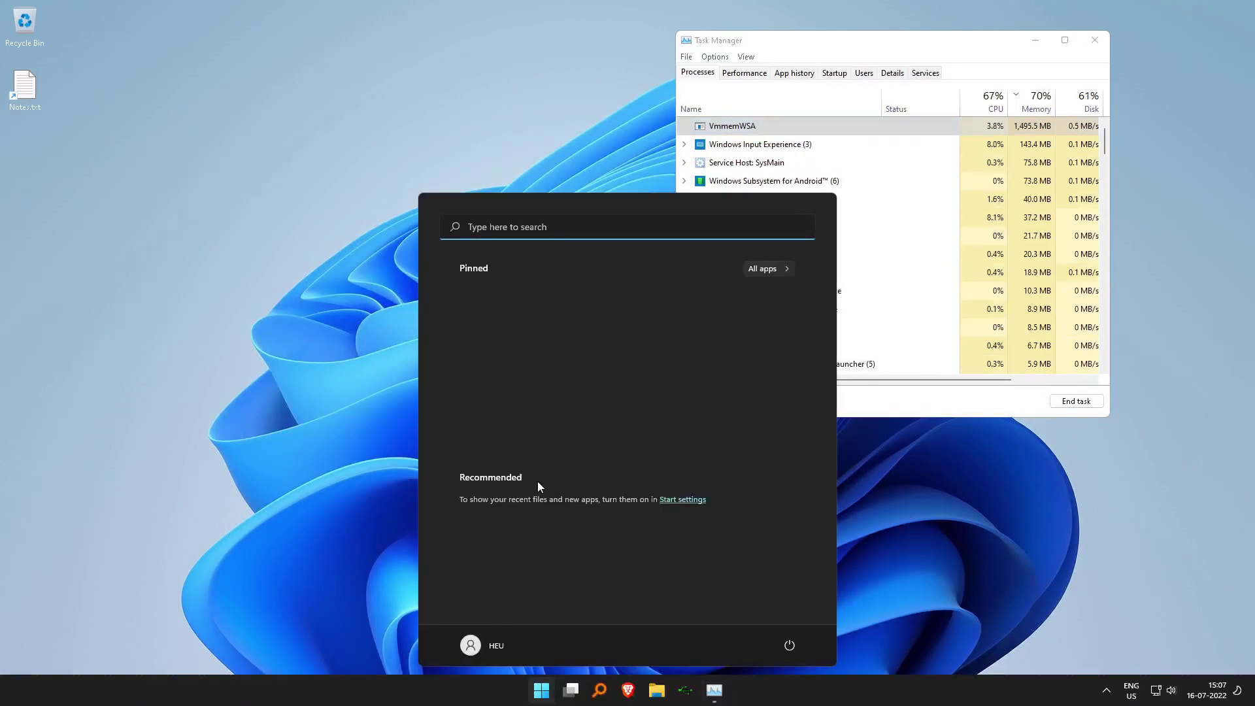
{"action": "type", "text": "wsa"}
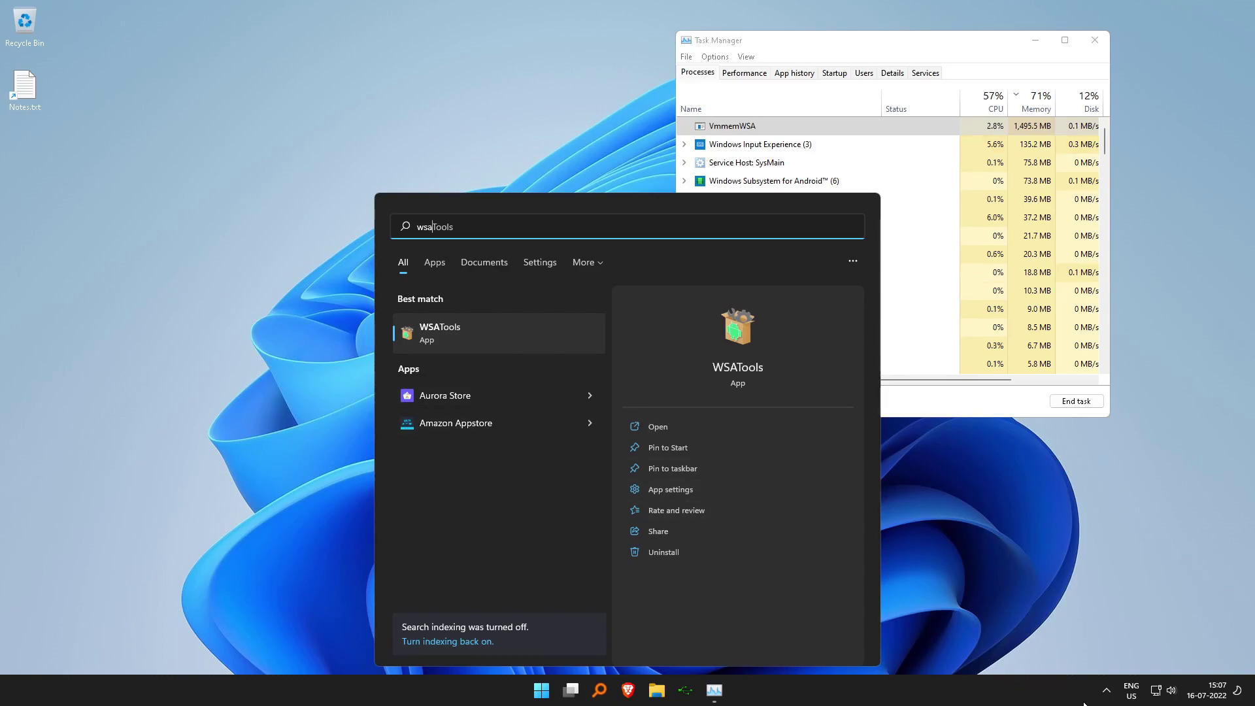
{"action": "left_click", "coordinate": [1107, 693]}
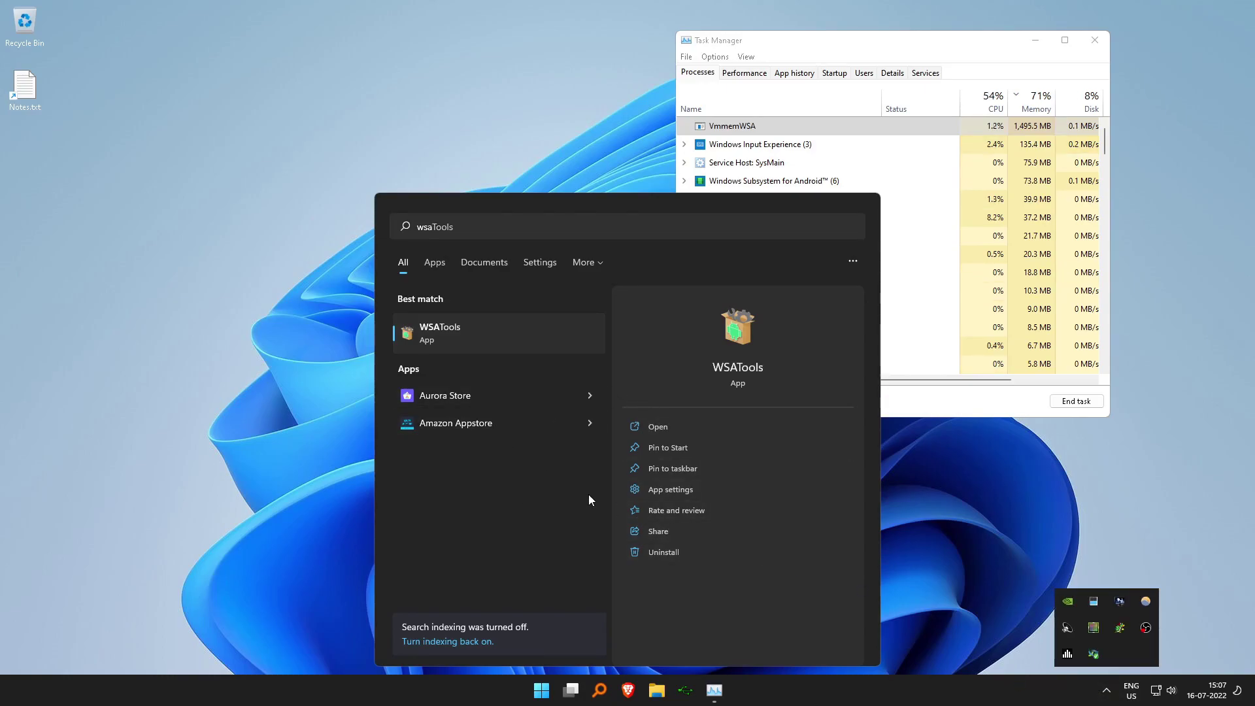
Turn off WSA from Windows Subsystem for Android Settings and verify its process group in Task Manager
{"action": "left_click", "coordinate": [491, 226]}
{"action": "type", "text": "windows s"}
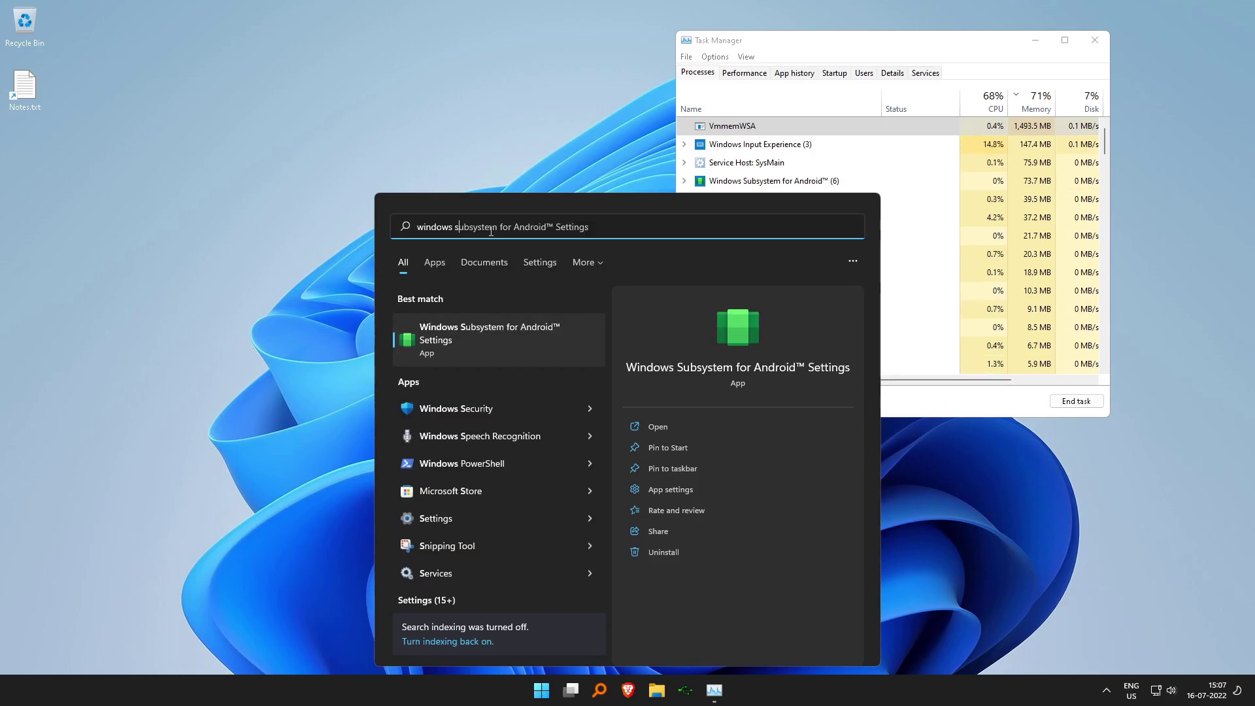
{"action": "key", "text": "Return"}
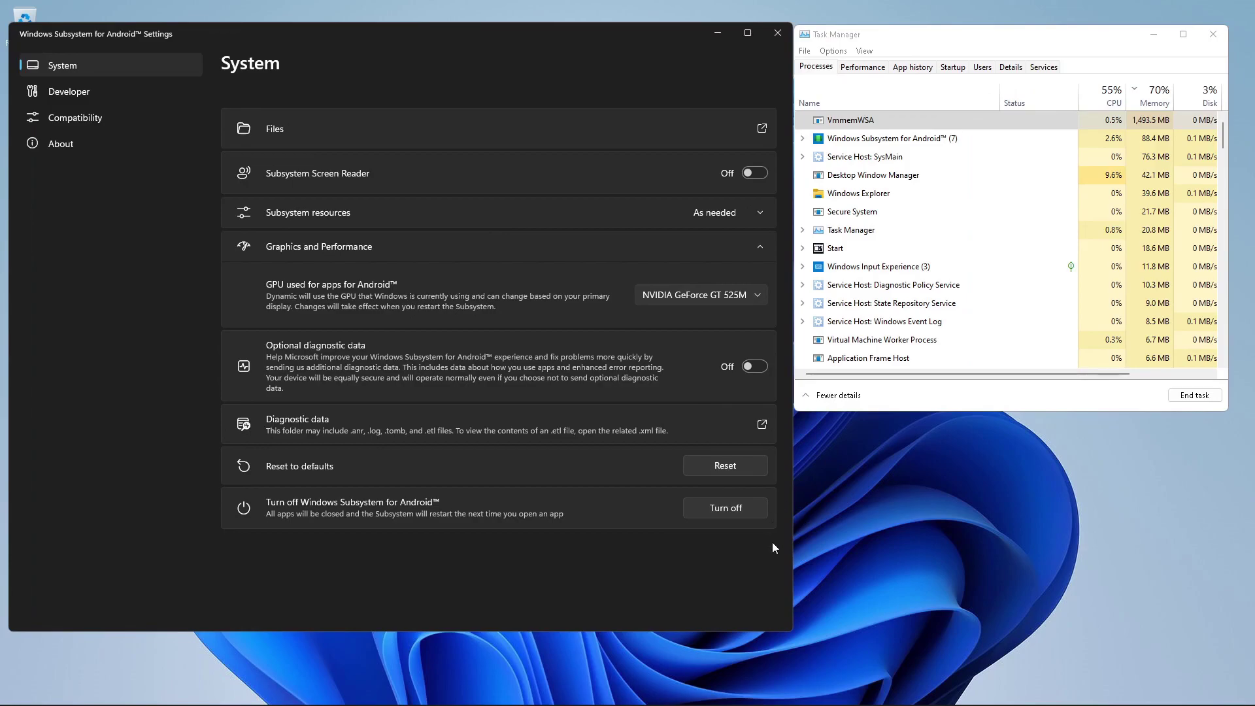
{"action": "left_click", "coordinate": [723, 509]}
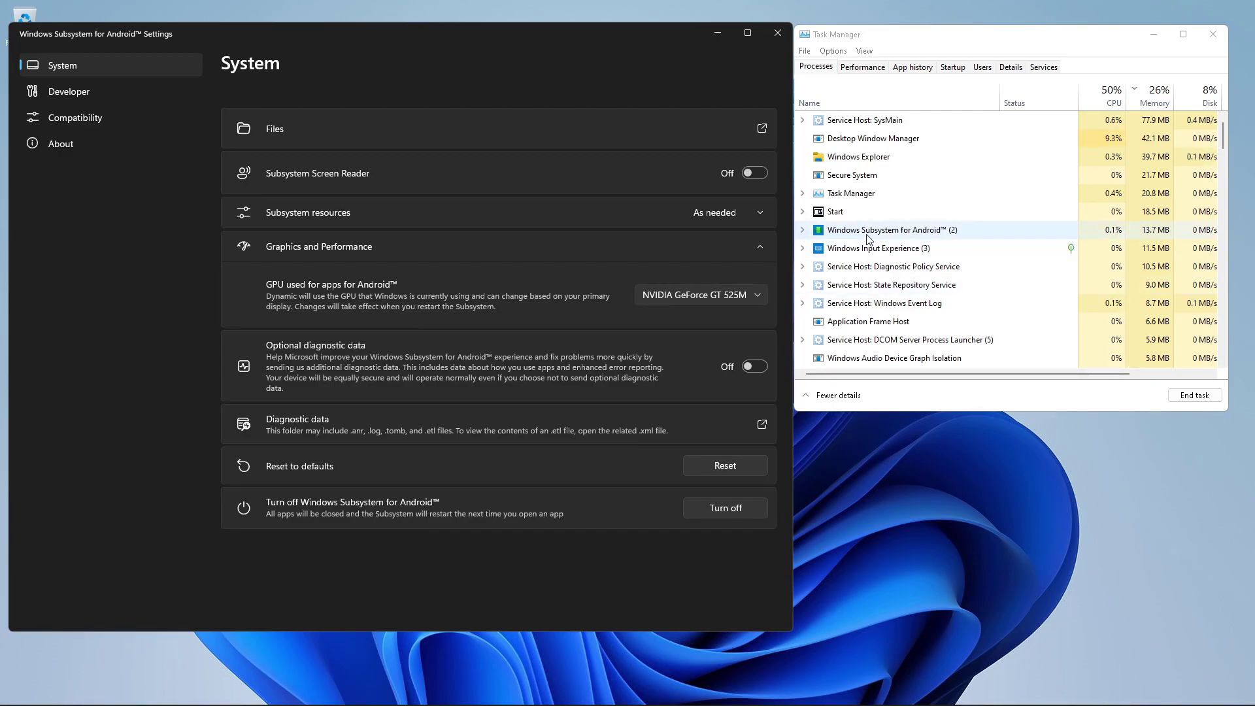
{"action": "left_click", "coordinate": [803, 230]}
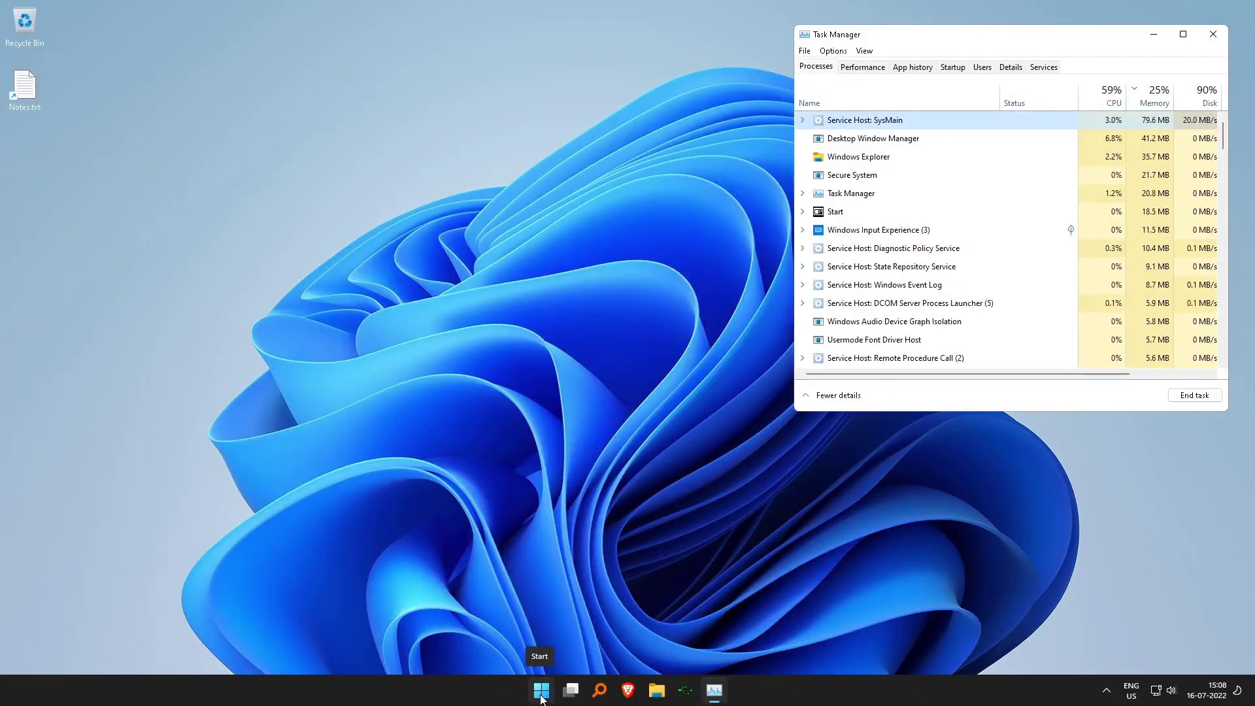
Choose India as Country or region under Time & language > Language & region, then close Settings
{"action": "right_click", "coordinate": [541, 690]}
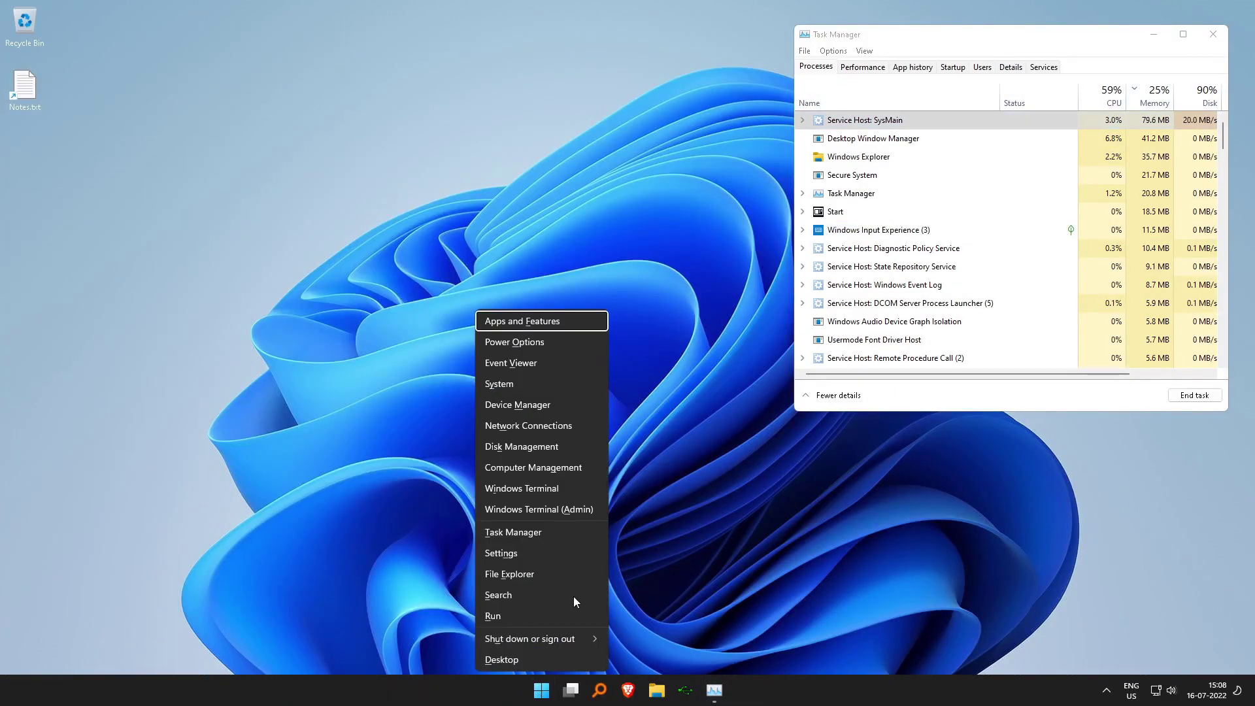
{"action": "left_click", "coordinate": [547, 555]}
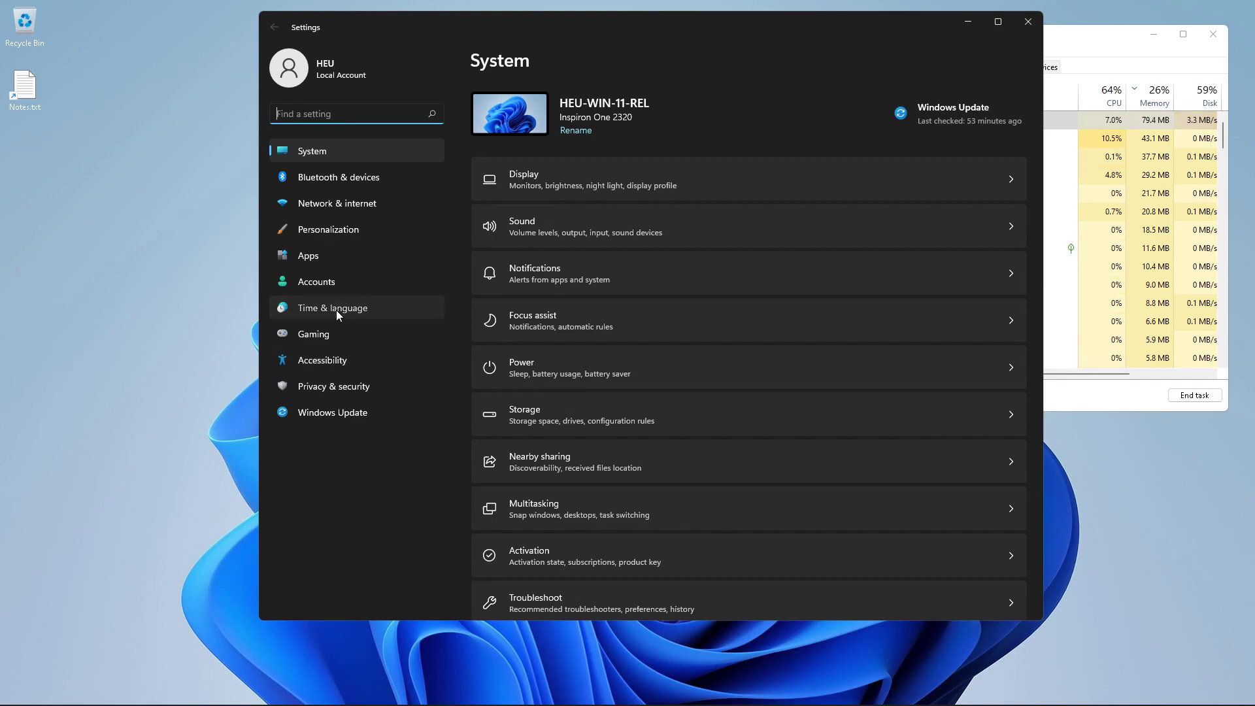
{"action": "left_click", "coordinate": [336, 308]}
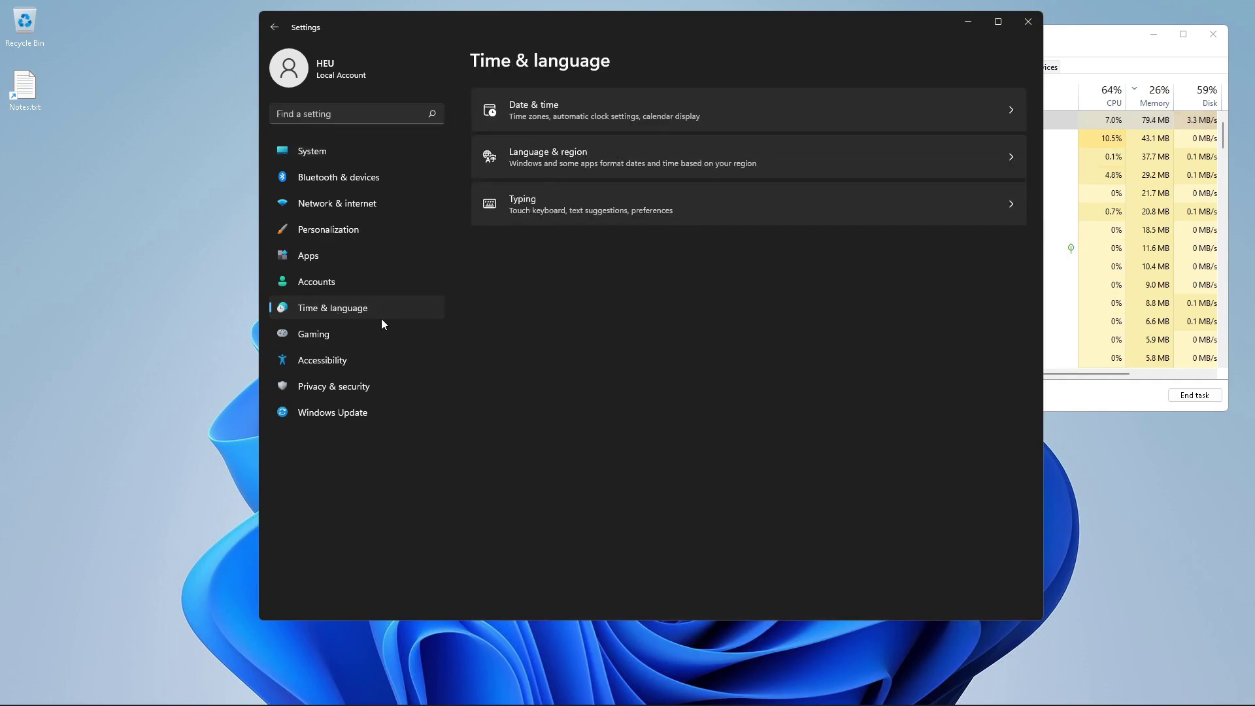
{"action": "left_click", "coordinate": [722, 166]}
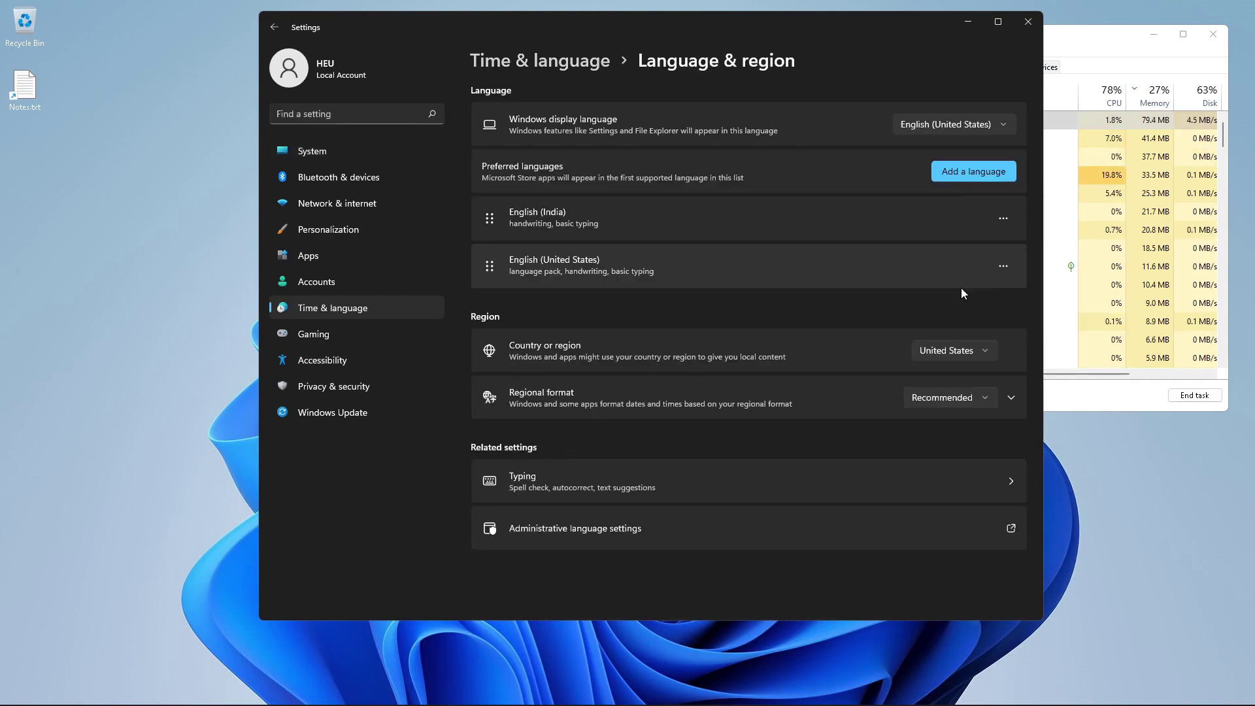
{"action": "left_click", "coordinate": [971, 351]}
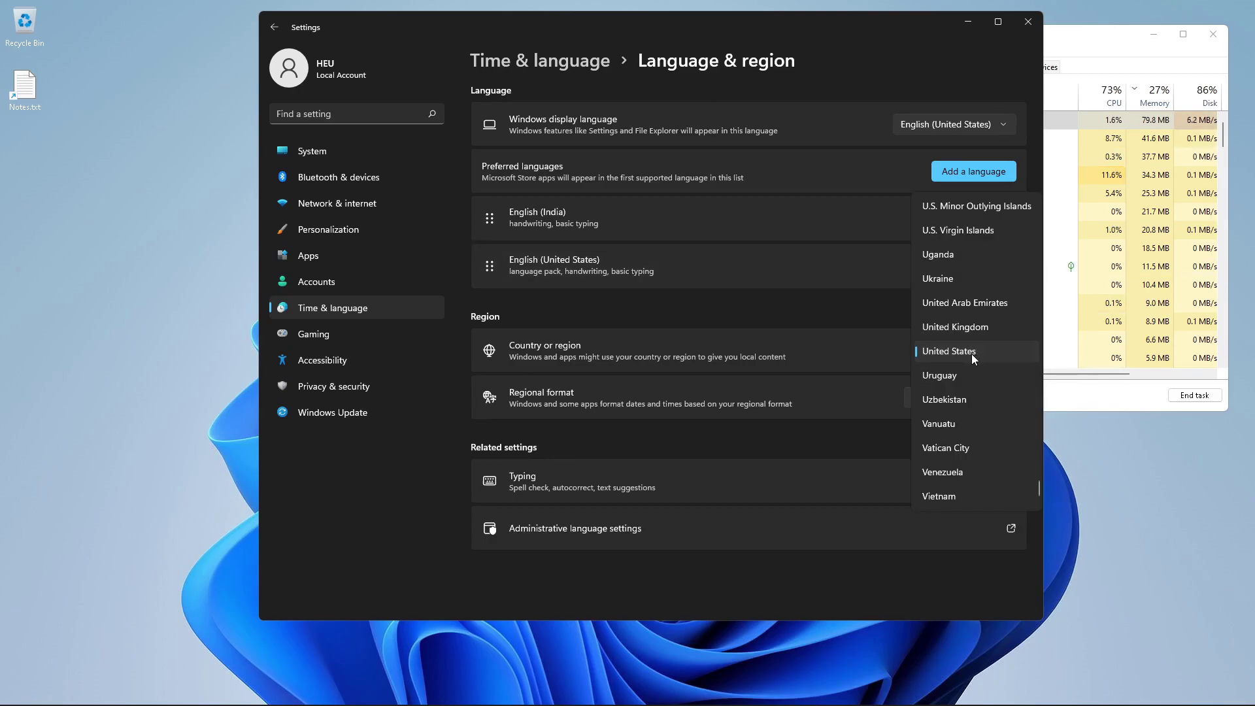
{"action": "scroll", "coordinate": [928, 261], "scroll_direction": "up", "scroll_amount": 15}
{"action": "left_click", "coordinate": [912, 215]}
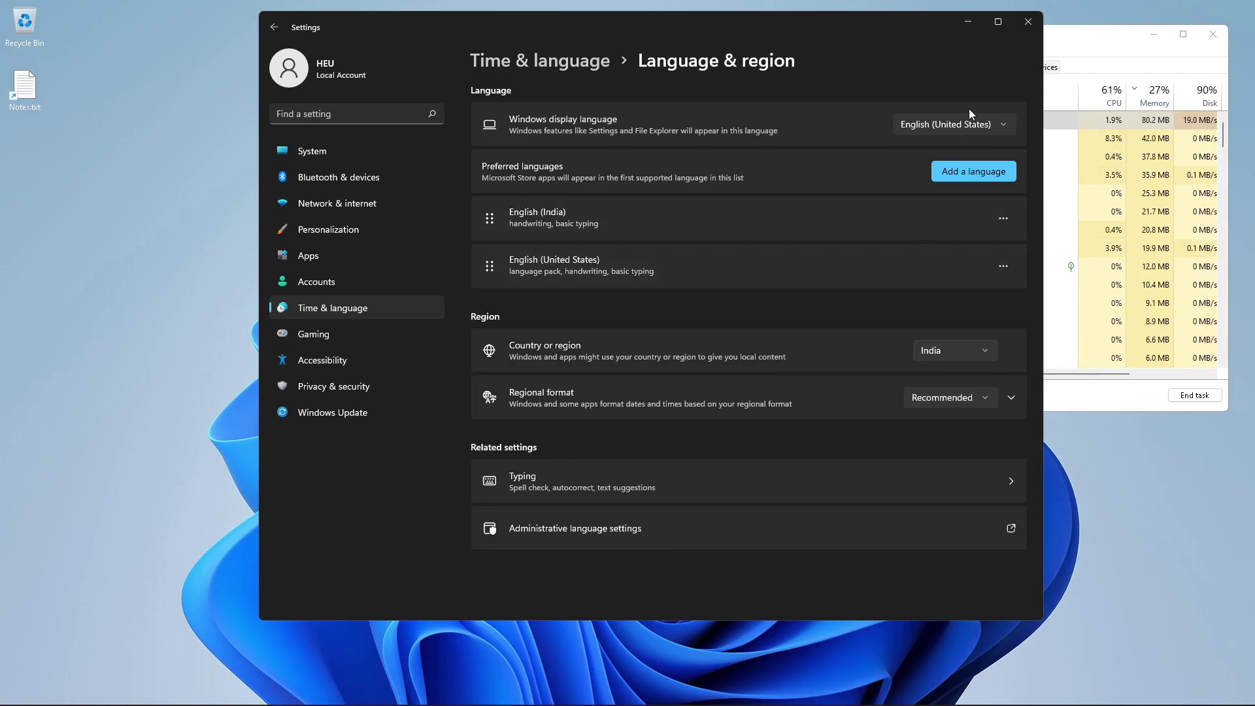
{"action": "left_click", "coordinate": [1025, 26]}
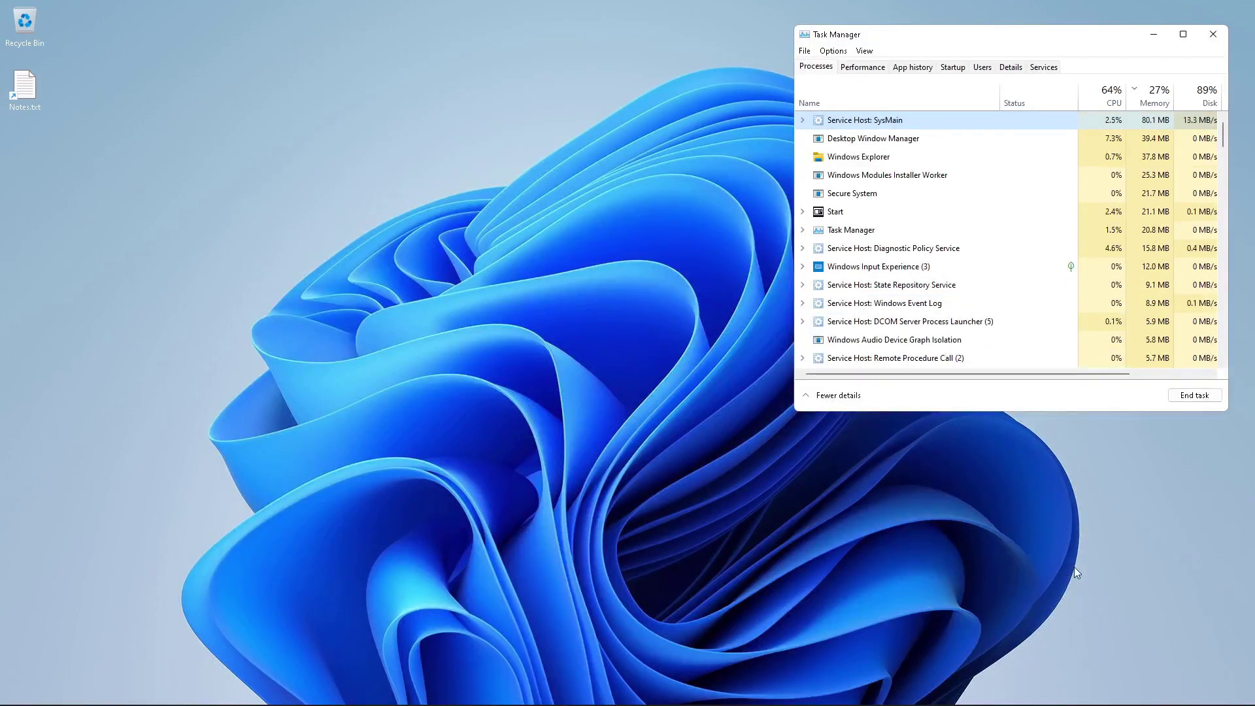